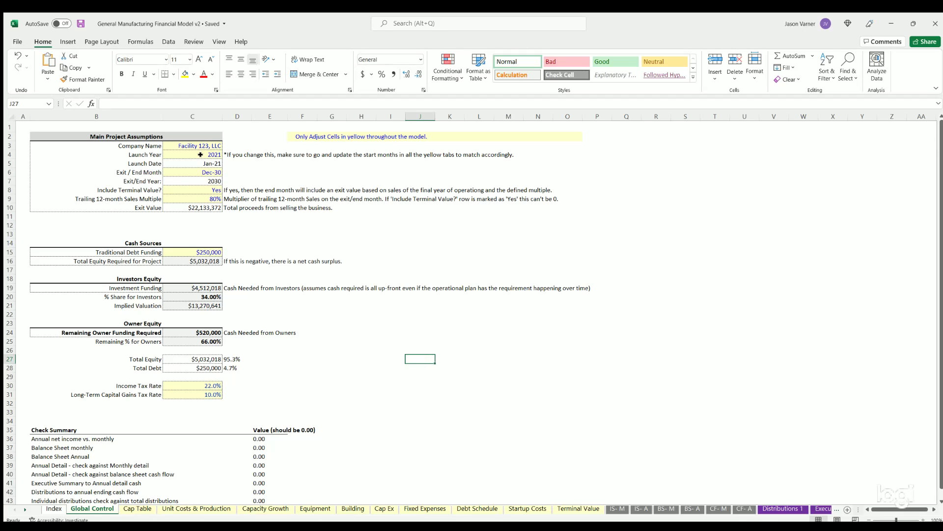
Step: Highlight the yellow assumption input cells, then inspect the Company Name and Launch Year entries
left_click_drag(199, 146, 199, 253)
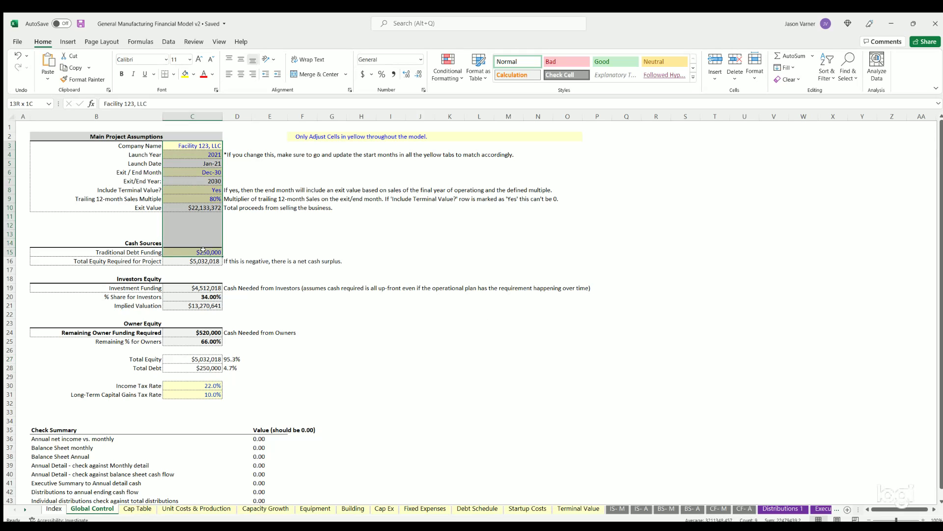
left_click(719, 357)
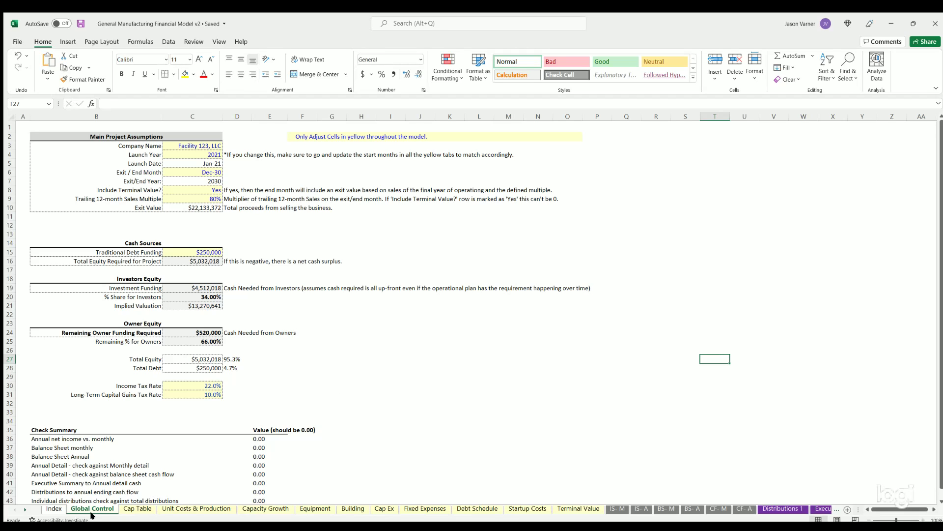
left_click(193, 143)
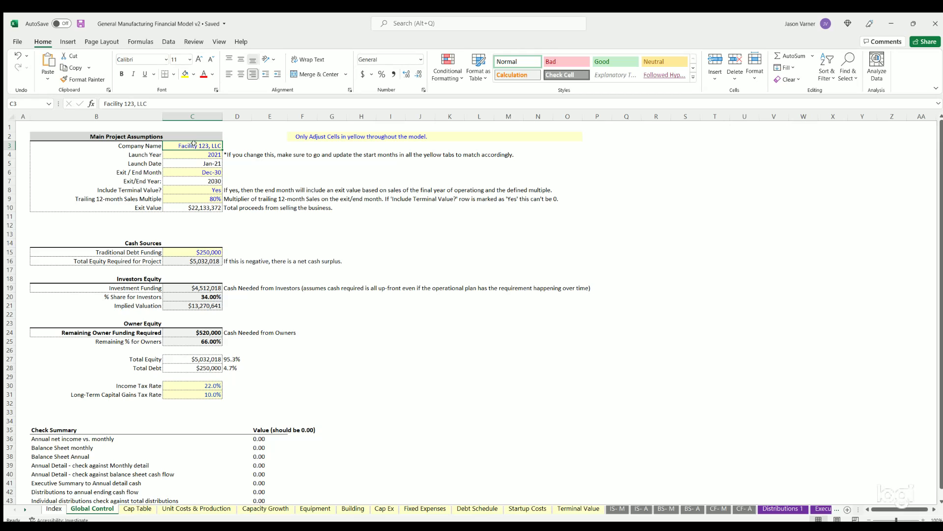
left_click(193, 152)
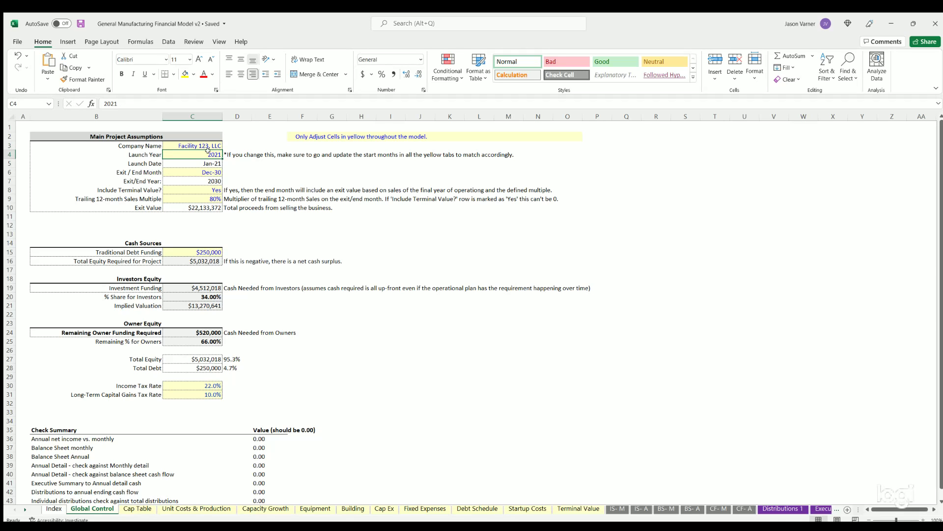
left_click_drag(207, 152, 145, 153)
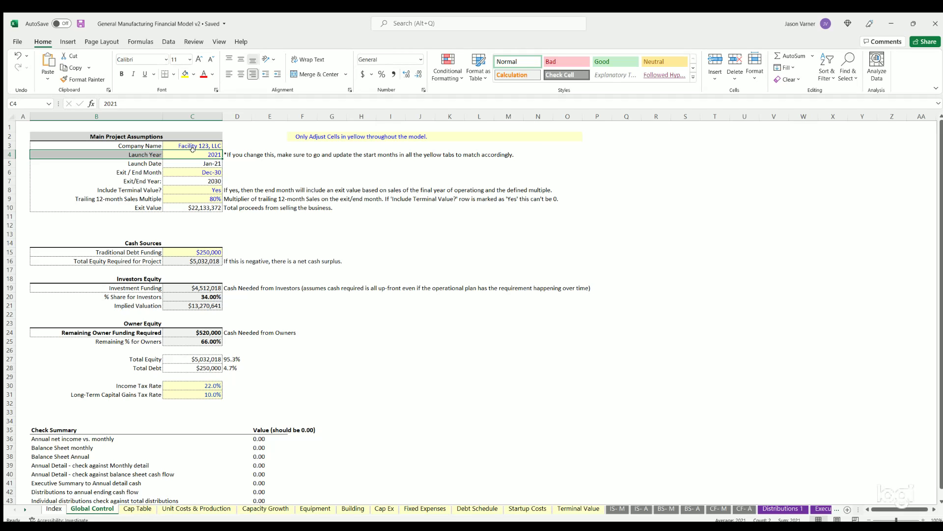
left_click(211, 151)
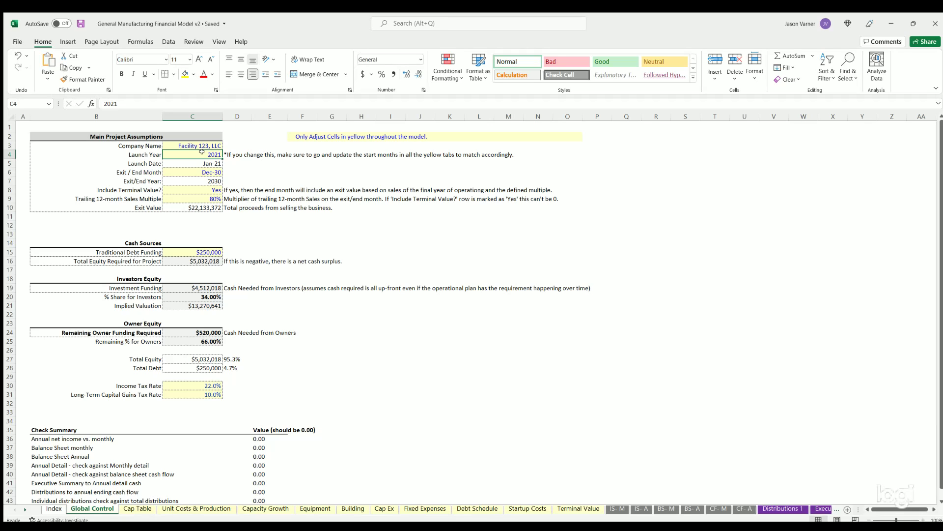
left_click(141, 152, "shift")
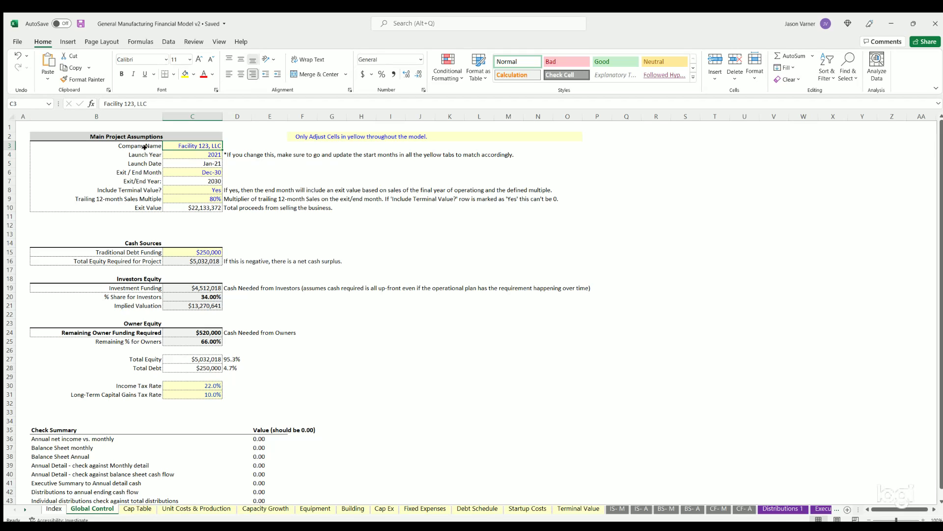
Step: Step down from Company Name through Launch Year to the Exit / End Month entry
left_click(192, 147)
key("Down")
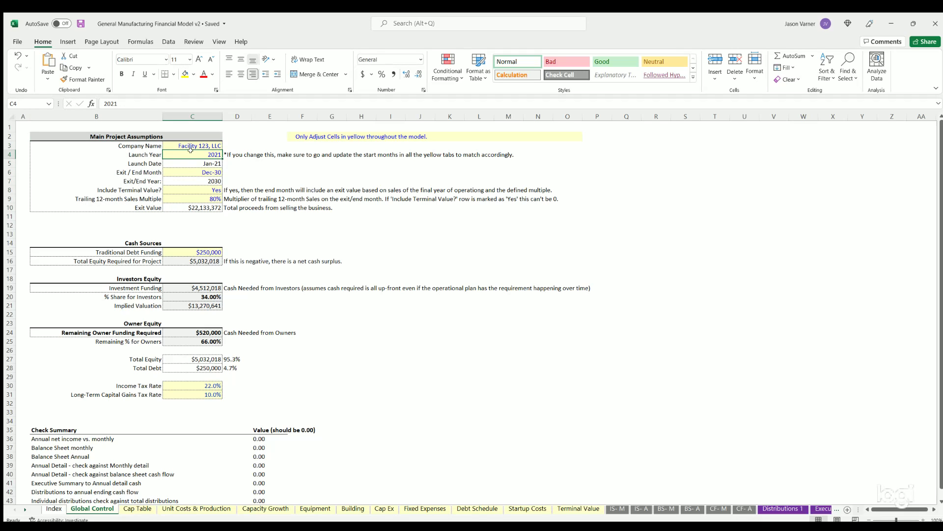
left_click(199, 146)
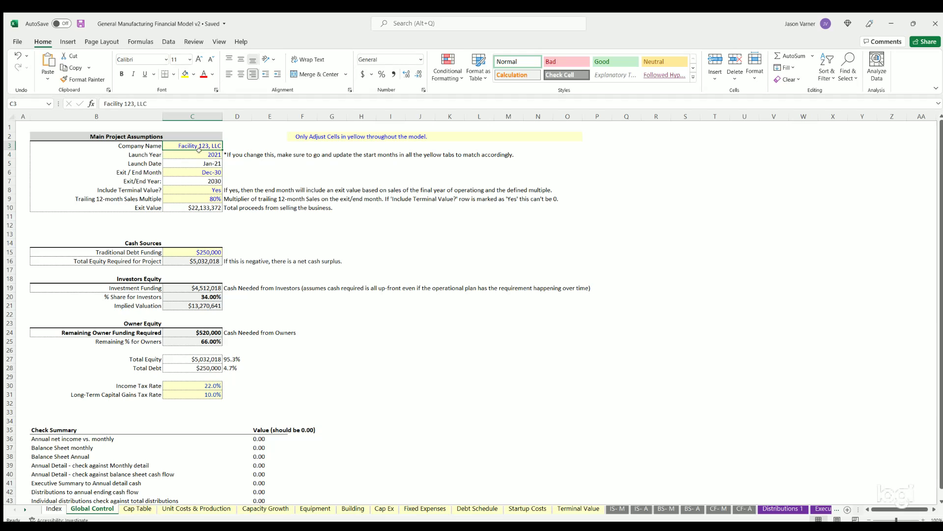
key("Down")
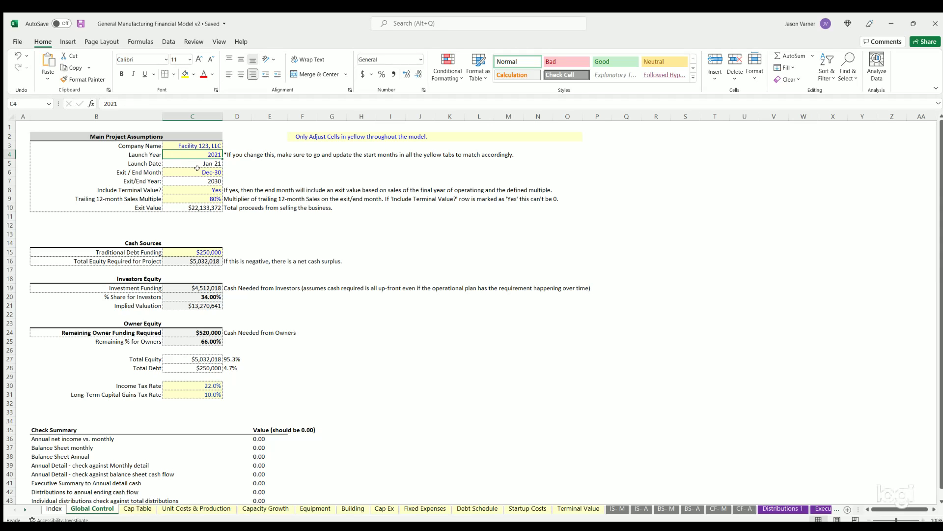
key("Down")
key("Down")
key("shift+Left")
key("shift+Right")
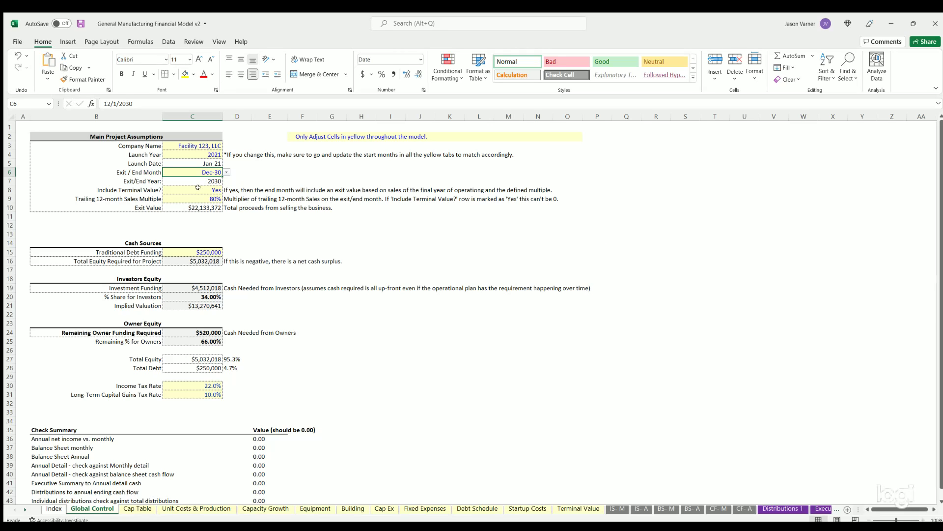
Step: Review Include Terminal Value?, the Trailing 12-month Sales Multiple and Traditional Debt Funding, glancing at Debt Schedule
left_click(205, 186)
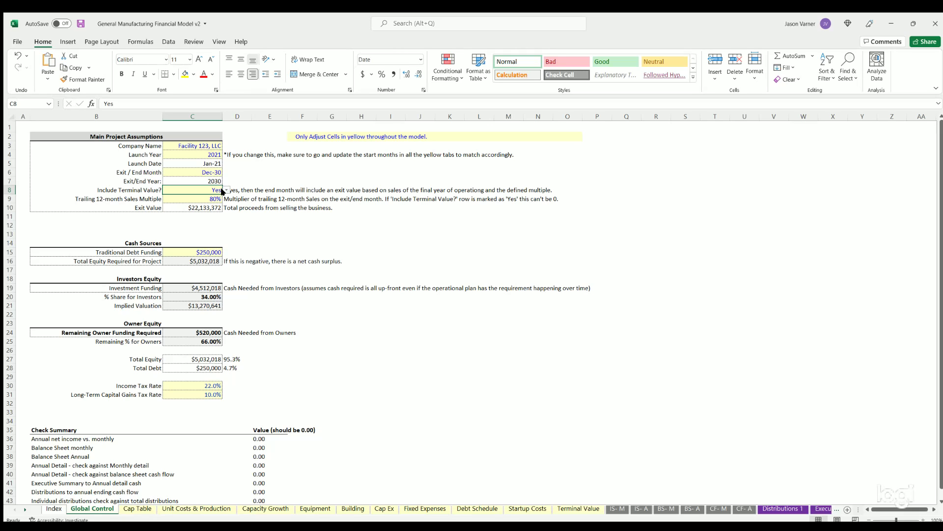
left_click(202, 196)
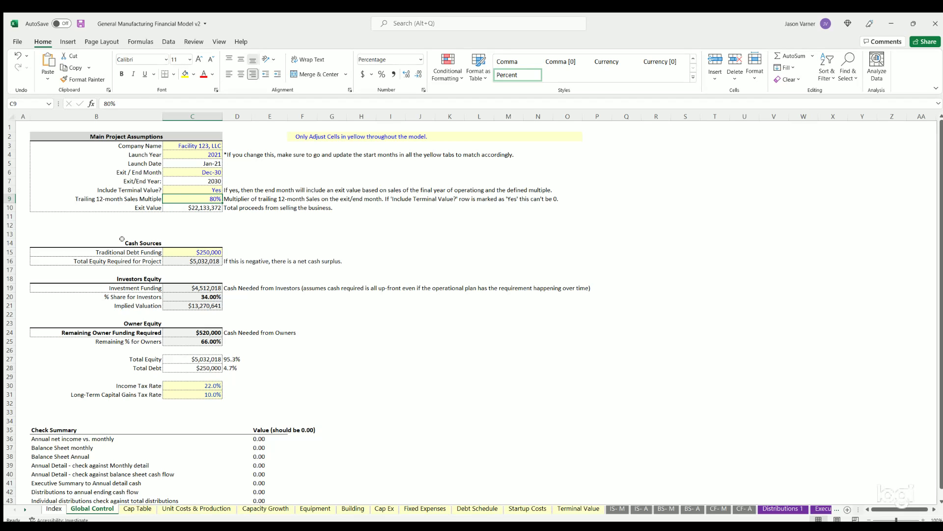
mouse_move(123, 239)
left_mouse_down()
mouse_move(147, 260)
mouse_move(124, 251)
left_mouse_up()
left_click_drag(194, 251, 148, 251)
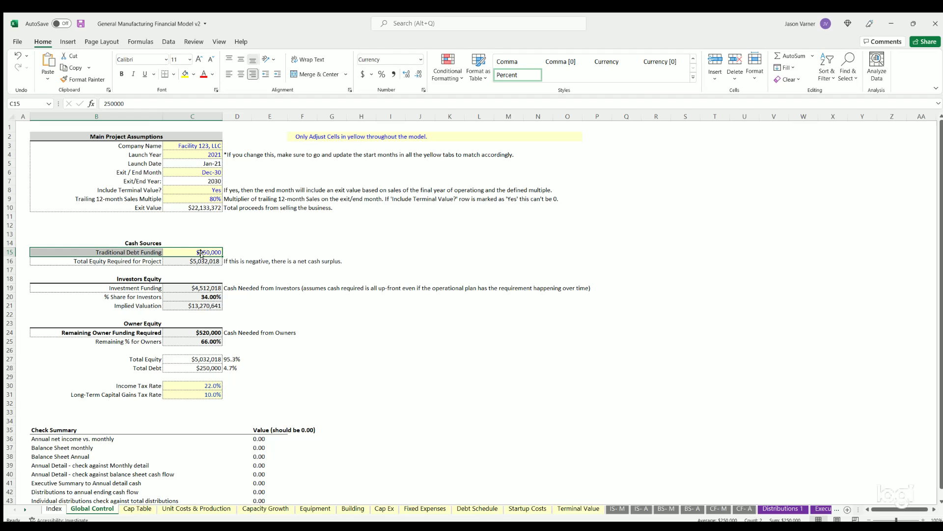
left_click(467, 509)
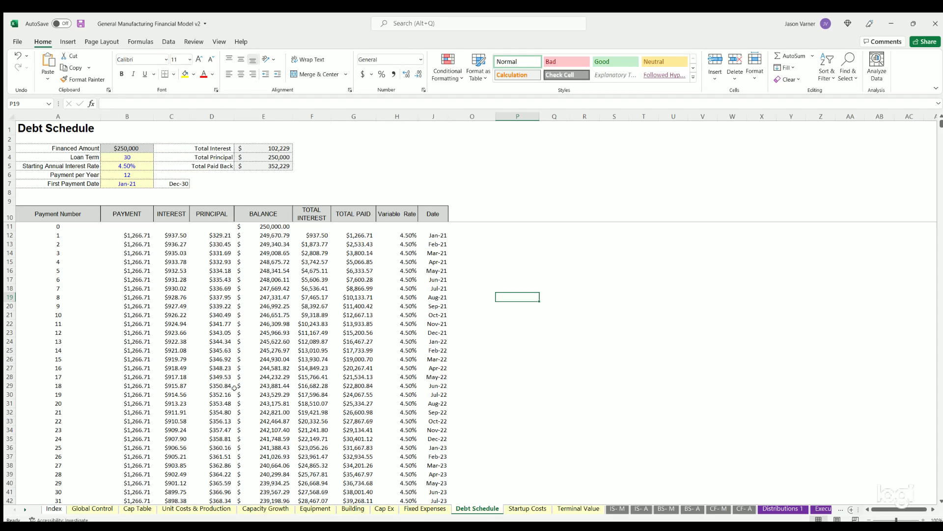
left_click(95, 508)
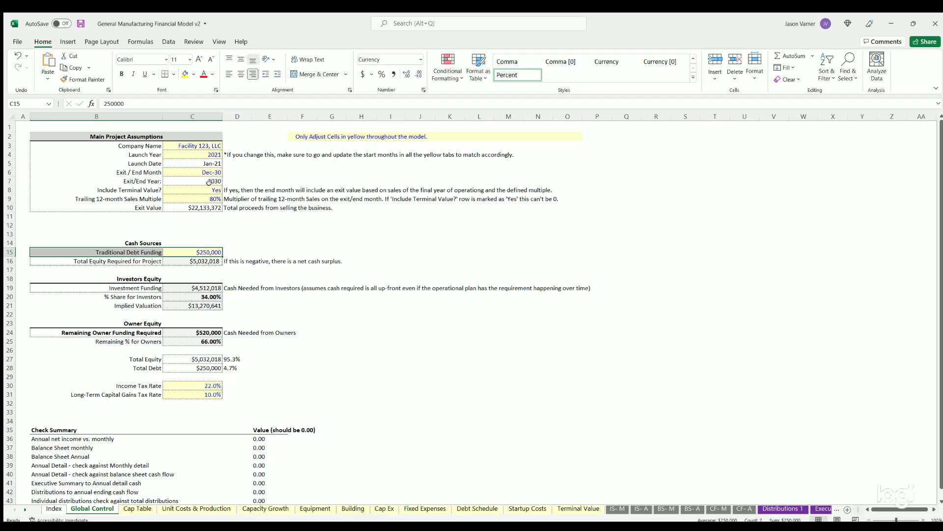
left_click(200, 186)
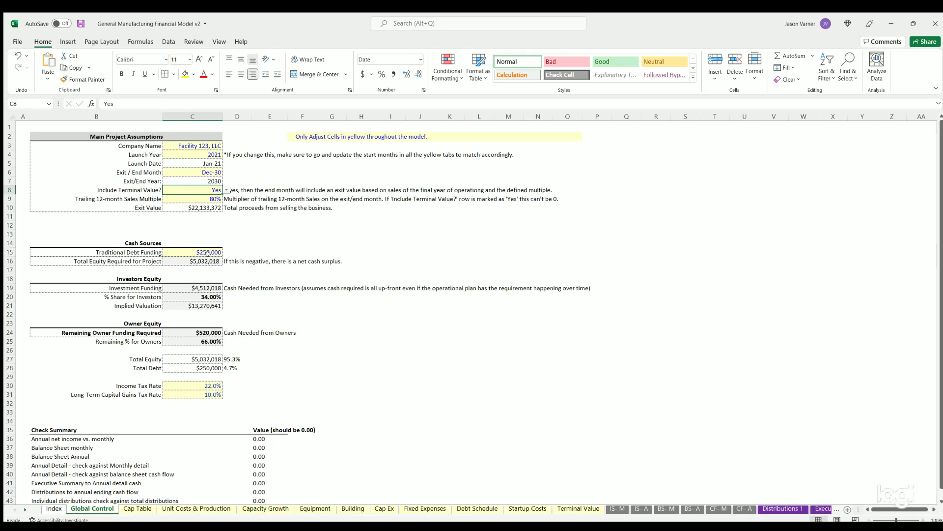
left_click_drag(204, 252, 178, 251)
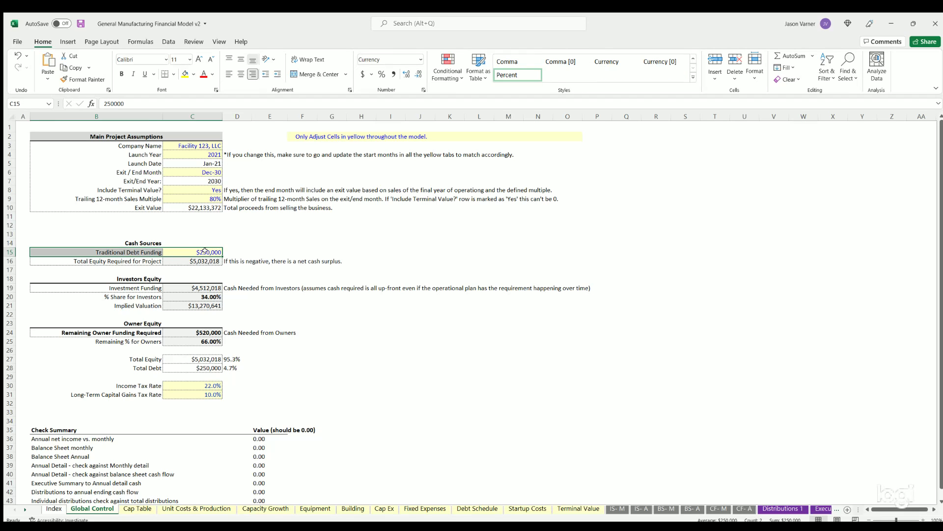
left_click(194, 187)
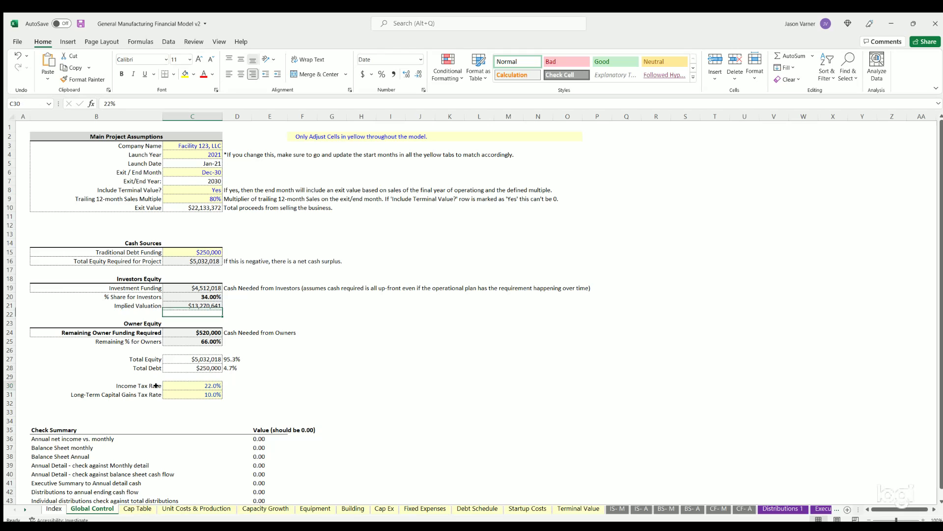
Step: Review the Income Tax Rate and Long-Term Capital Gains Tax Rate inputs
left_click_drag(201, 386, 158, 393)
left_click(196, 384)
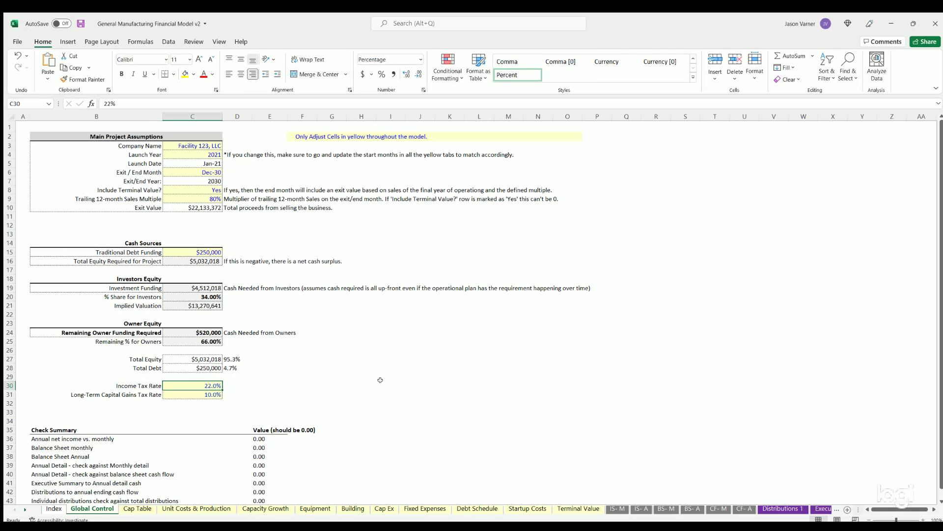
left_click_drag(399, 382, 423, 395)
left_click(203, 388)
left_click(205, 393)
left_click(204, 384)
left_click(208, 393)
key("Up")
left_click(203, 392)
key("Up")
Step: On Cap Table, trace Total Equity Required to the $500,000 Reserve on Startup Costs
left_click(130, 509)
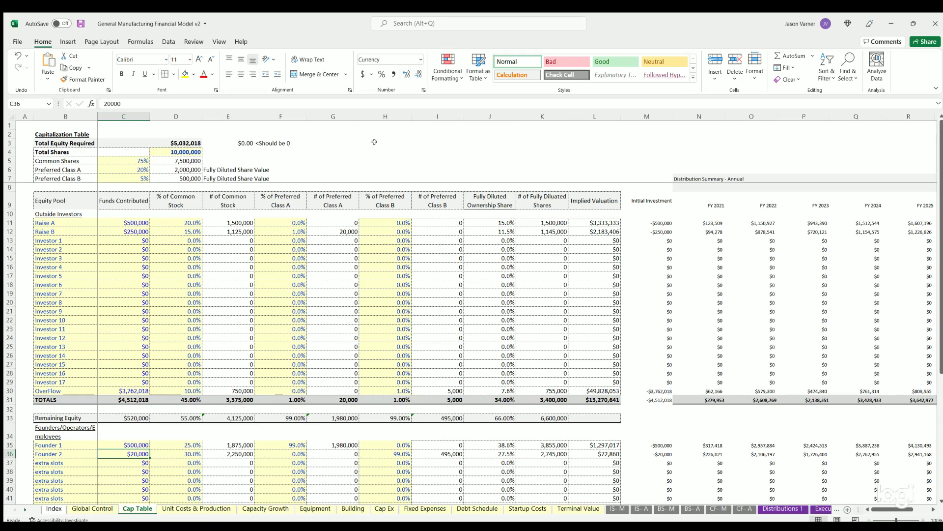
left_click_drag(395, 140, 437, 143)
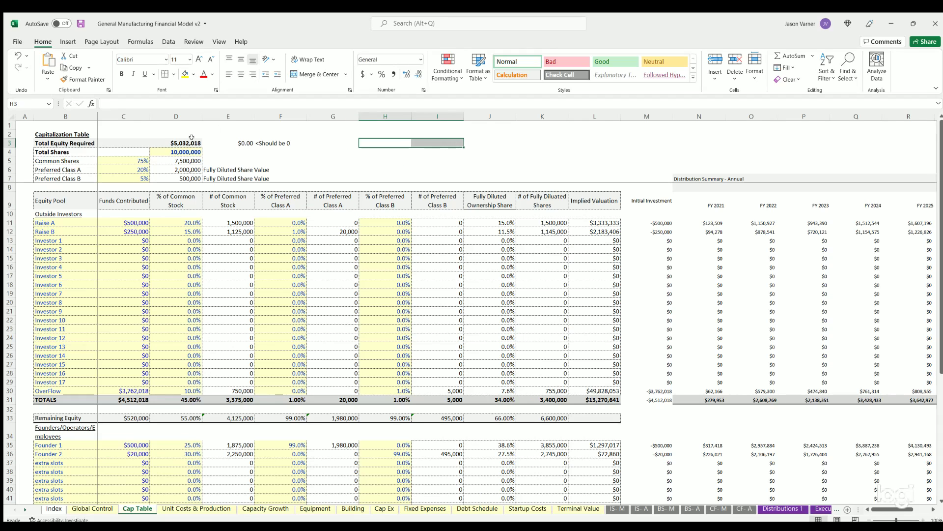
left_click(182, 141)
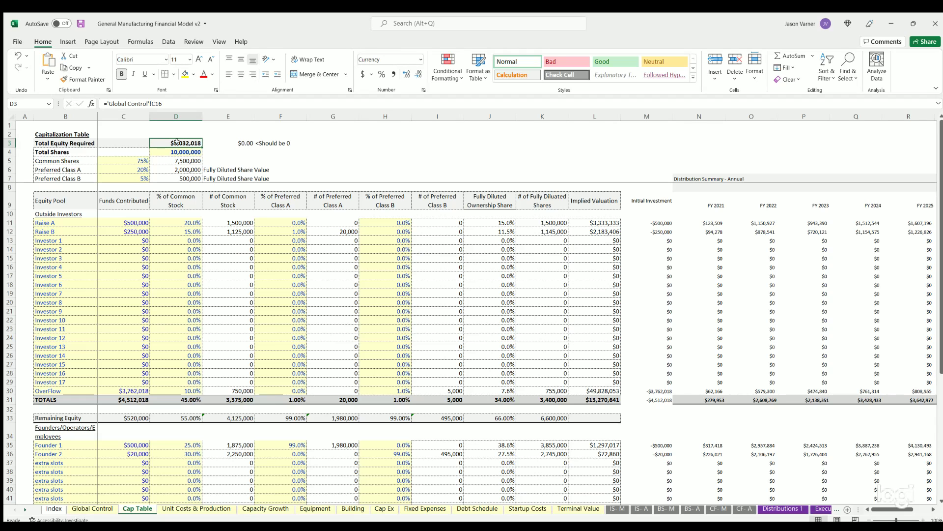
left_click(527, 508)
left_click_drag(117, 177, 199, 176)
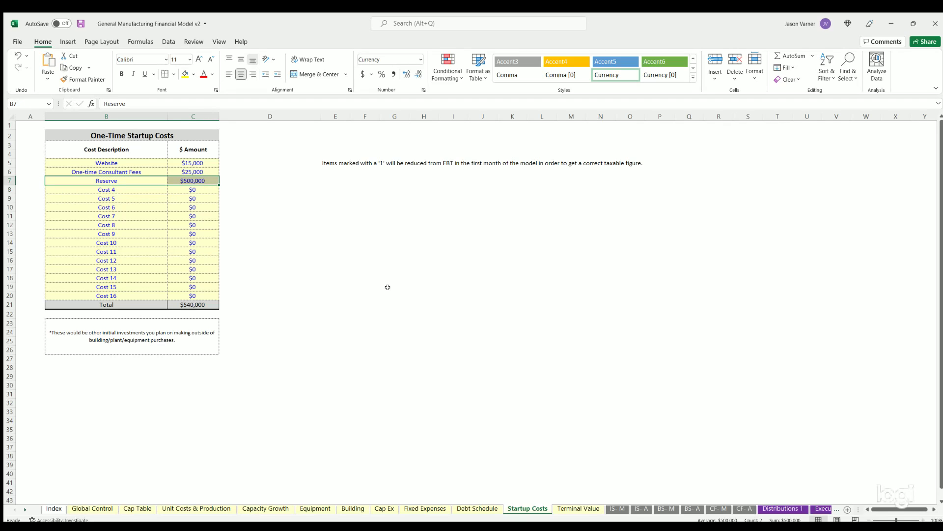
left_click(197, 180)
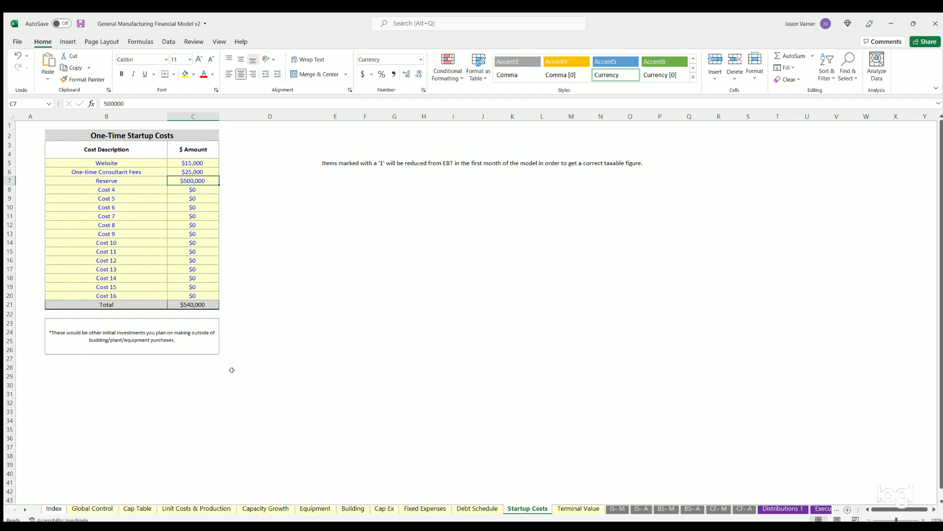
left_click(137, 508)
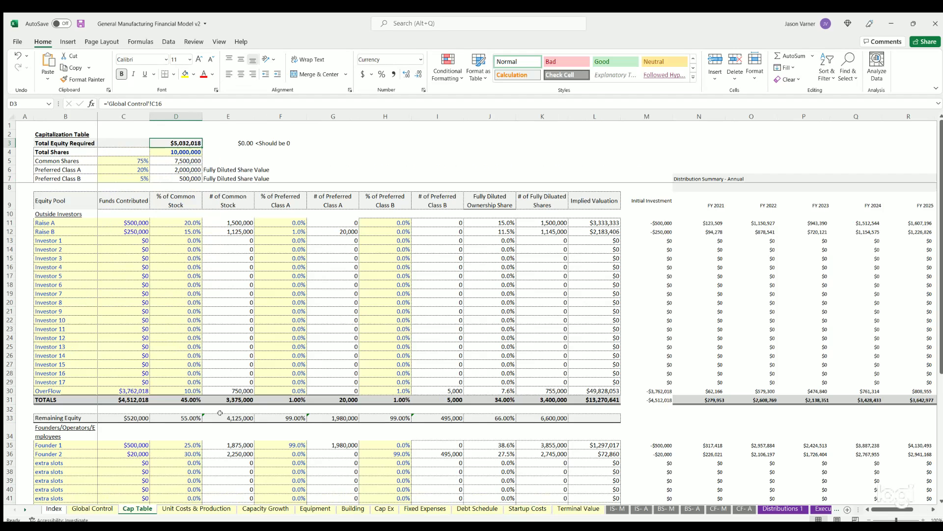
Step: Inspect Total Shares and the Common, Preferred Class A and Preferred Class B percentages
left_click(176, 151)
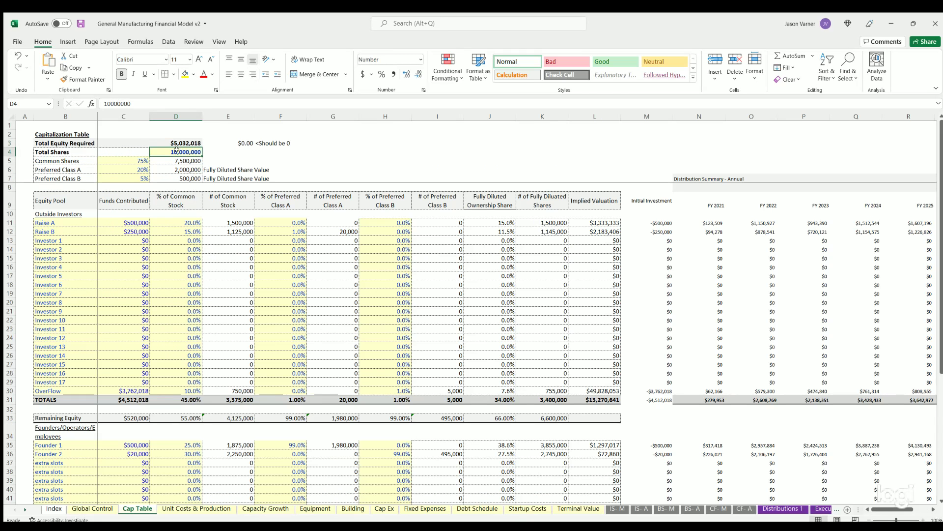
left_click_drag(123, 161, 123, 163)
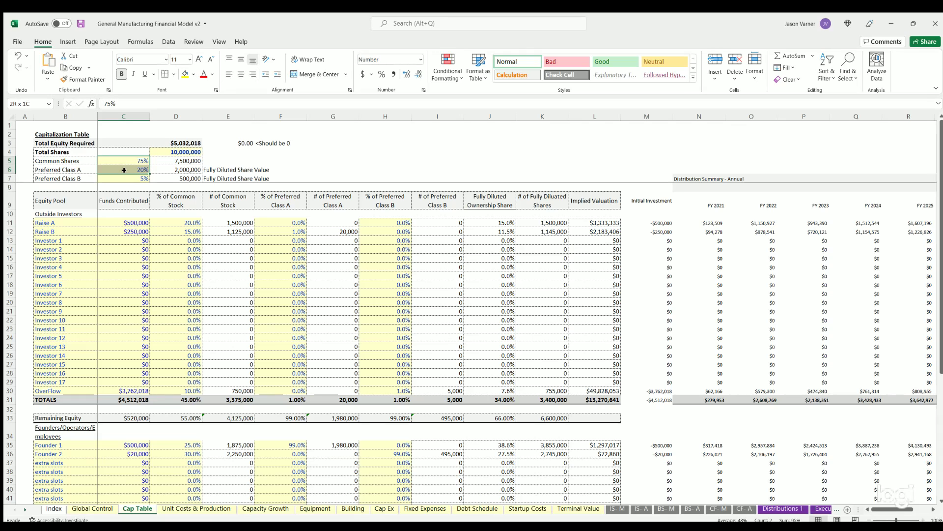
left_click_drag(124, 170, 123, 179)
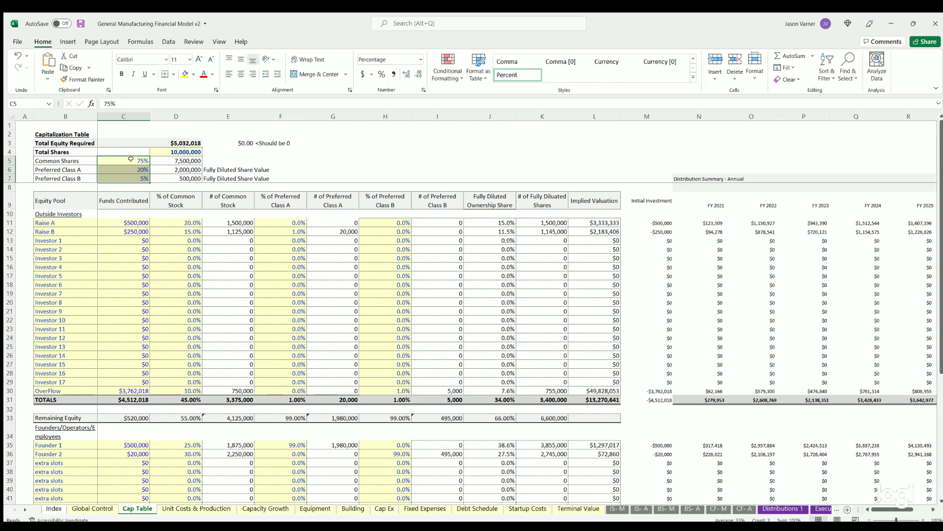
left_click(135, 158)
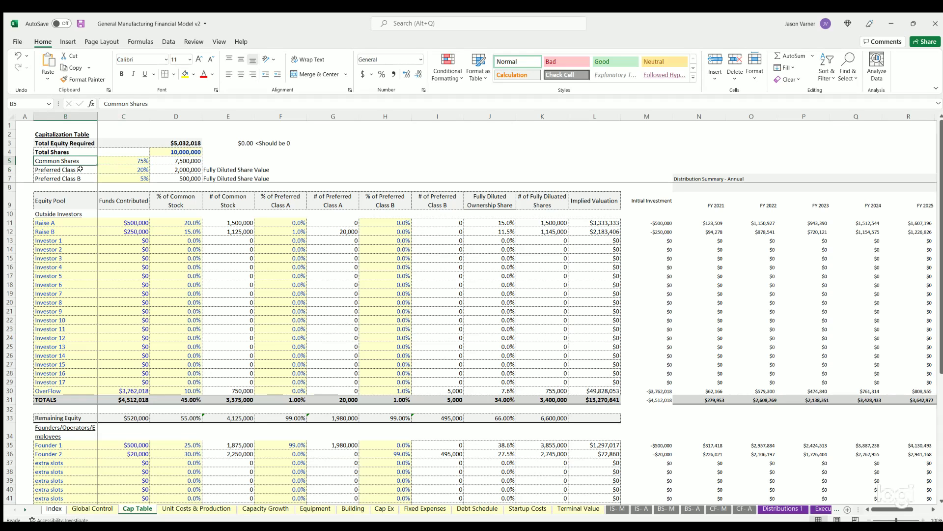
left_click(133, 169)
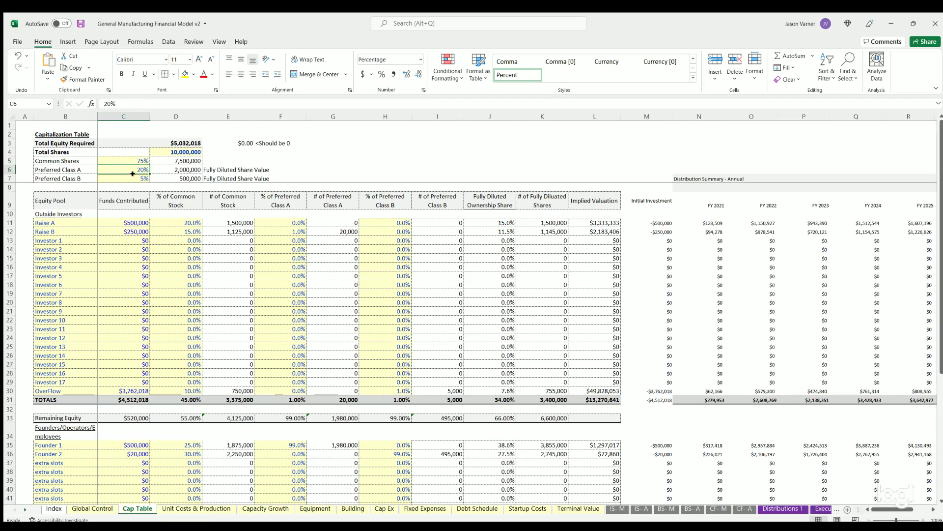
left_click(137, 179)
Step: Review investors' contributed funds, common and preferred percentages, and fully diluted share counts
left_click_drag(127, 222, 128, 390)
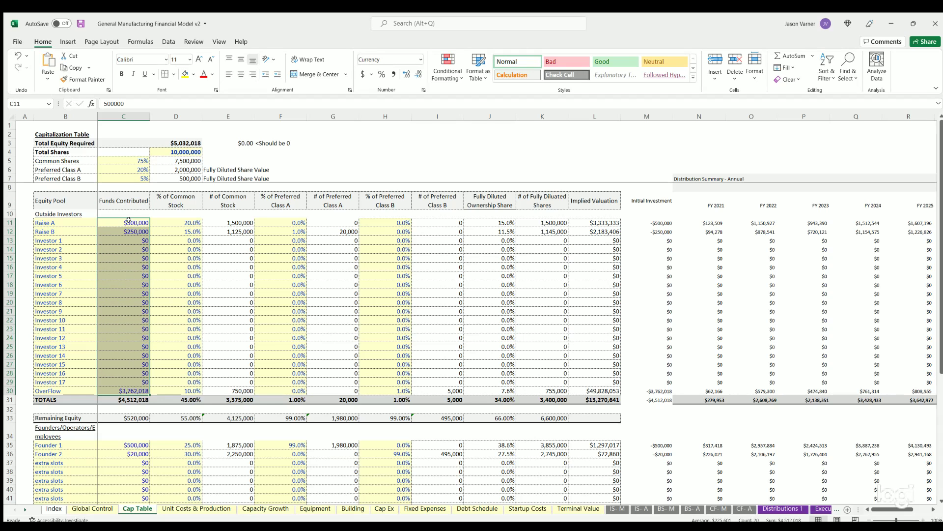
left_click_drag(129, 221, 127, 390)
left_click(179, 223)
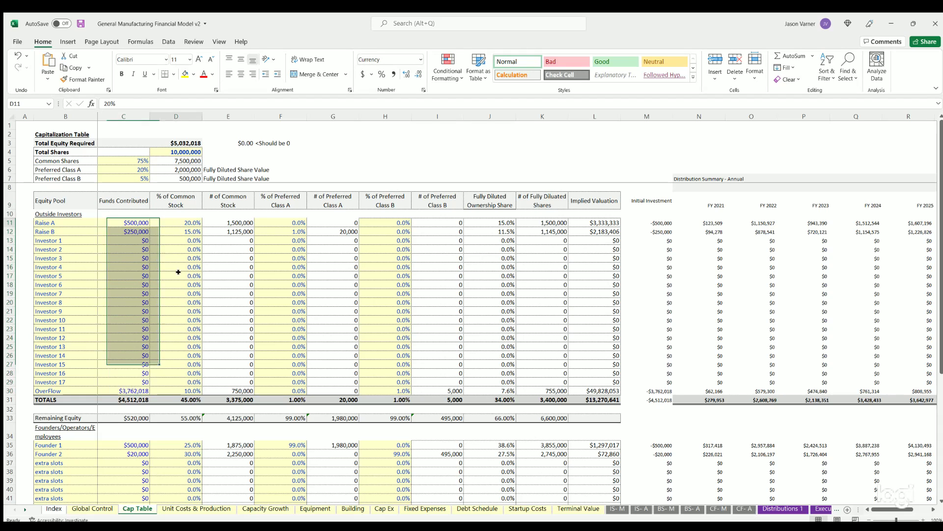
left_click_drag(178, 272, 177, 320)
left_click_drag(283, 222, 283, 276)
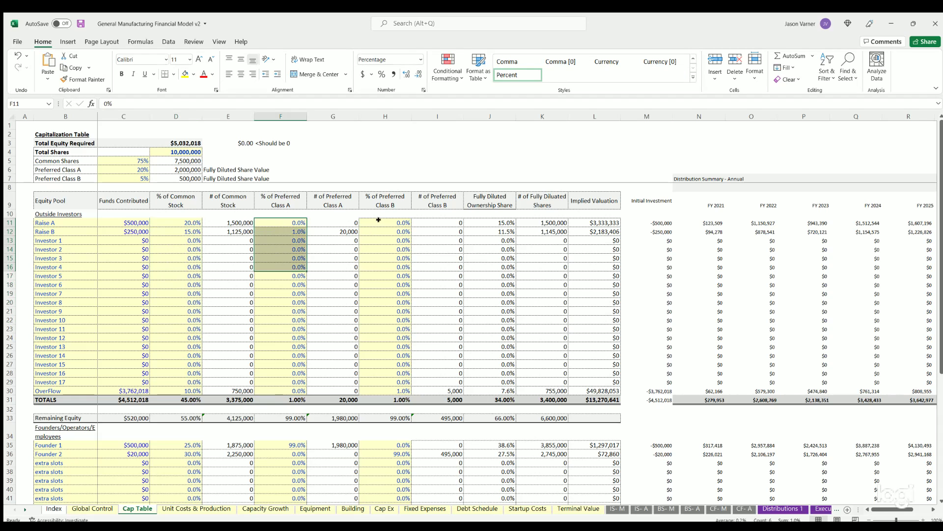
left_click_drag(379, 222, 383, 276)
left_click_drag(496, 223, 506, 293)
left_click(545, 300)
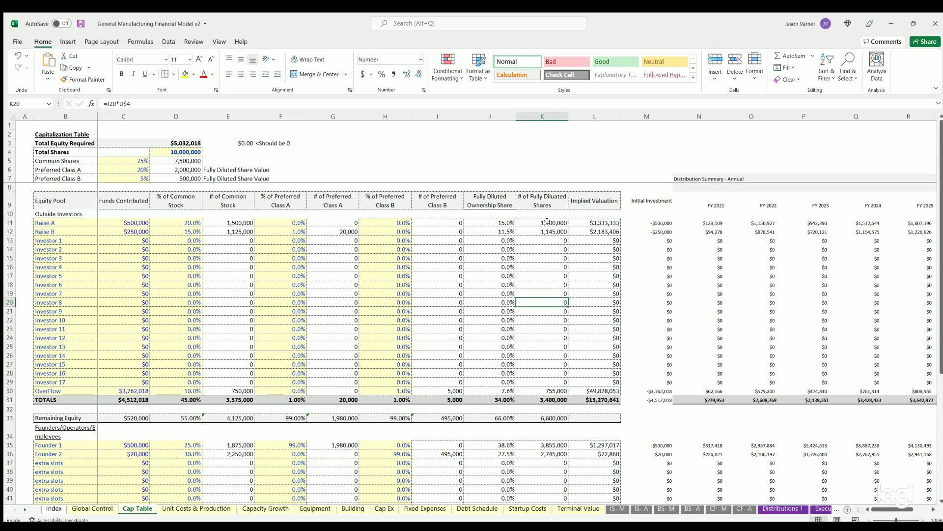
left_click_drag(548, 222, 546, 364)
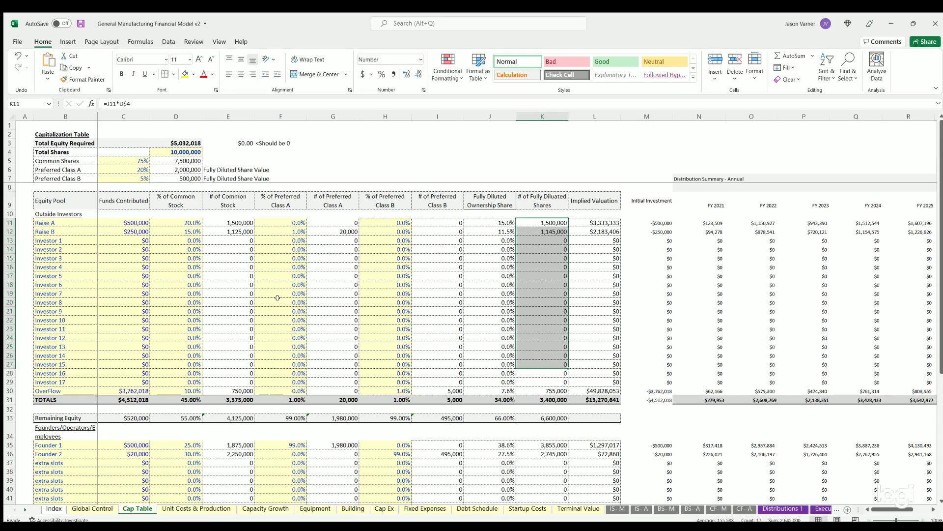
Step: Select the founders' contributed funds and widen column B to fit their label
scroll(117, 240, "down", 7)
left_click_drag(124, 238, 129, 347)
left_click_drag(93, 113, 120, 113)
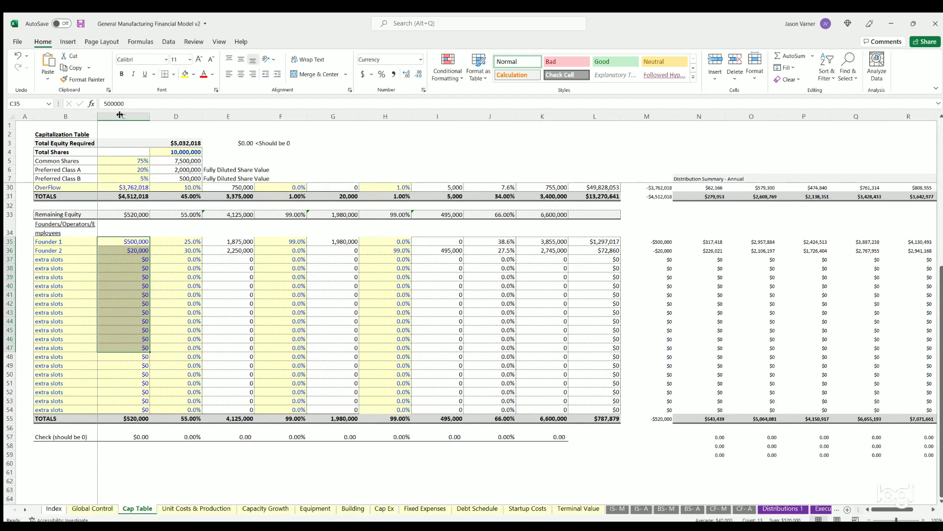
Step: Review investor funds and Founder 1's contributed funds, common and preferred Class A/B percentages
scroll(157, 205, "up", 7)
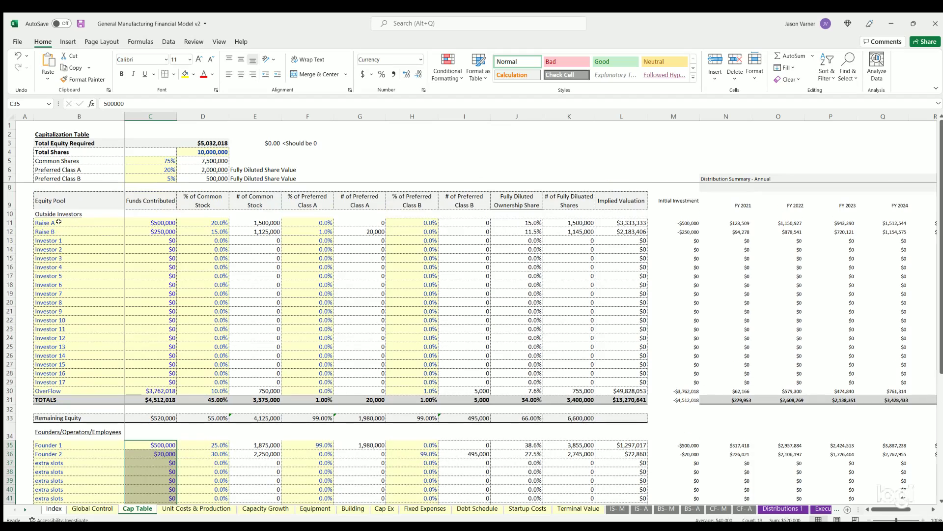
left_click_drag(59, 222, 212, 350)
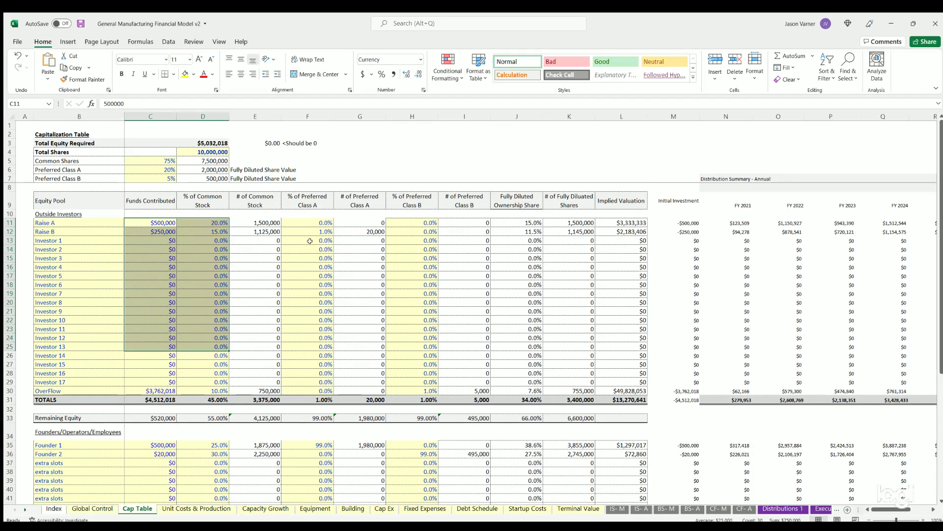
left_click(313, 223)
scroll(267, 268, "down", 4)
scroll(267, 268, "down", 4)
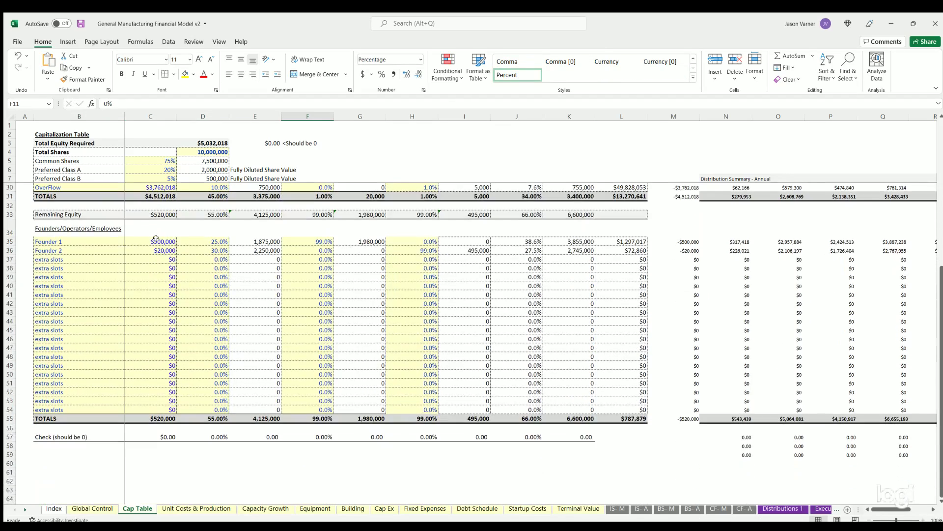
left_click_drag(156, 241, 216, 383)
left_click(311, 239)
left_click(56, 239)
left_click(160, 241)
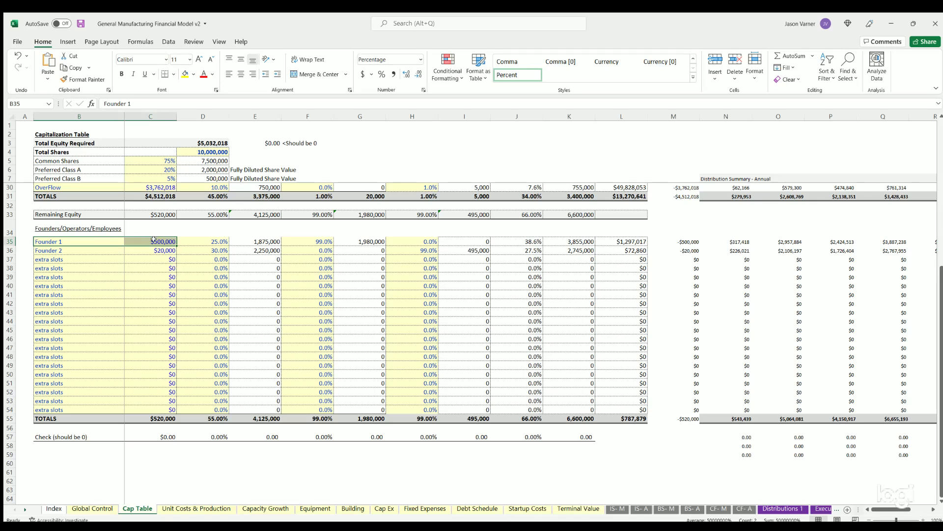
left_click(213, 239)
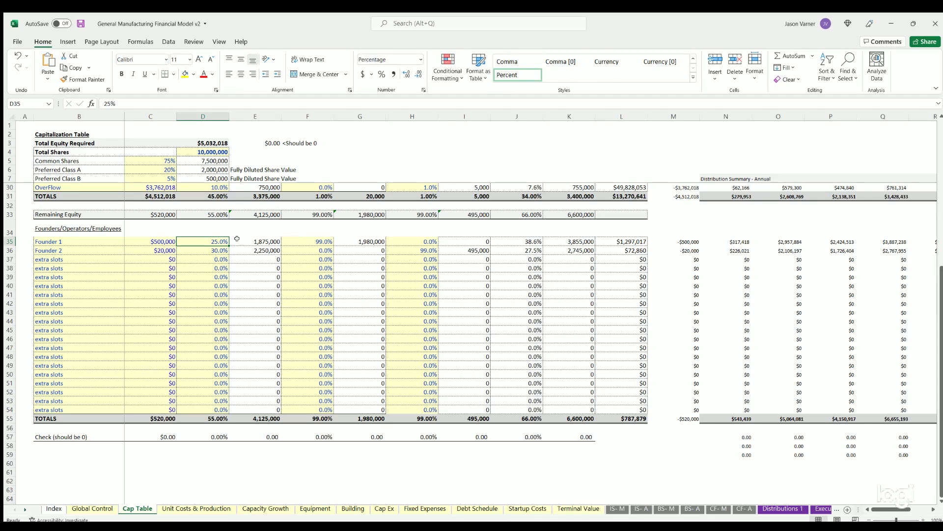
left_click(309, 240)
left_click(418, 241)
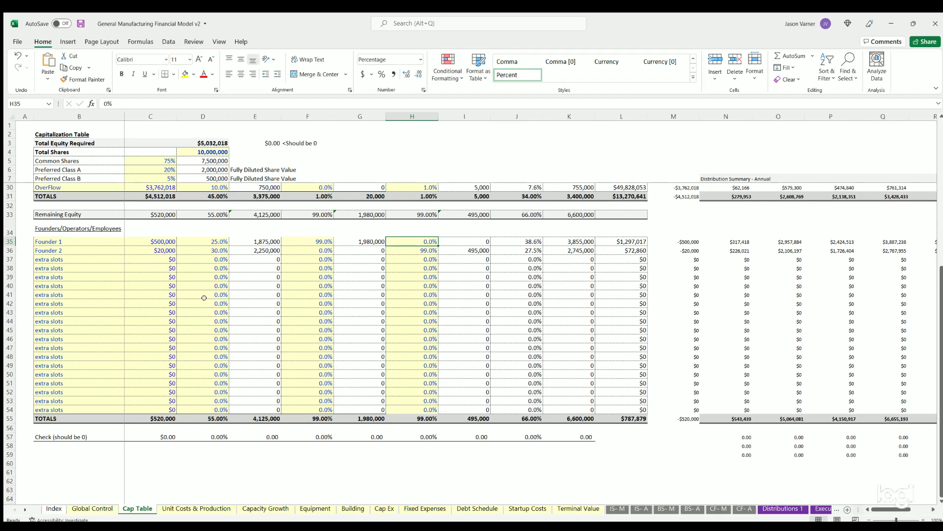
Step: Inspect Investor 3's annual distribution formula and scroll through the distribution columns
scroll(209, 302, "up", 7)
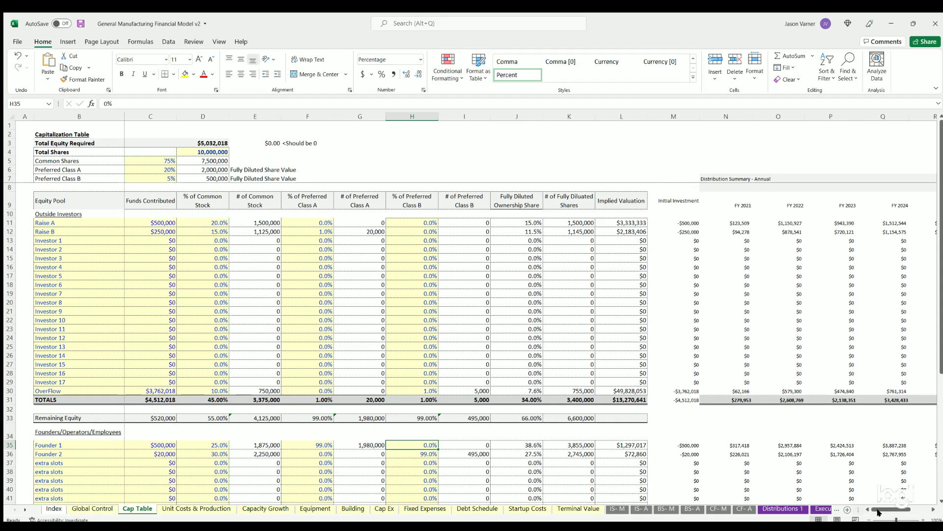
left_click_drag(890, 510, 911, 510)
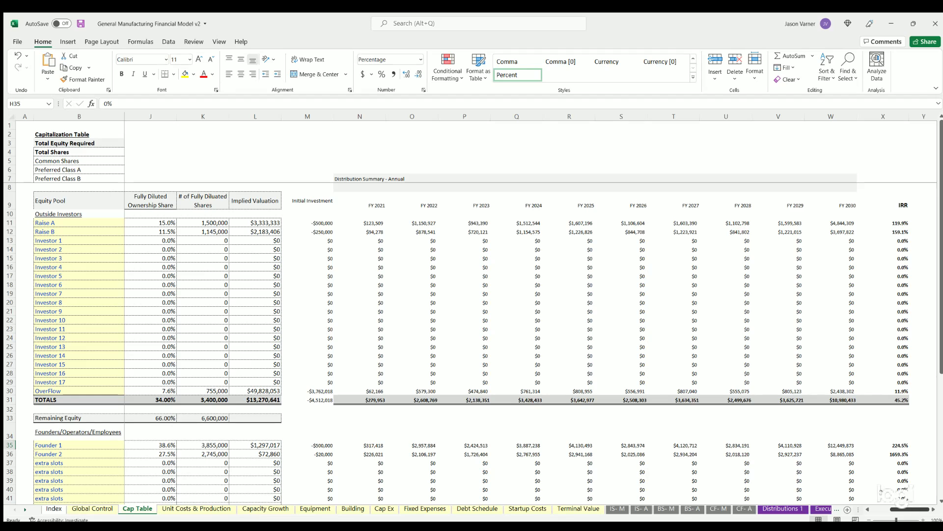
left_click(408, 258)
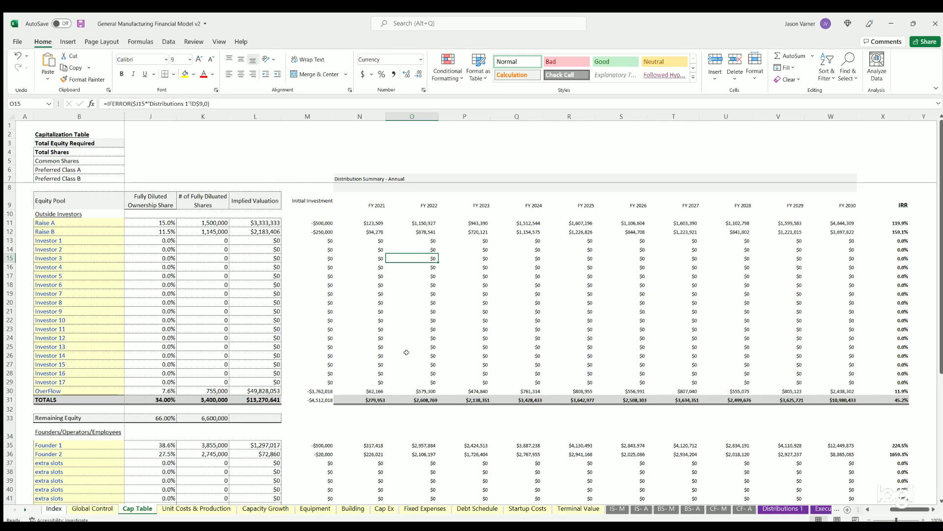
scroll(911, 323, "down", 7)
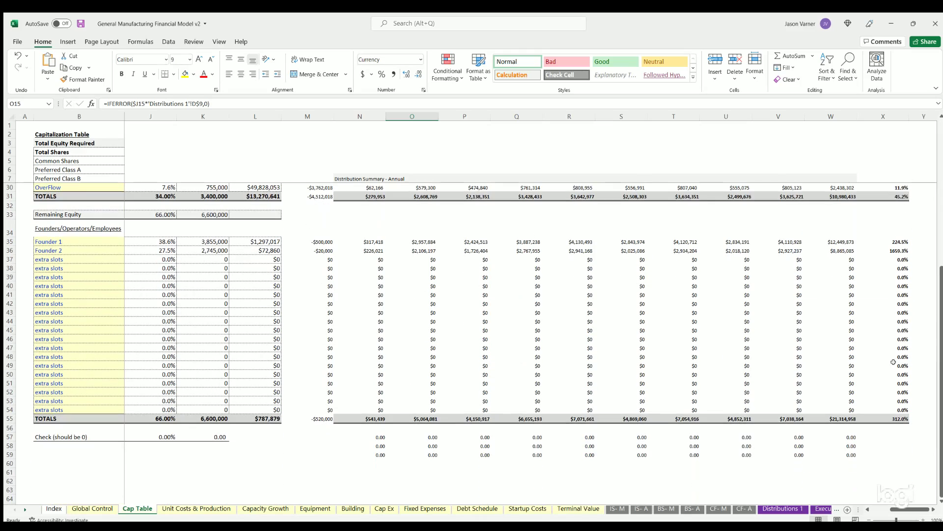
scroll(903, 384, "up", 6)
scroll(900, 403, "down", 6)
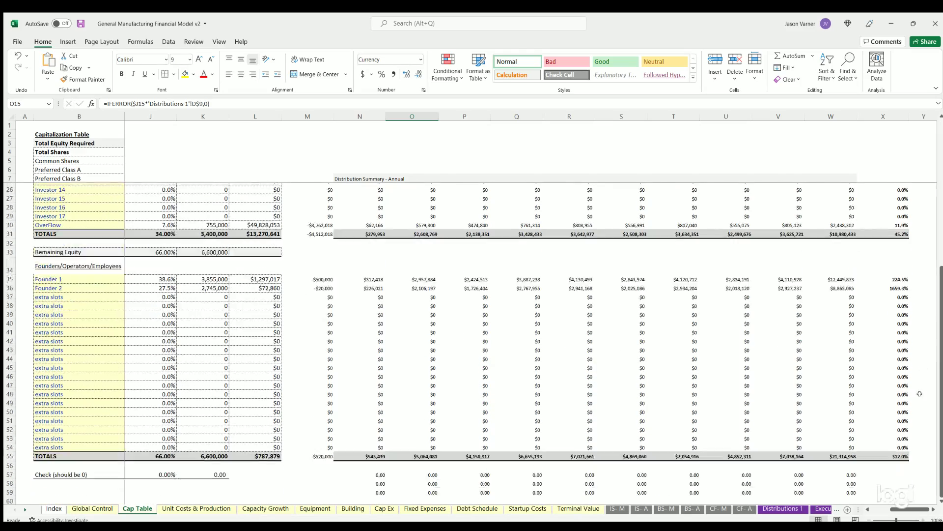
scroll(433, 328, "up", 7)
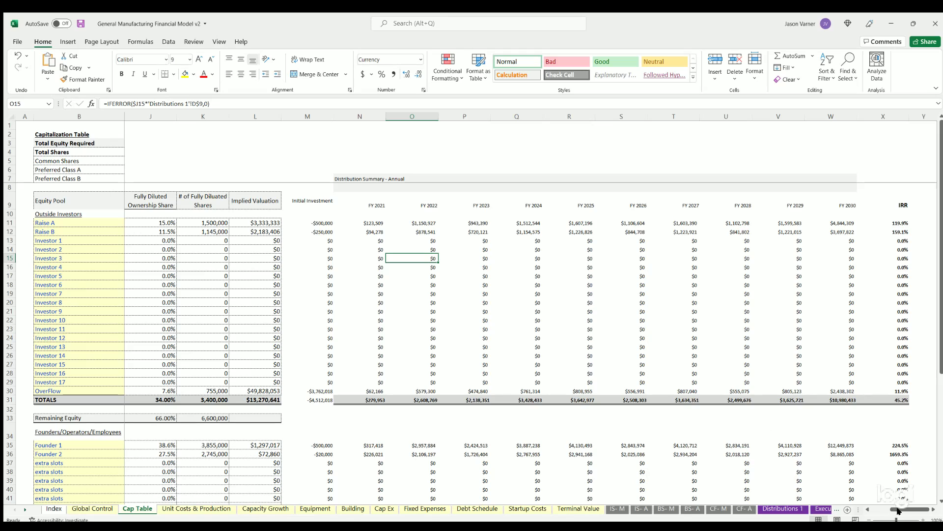
left_click_drag(898, 511, 880, 512)
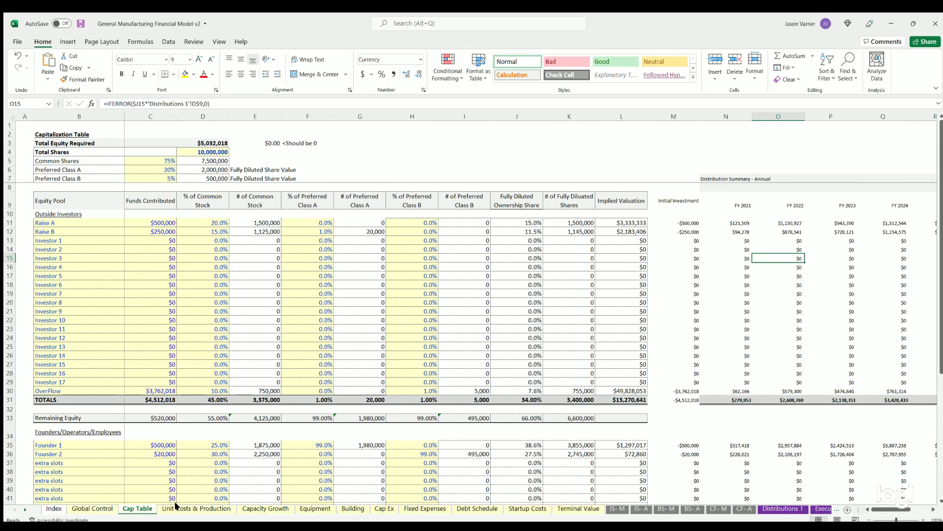
Step: Open Unit Costs & Production and review unit type start months, e.g. Type 4 Jul-21, Type 5 Sep-21
left_click(191, 509)
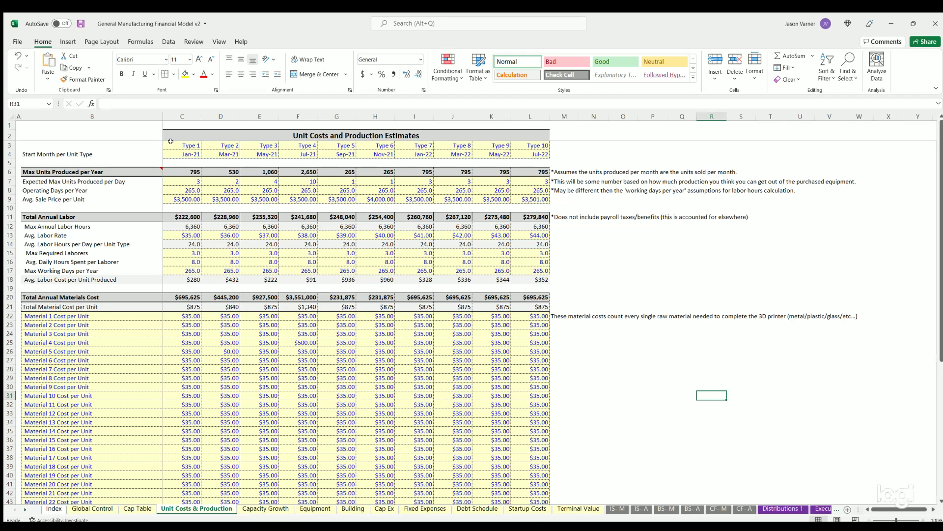
left_click_drag(181, 143, 523, 146)
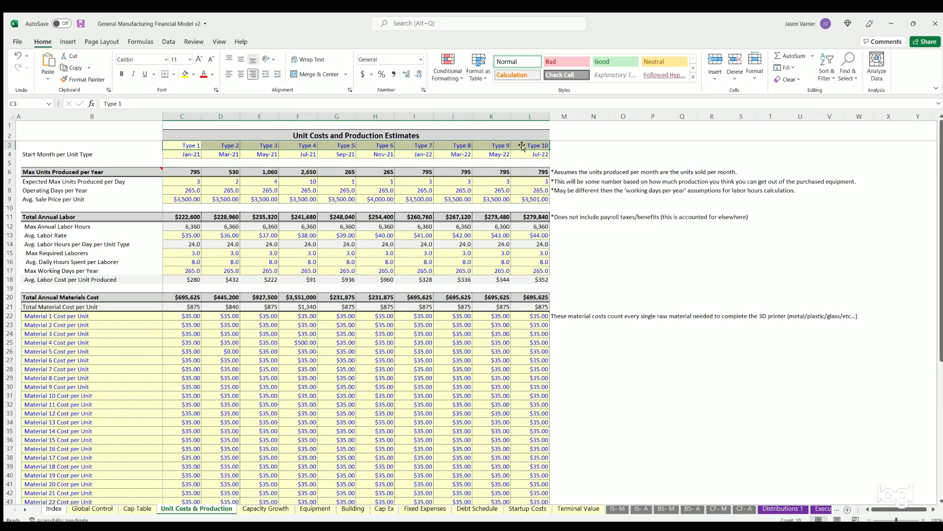
left_click(179, 153)
left_click(221, 153)
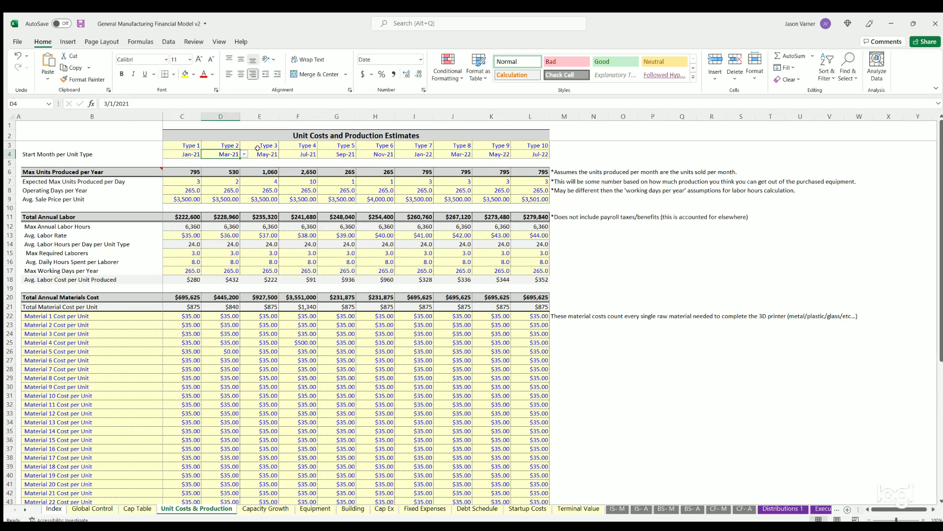
left_click(258, 153)
left_click(300, 153)
left_click(341, 152)
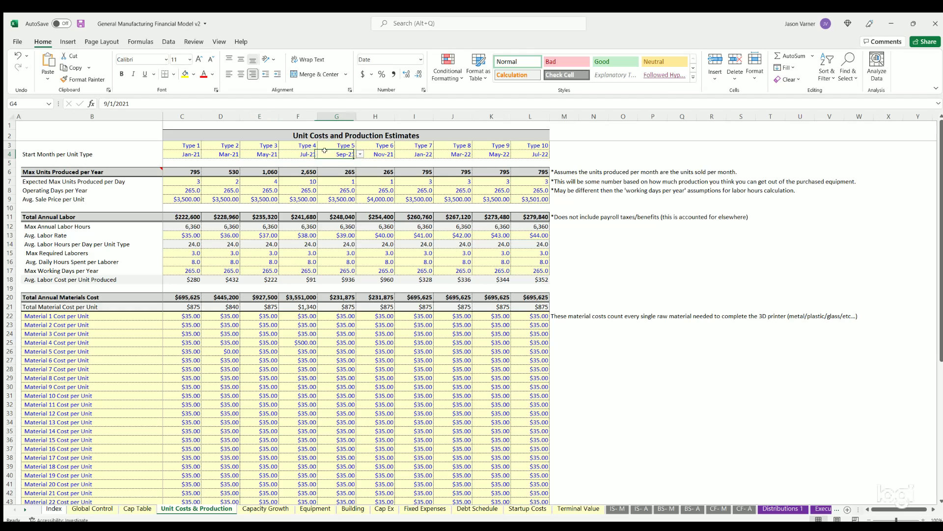
Step: Check Type 1's units per day, operating days per year, average sale price and annual labor cost
left_click(187, 177)
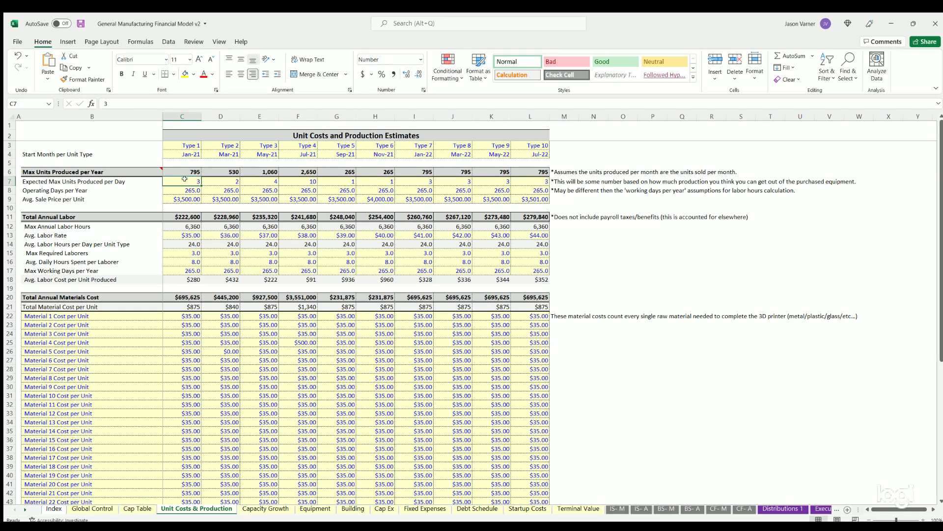
left_click(186, 189)
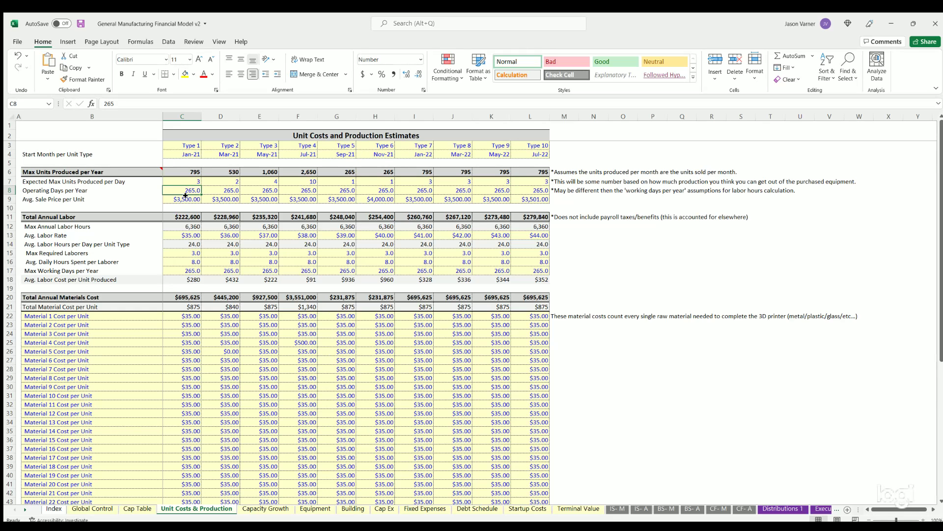
left_click(185, 197)
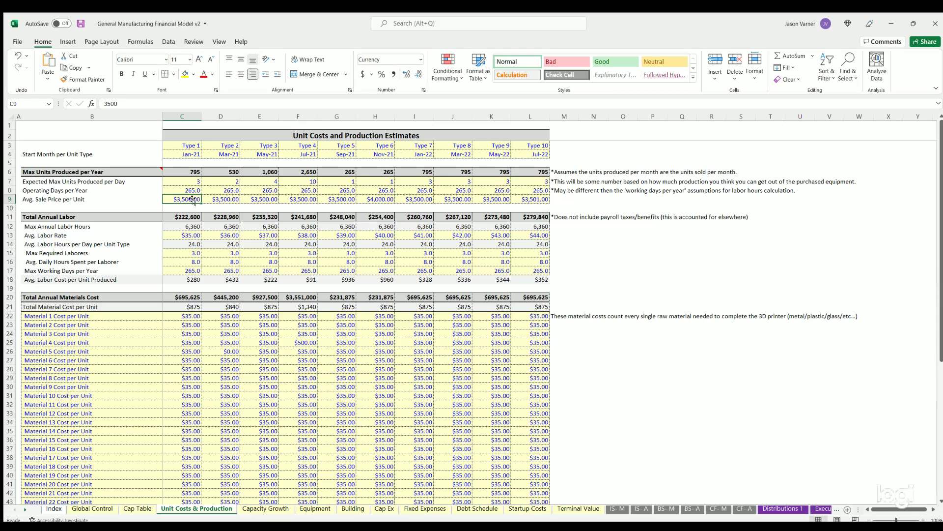
left_click(183, 216)
Step: Trace Type 1's labor cost formula to its labor rate, max laborers, daily hours and working days
double_click(183, 216)
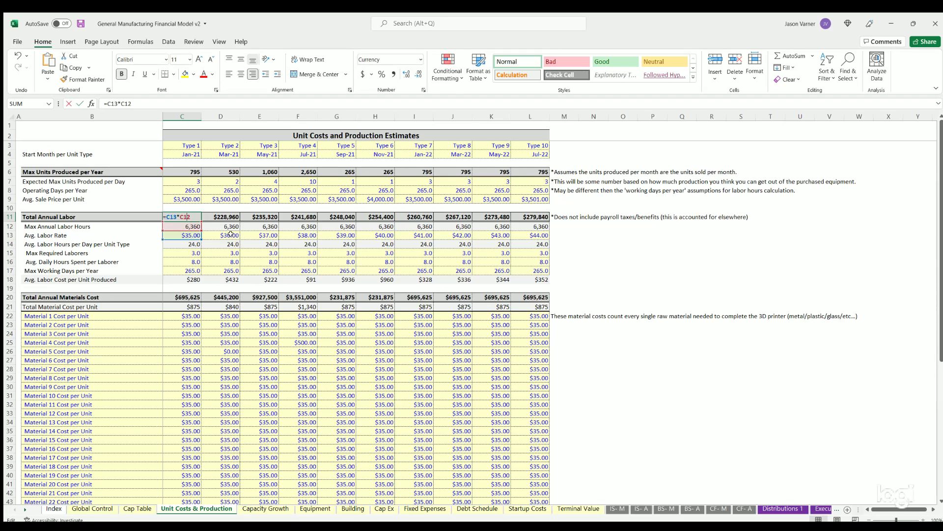
key("Escape")
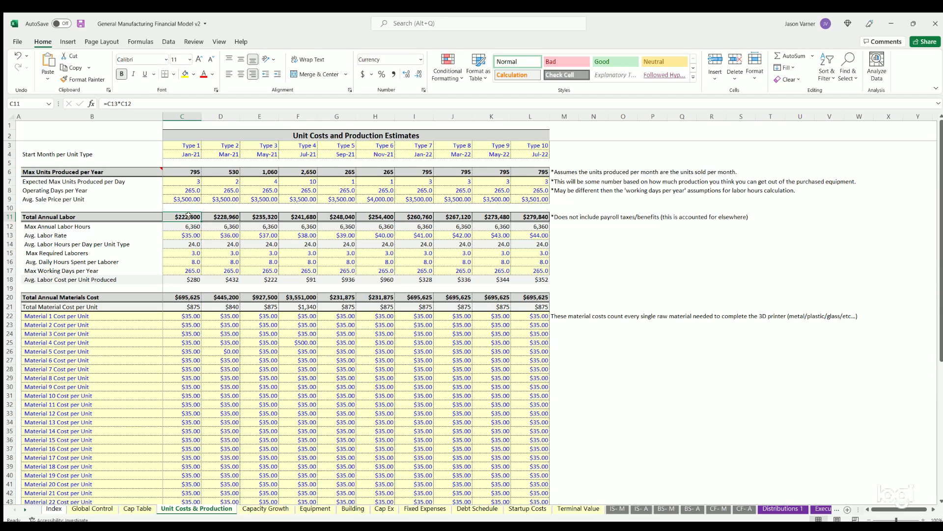
left_click(187, 235)
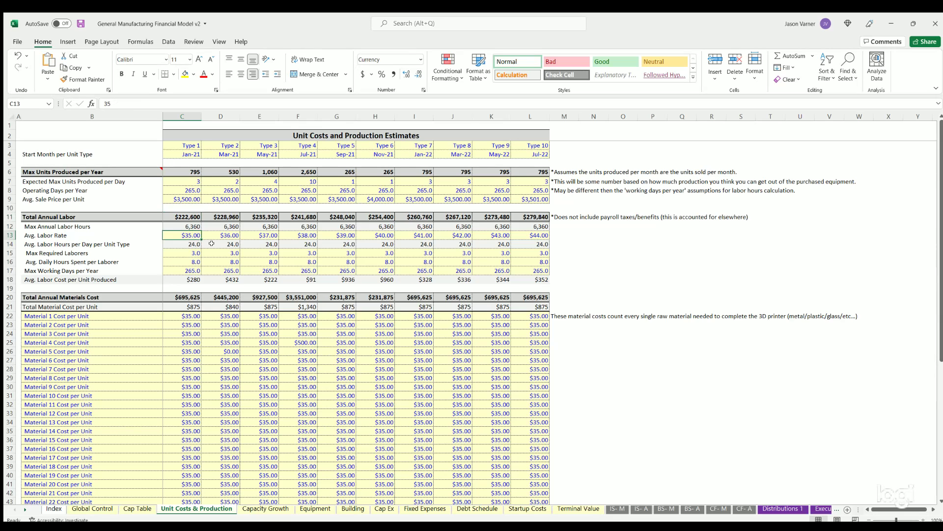
left_click(196, 254)
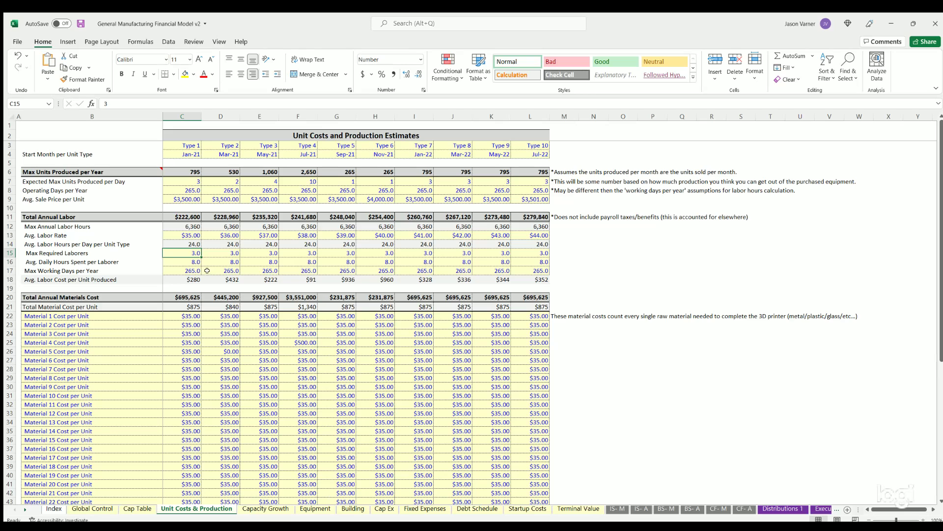
left_click(185, 146)
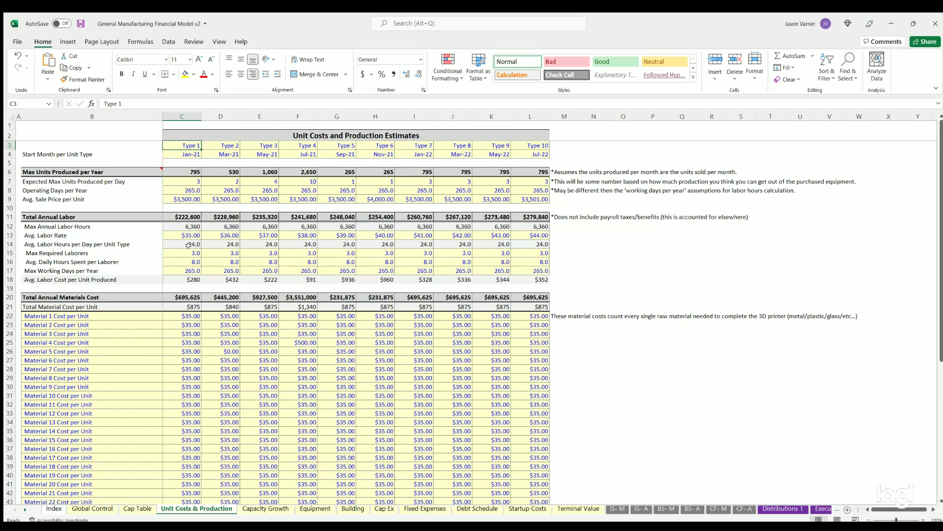
left_click(182, 259)
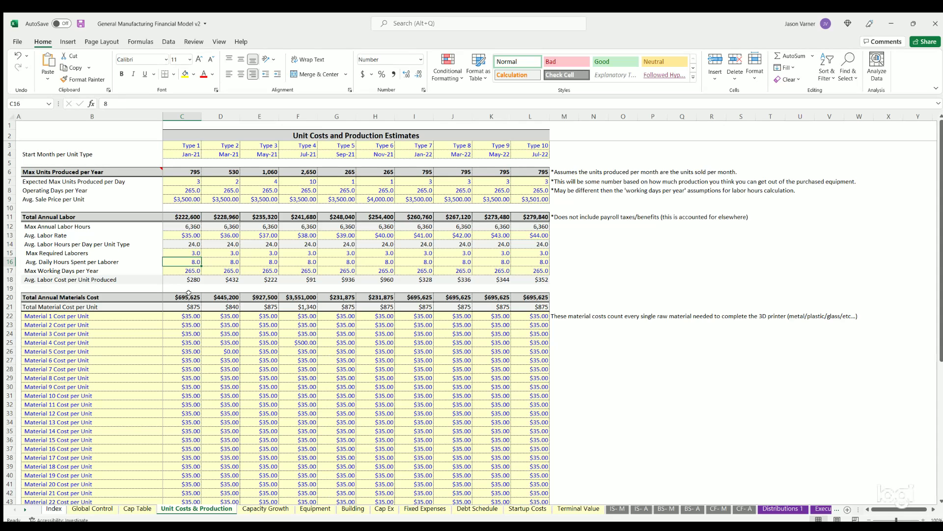
left_click(186, 270)
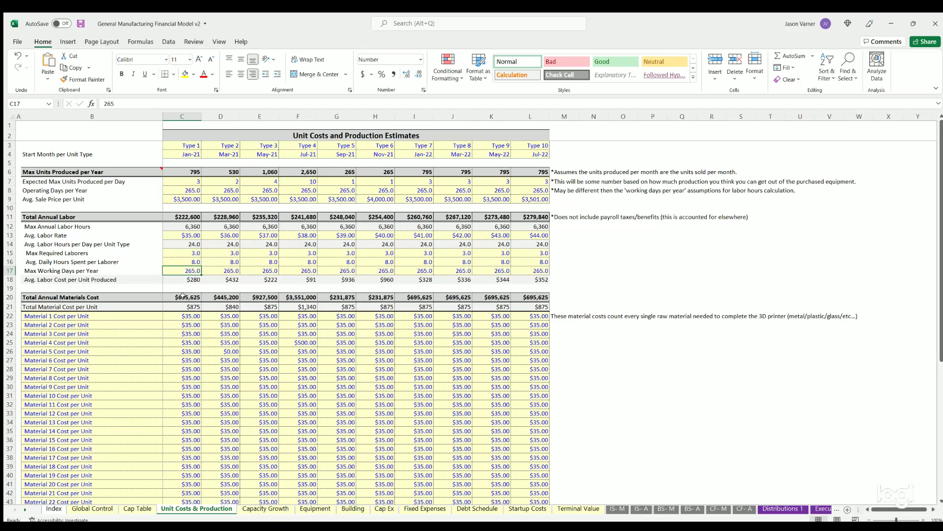
Step: Inspect Type 1's Total Annual Materials Cost and Total Material Cost per Unit formulas
left_click(184, 295)
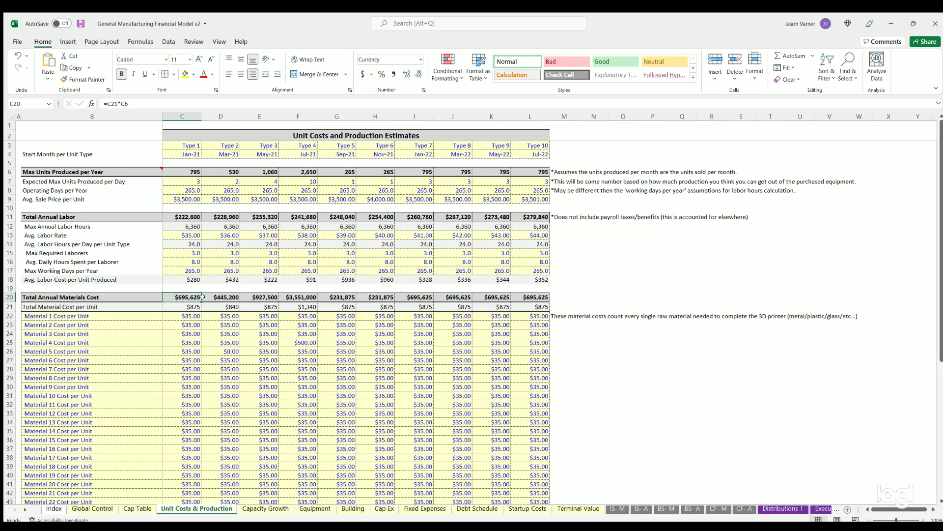
scroll(201, 292, "down", 7)
scroll(201, 292, "up", 4)
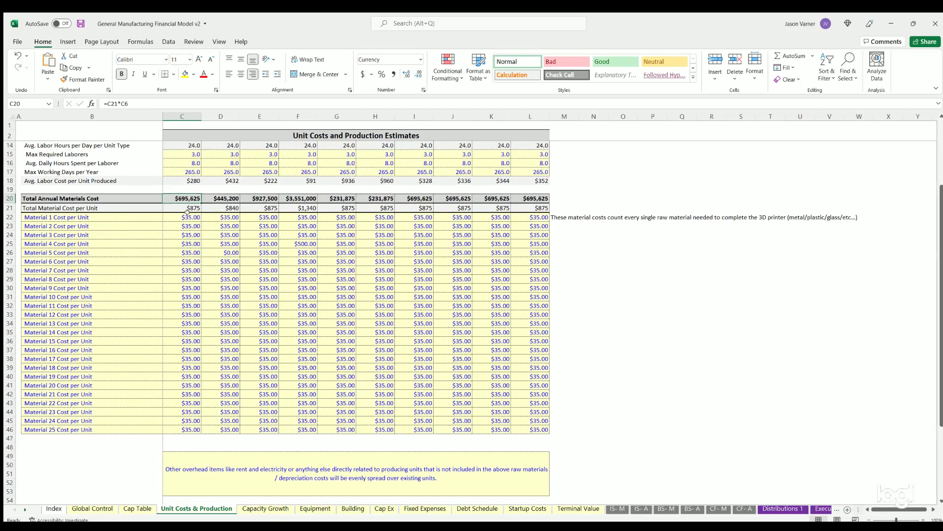
left_click_drag(189, 217, 192, 430)
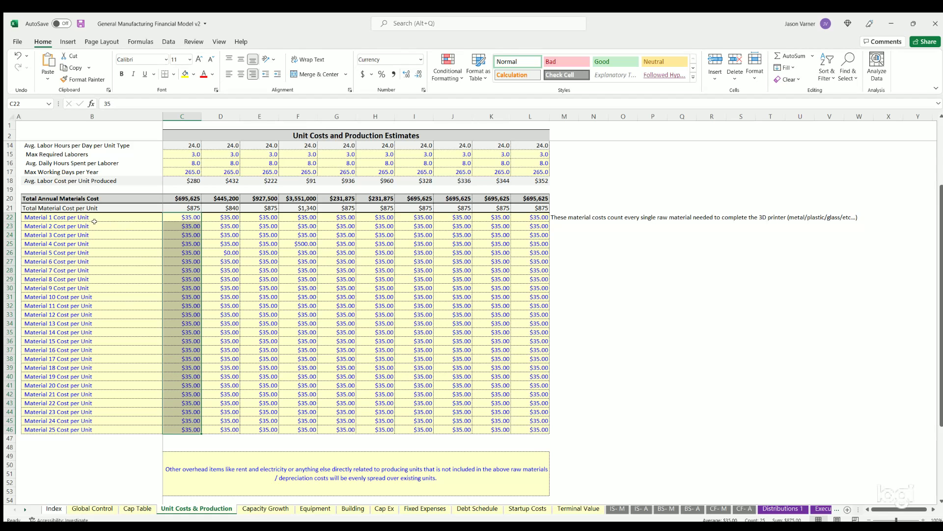
left_click(182, 207)
scroll(196, 315, "up", 4)
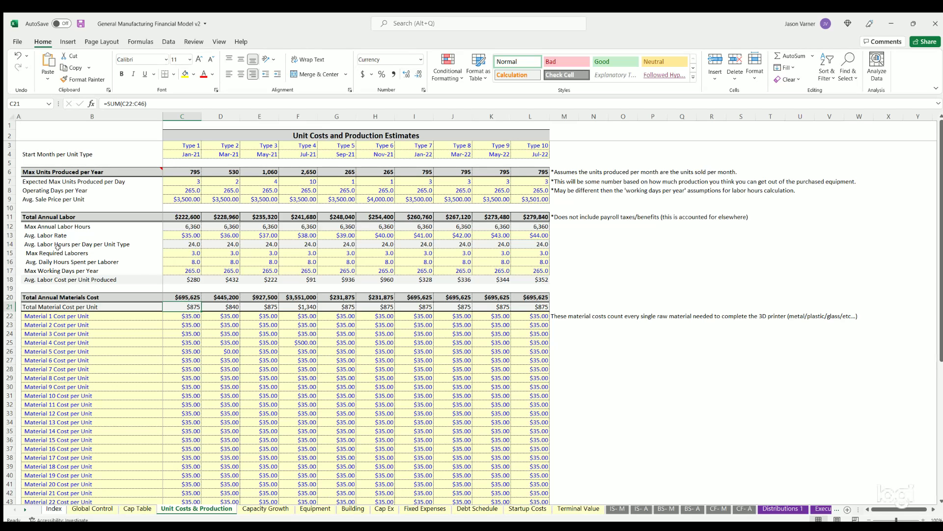
left_click_drag(47, 224, 182, 270)
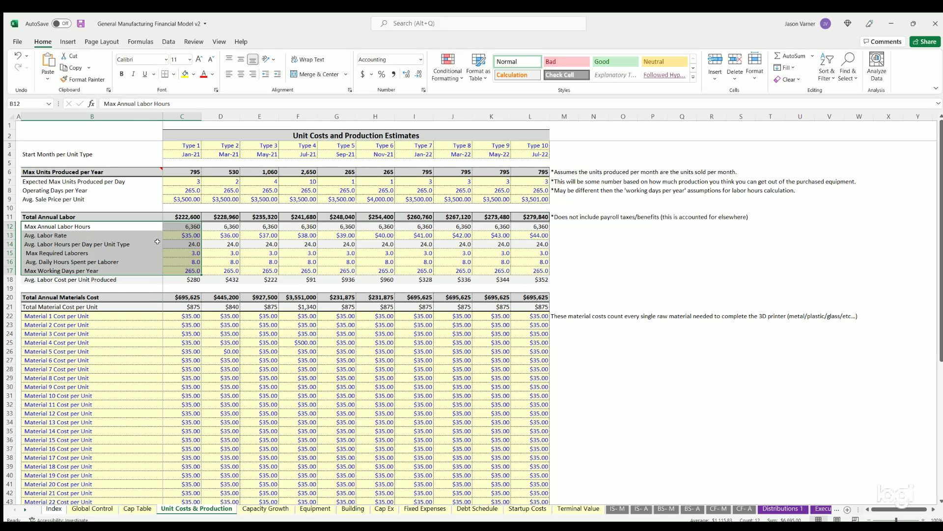
Step: Move through Executive Summary to the Monthly Detail sheet
left_click(819, 509)
left_click(819, 509)
key("ctrl+Page_Down")
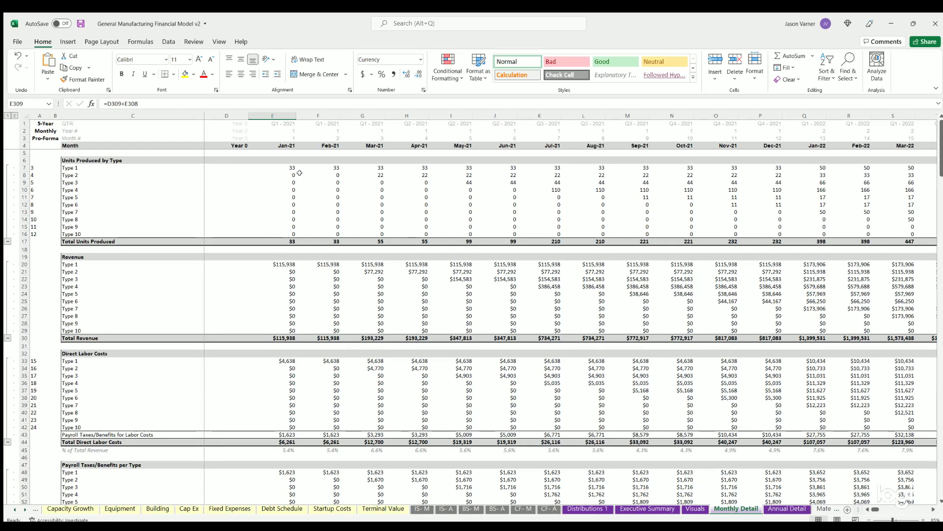
left_click(280, 167)
left_click(354, 182)
left_click(354, 188)
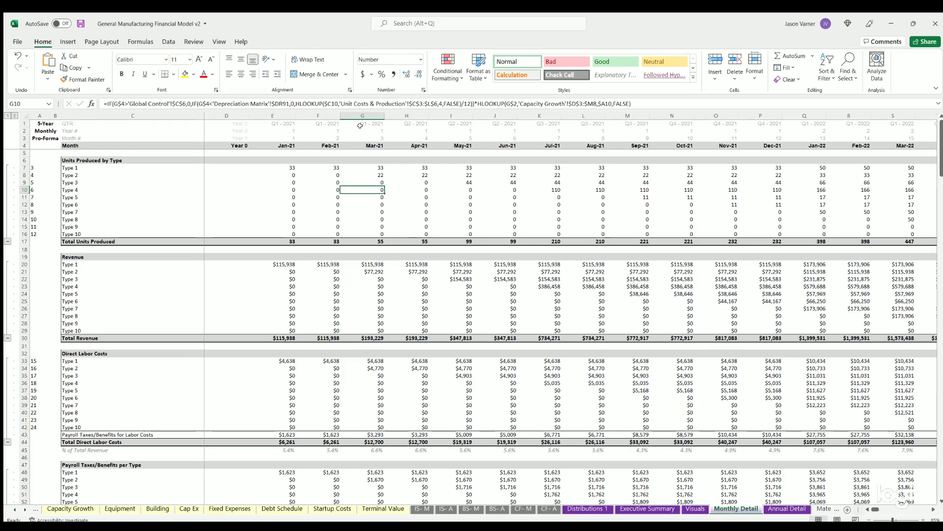
left_click(410, 212)
left_click(546, 212)
left_click(674, 212)
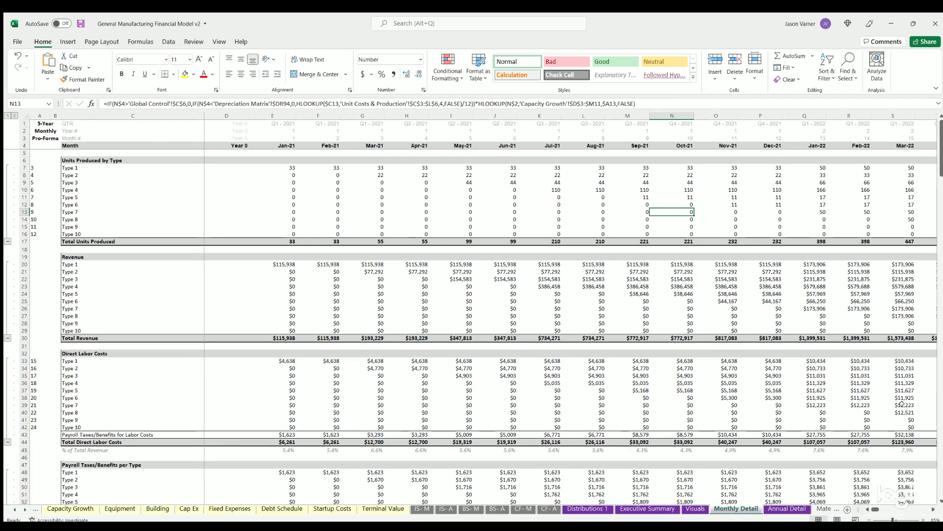
scroll(575, 343, "right", 3)
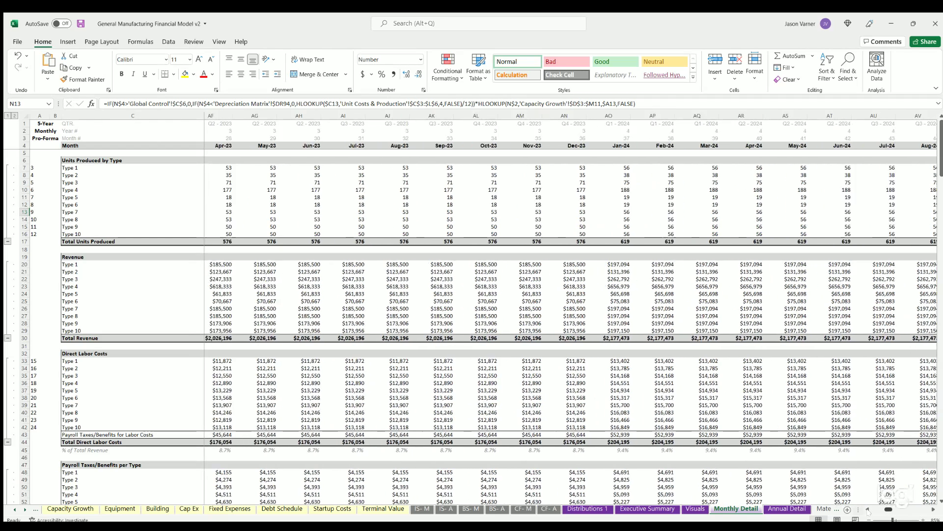
scroll(575, 342, "left", 3)
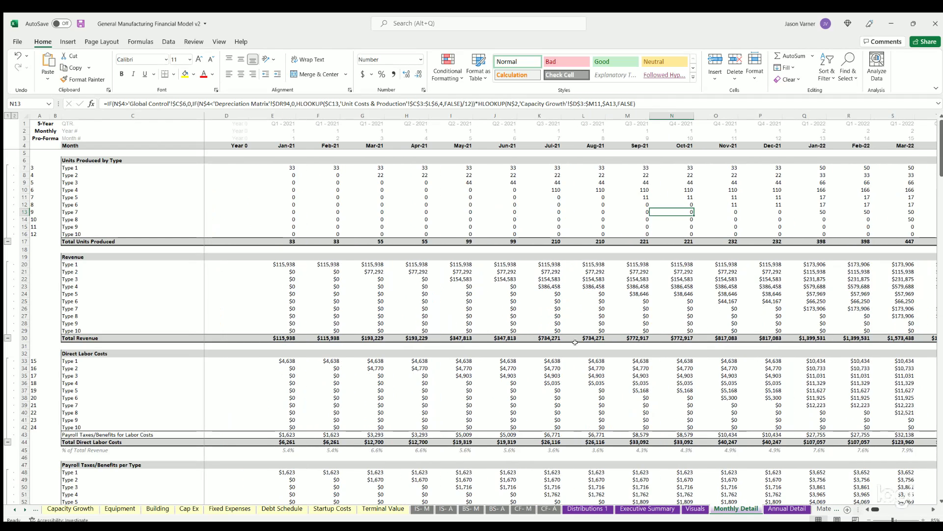
left_click(327, 188)
left_click(280, 264)
left_click(307, 292)
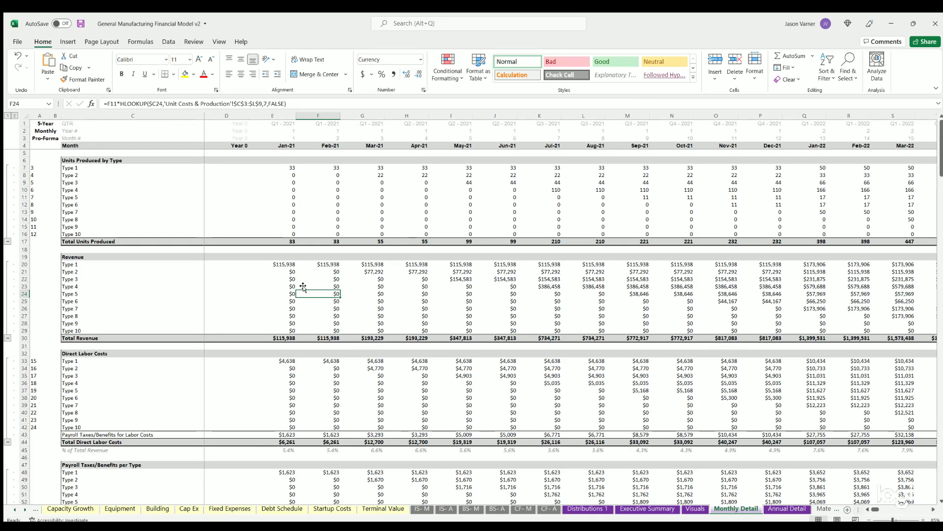
left_click(280, 264)
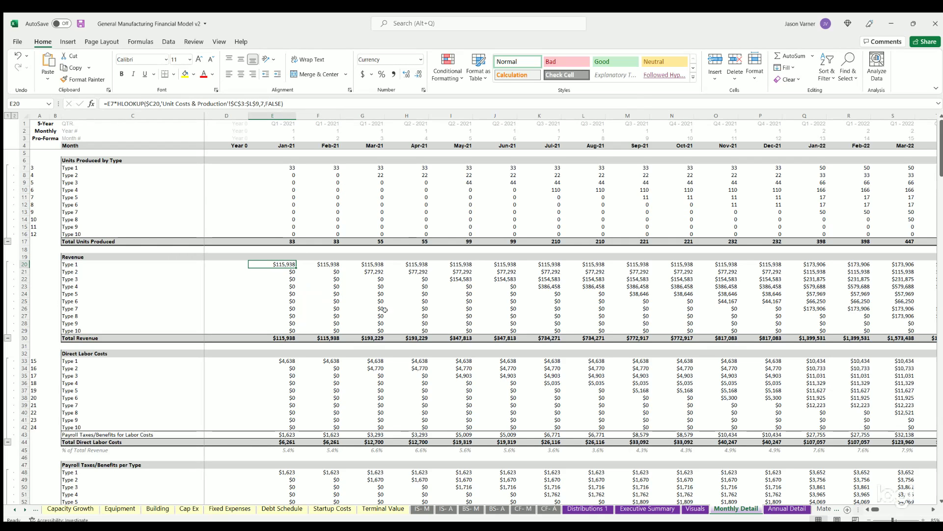
left_click(287, 336)
scroll(287, 275, "down", 7)
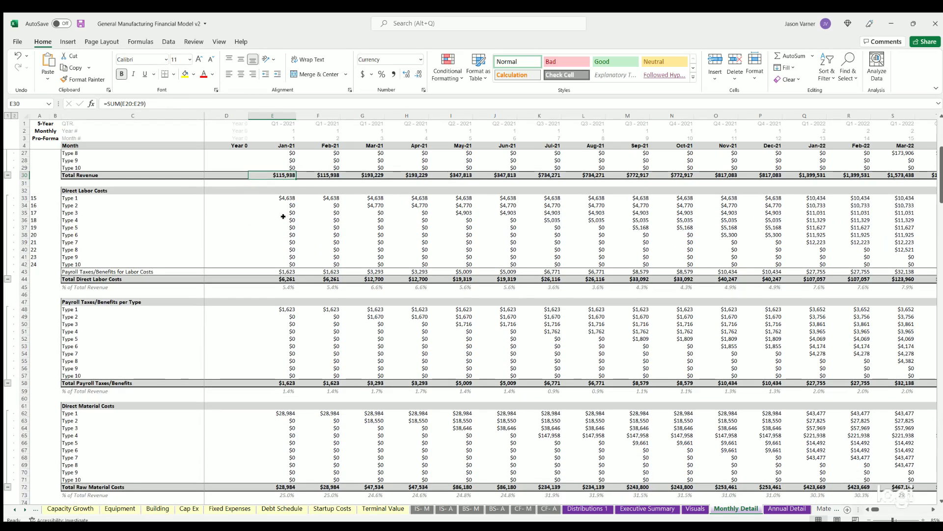
left_click(283, 219)
left_click_drag(296, 201, 440, 232)
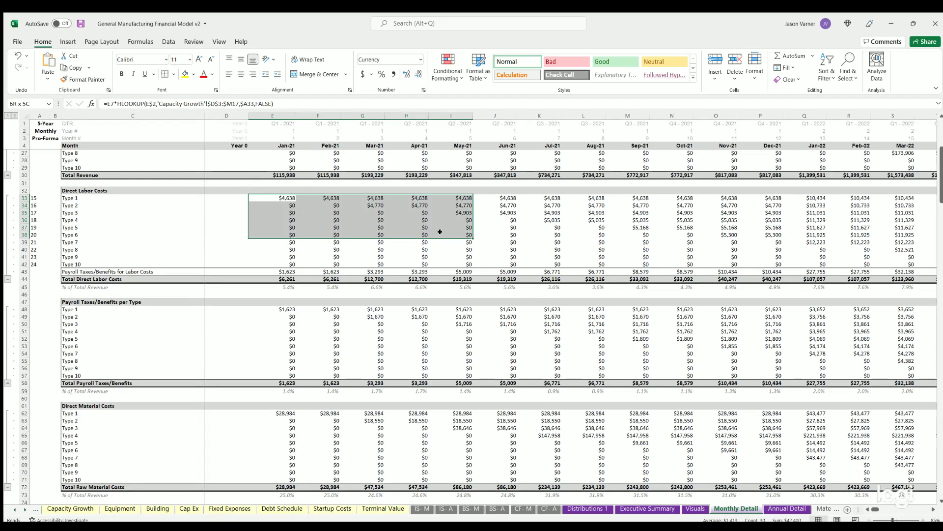
left_click_drag(287, 308, 420, 344)
left_click_drag(290, 271, 379, 270)
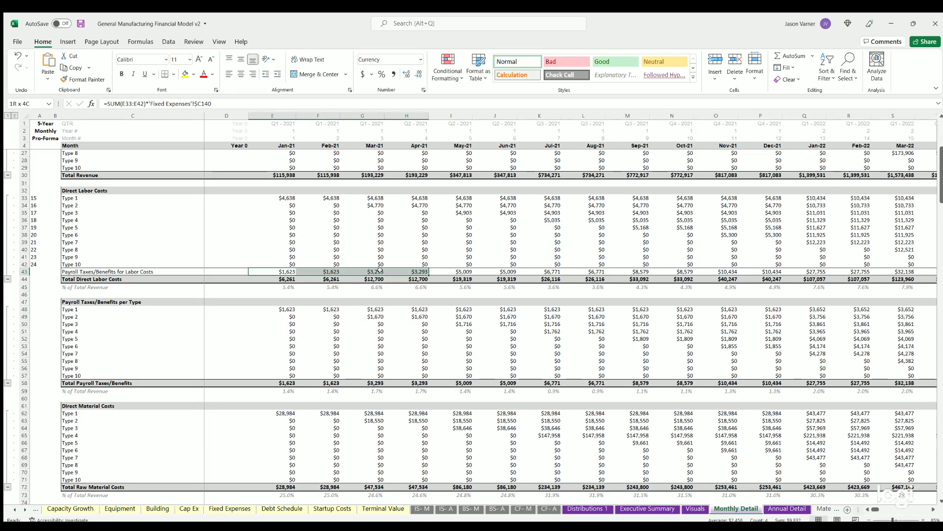
left_click_drag(280, 277, 400, 275)
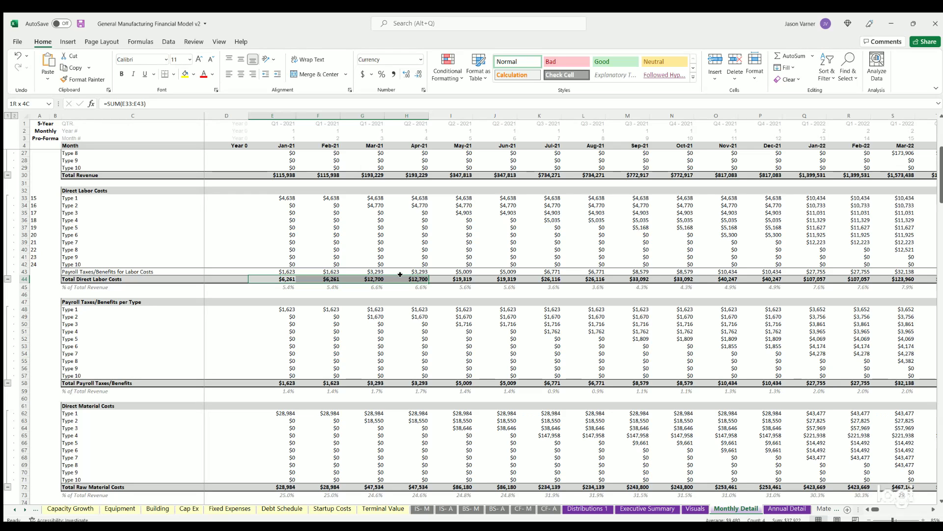
left_click_drag(400, 274, 400, 276)
scroll(295, 300, "down", 4)
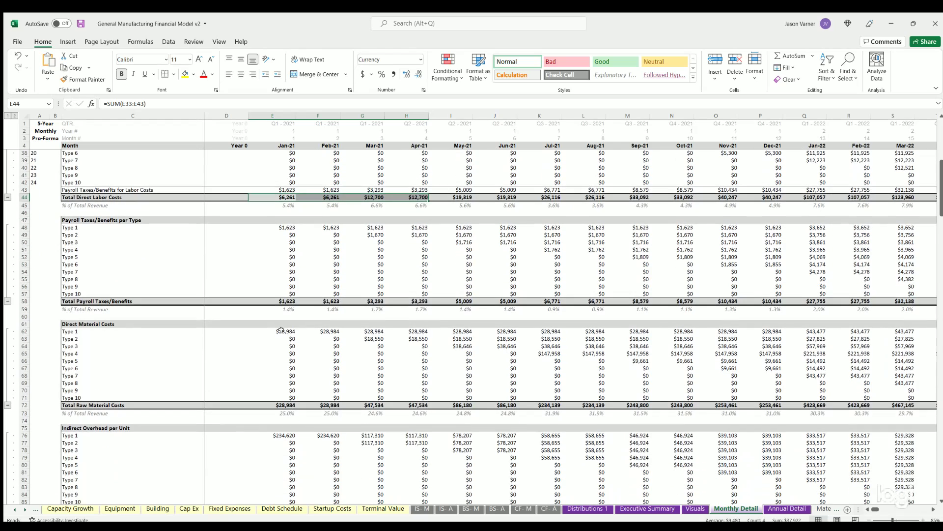
left_click_drag(281, 331, 417, 375)
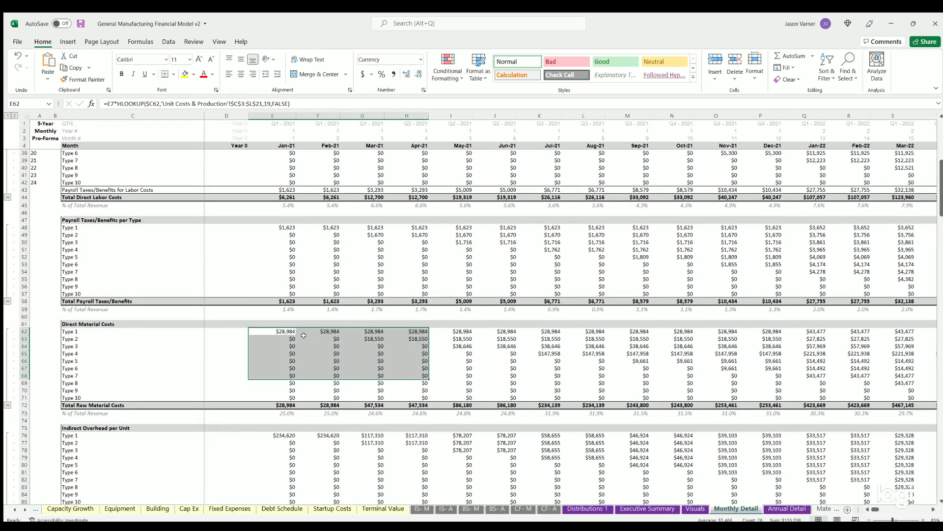
scroll(304, 335, "down", 4)
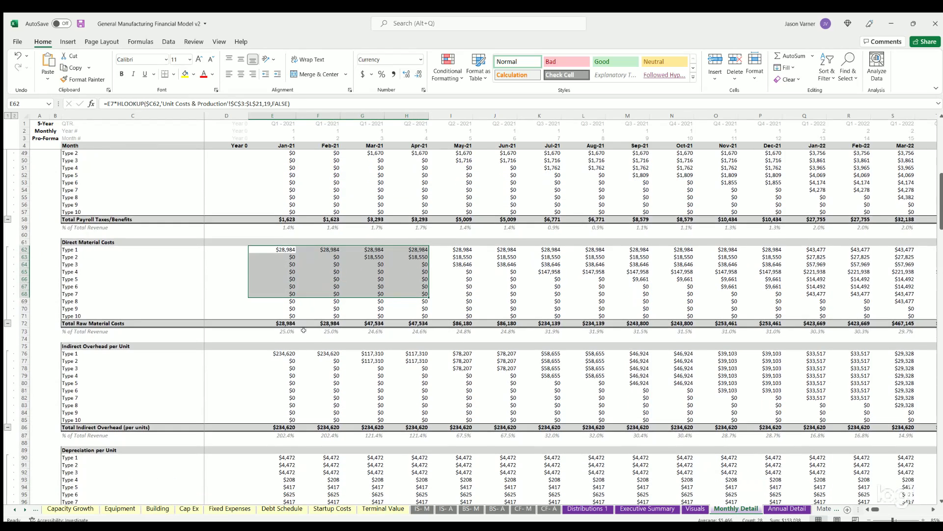
left_click(279, 249)
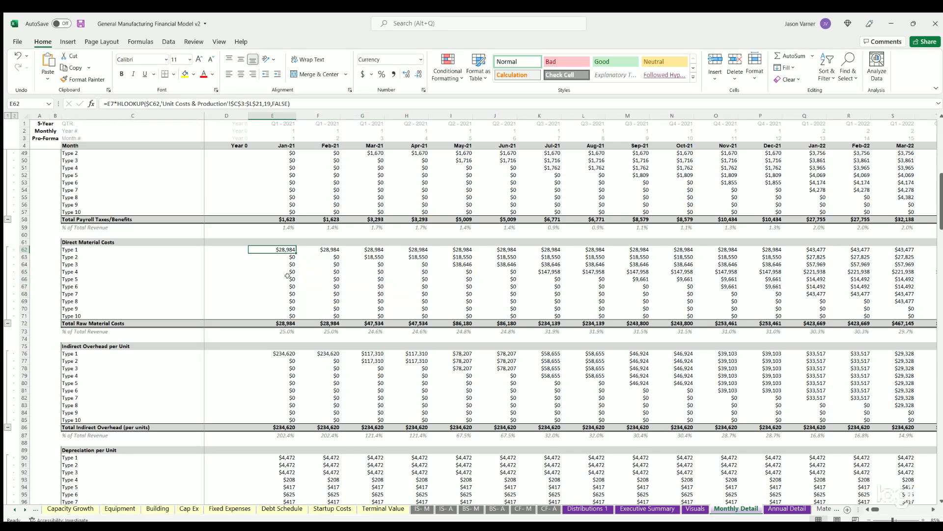
scroll(298, 310, "down", 4)
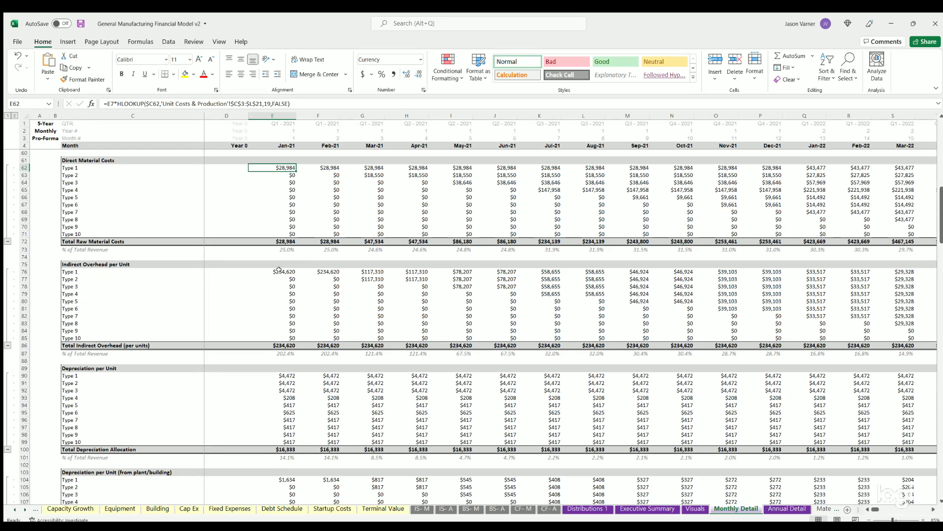
Step: Inspect Type 1 and Type 4 indirect overhead formulas, then select ten years of Fixed Expenses production overhead
left_click_drag(277, 271, 385, 299)
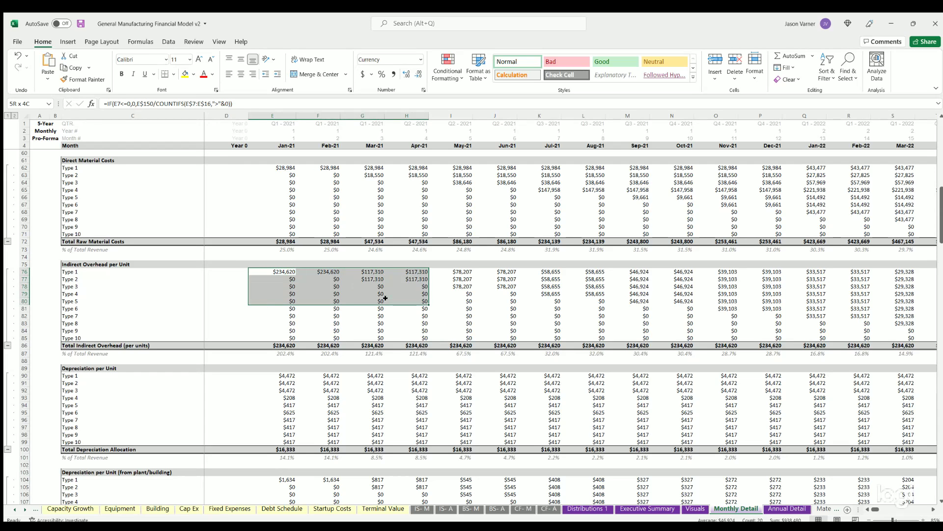
left_click(282, 272)
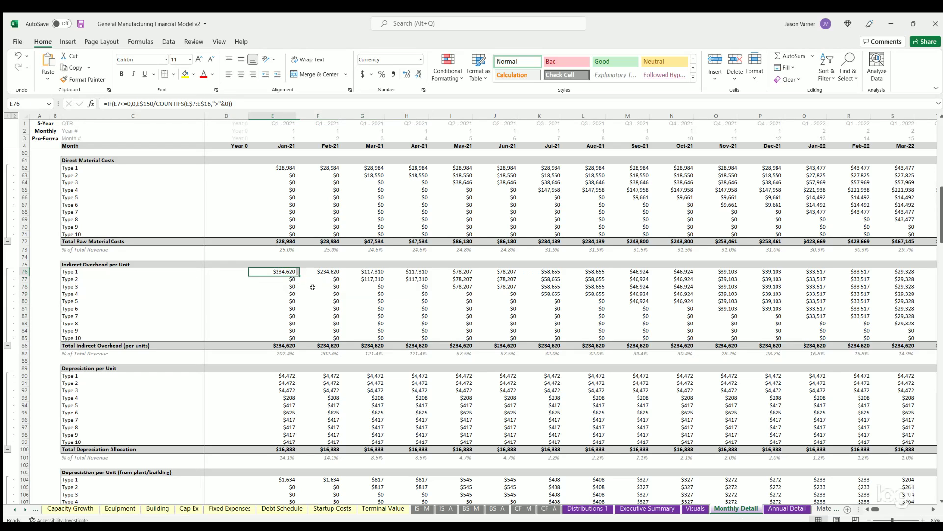
left_click(319, 293)
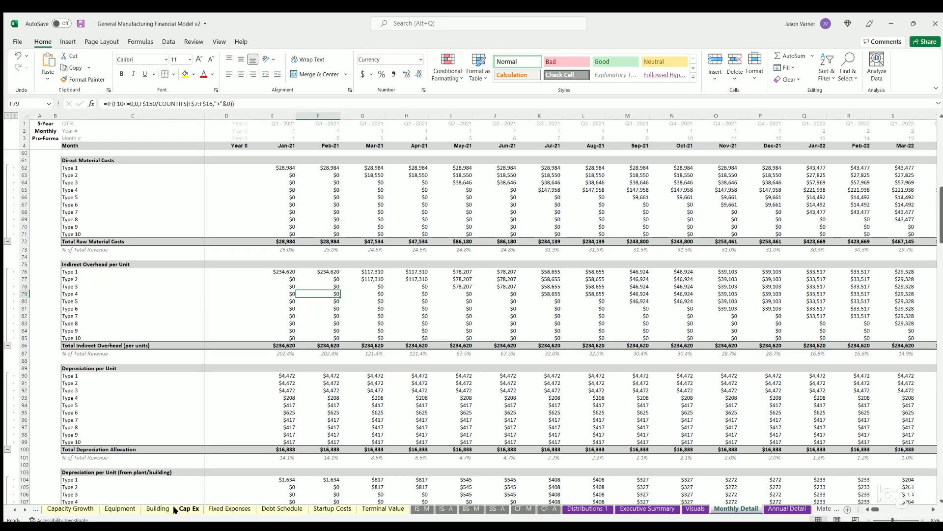
left_click(233, 509)
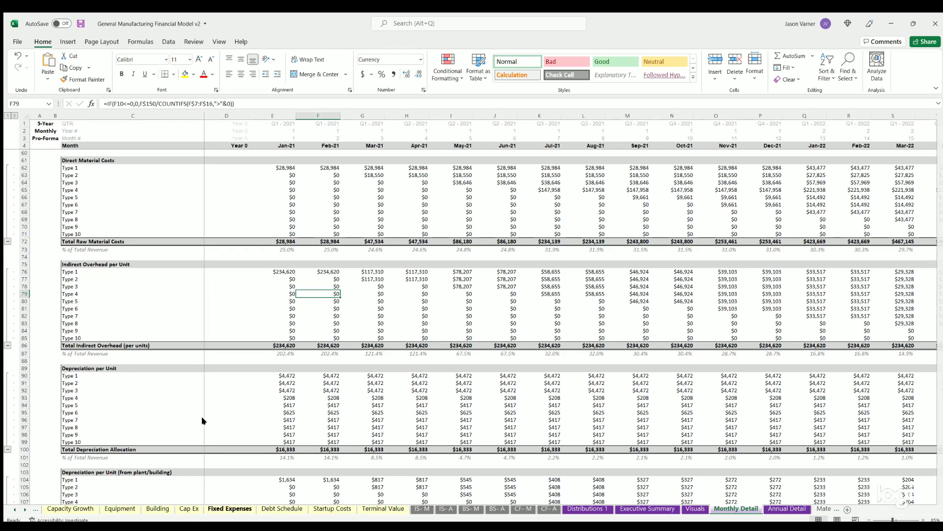
left_click_drag(585, 169, 211, 421)
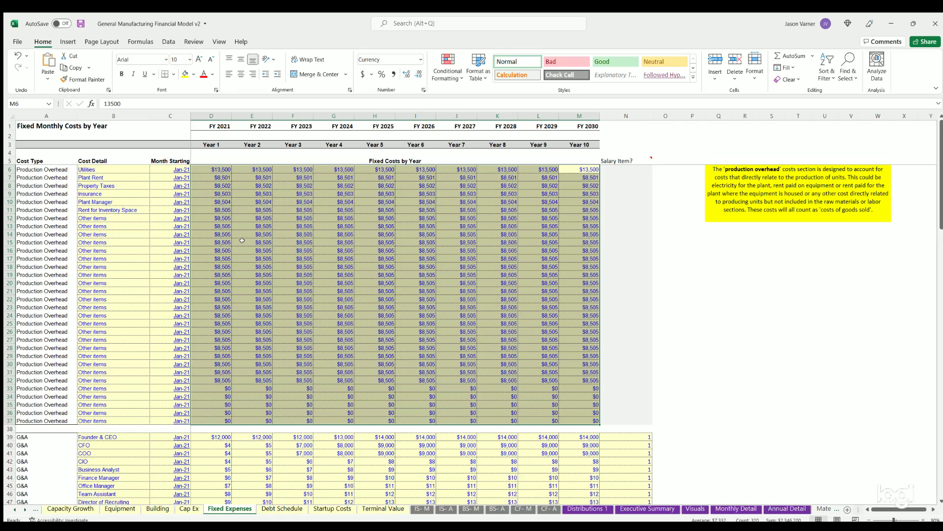
Step: Back on Unit Costs & Production, check Material 4 costs for Types 1–2 and Material 5 for Type 5
left_click(735, 508)
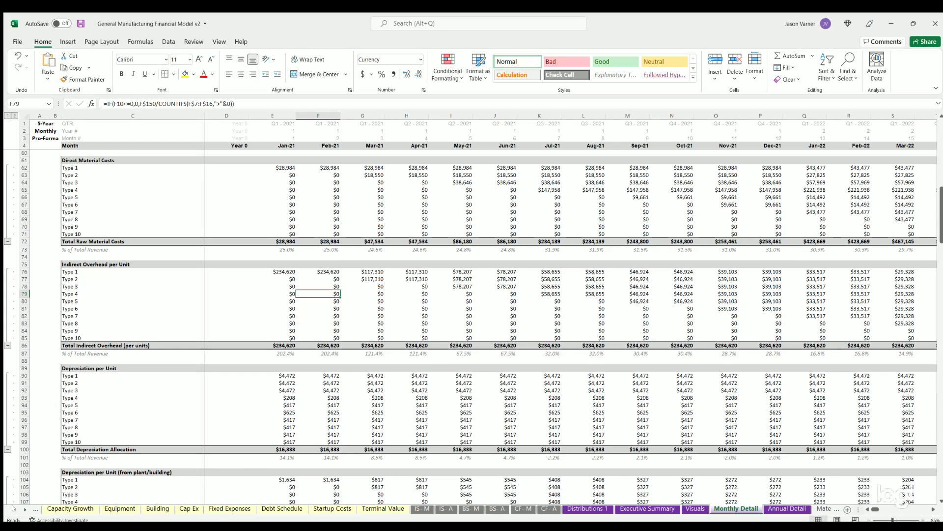
scroll(122, 508, "up", 2)
left_click(123, 508)
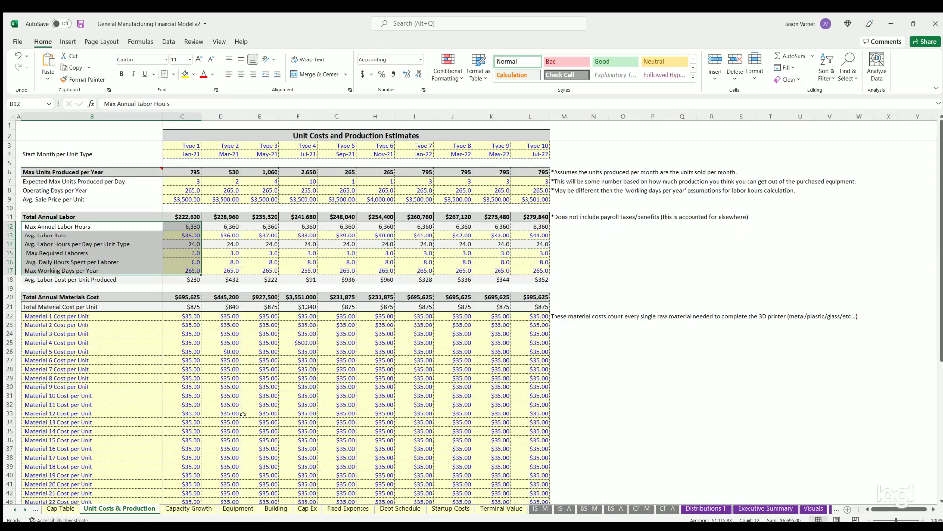
scroll(205, 413, "down", 6)
scroll(205, 413, "up", 6)
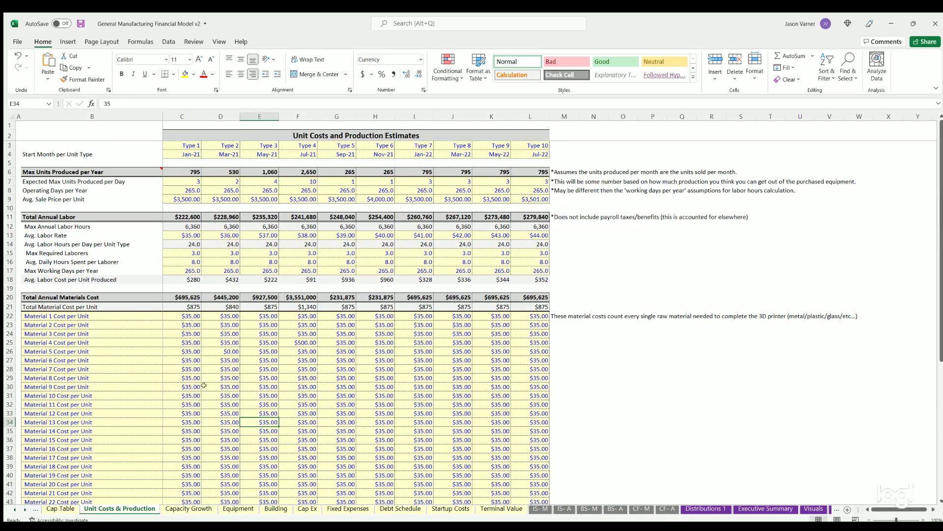
left_click(194, 343)
left_click(222, 343)
left_click(335, 351)
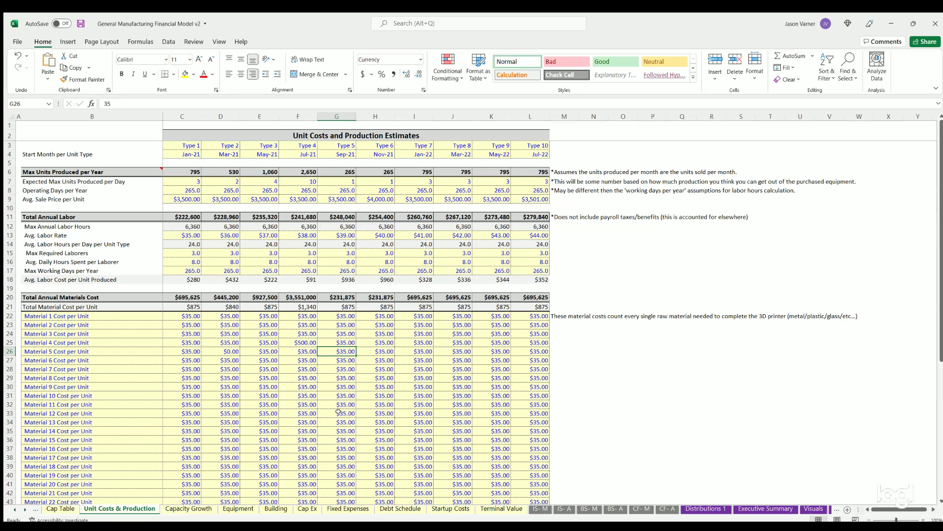
left_click(188, 509)
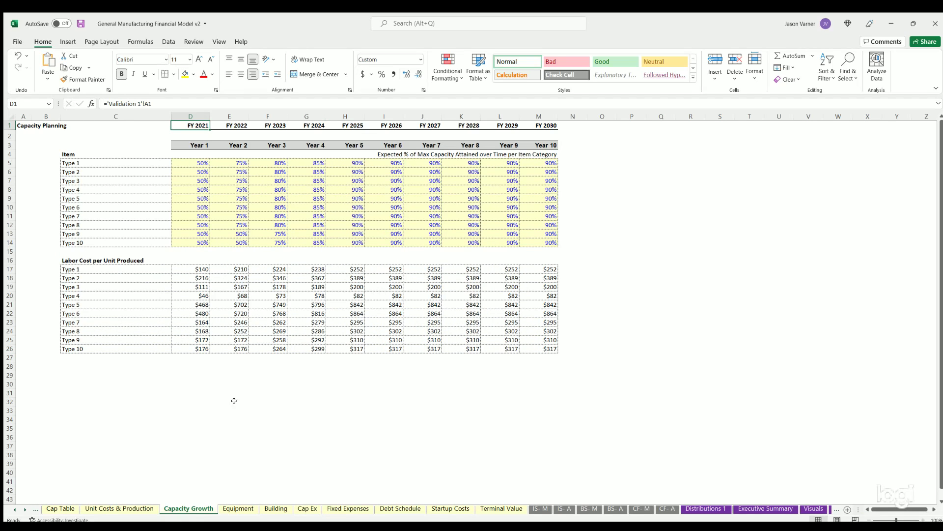
Step: Review Capacity Growth percentages for Types 1 to 9, including Type 1 Year 1 and Type 7 Year 4
left_click(140, 507)
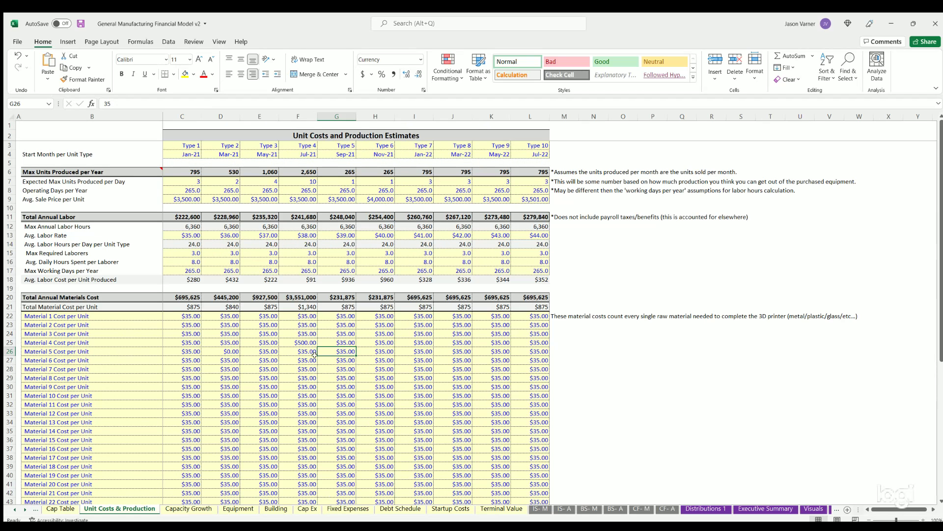
left_click(183, 508)
left_click(190, 163)
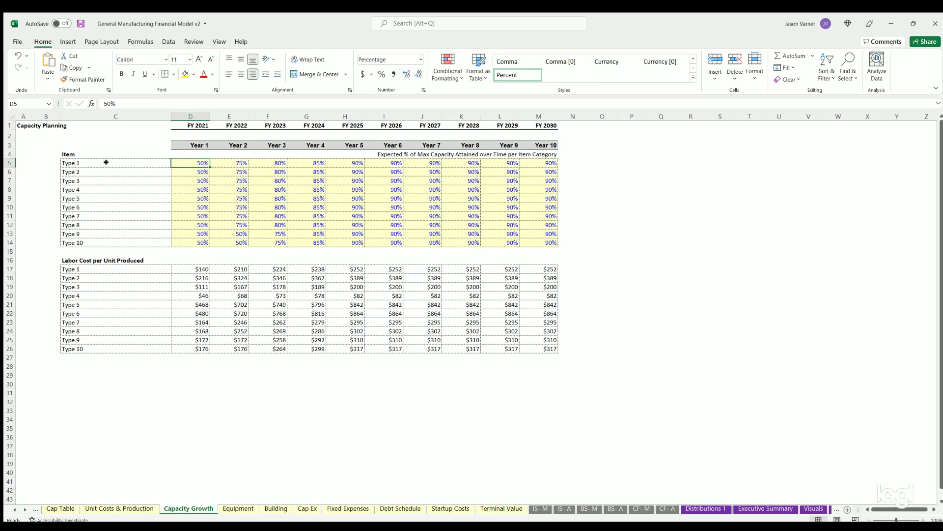
left_click_drag(106, 162, 105, 243)
left_click_drag(191, 163, 528, 237)
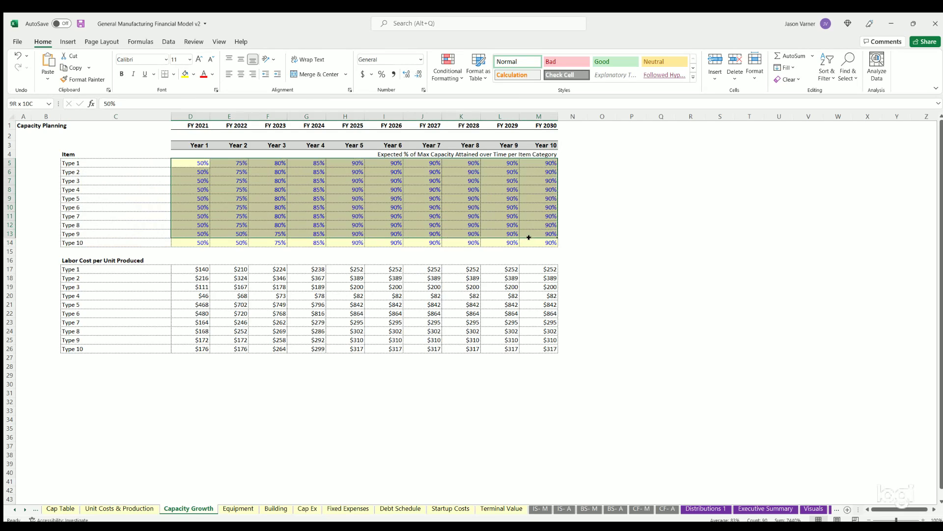
left_click(306, 216)
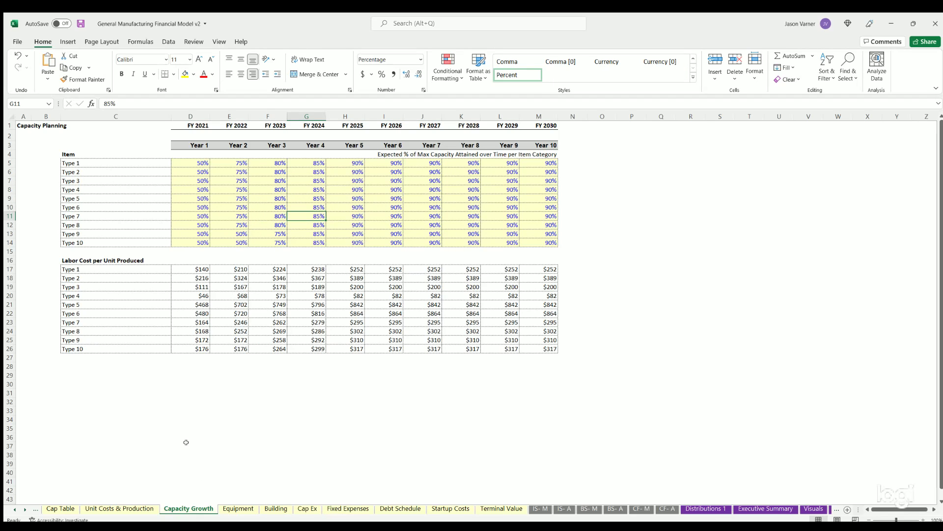
left_click(238, 508)
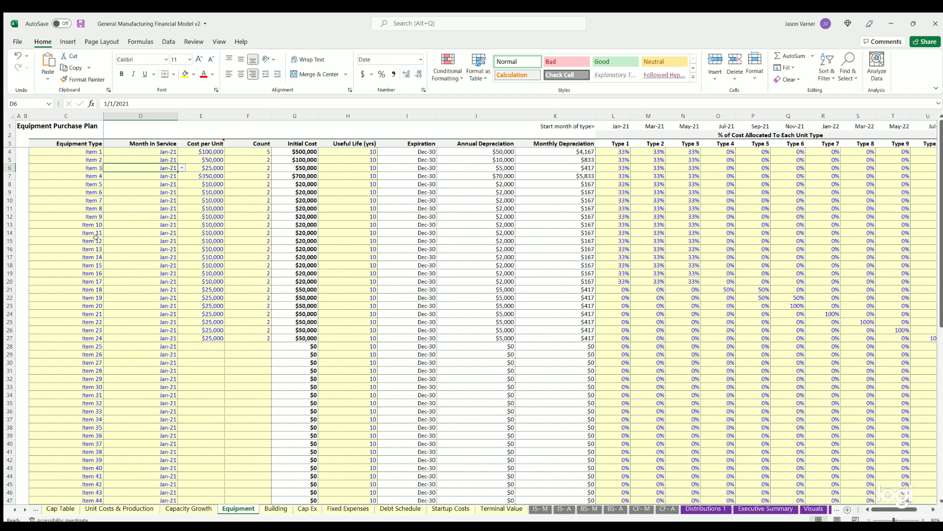
left_click_drag(83, 152, 142, 379)
left_click(86, 184)
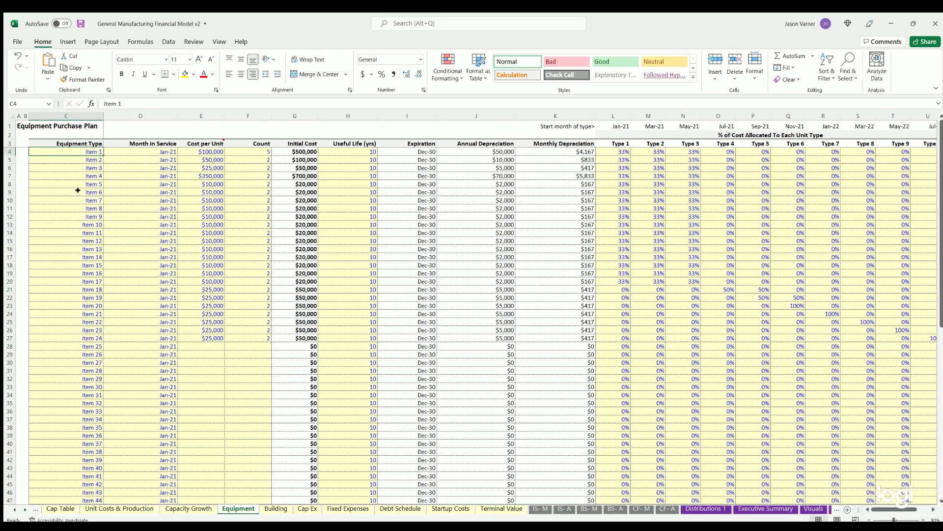
left_click(162, 185)
left_click(209, 199)
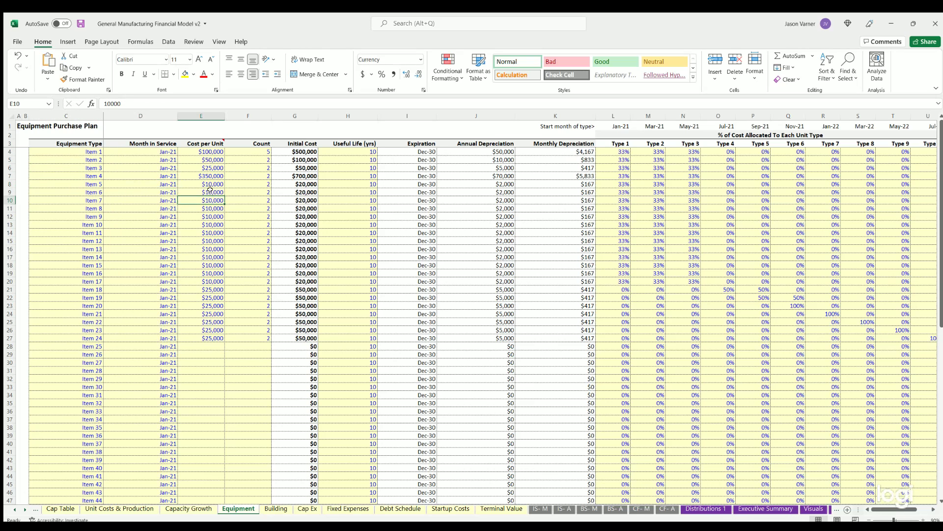
left_click_drag(252, 195, 203, 148)
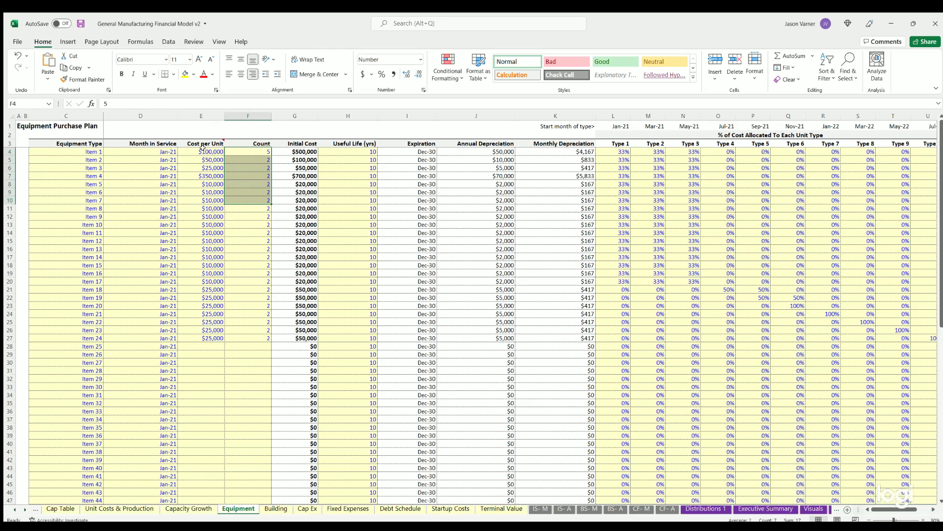
left_click(202, 147)
left_click(205, 217, "shift")
left_click(157, 155)
left_click(150, 184)
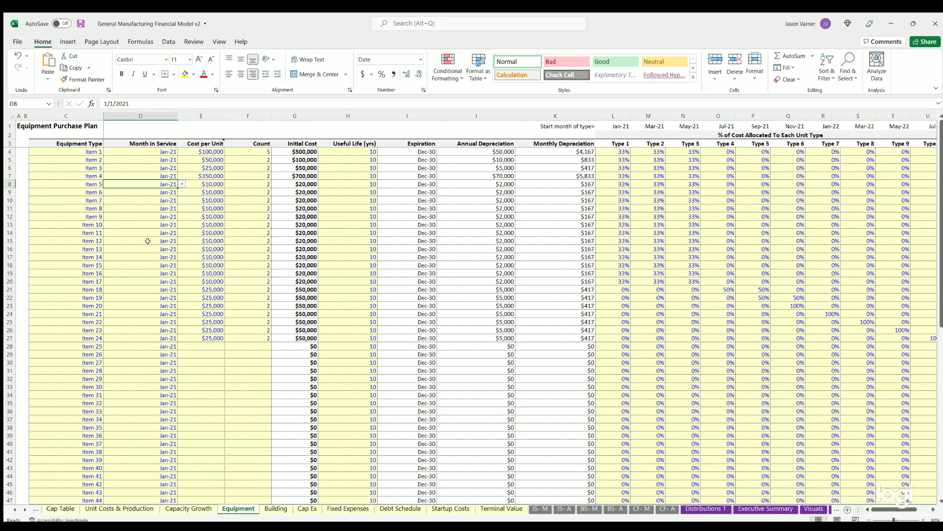
left_click(148, 241)
left_click(349, 193)
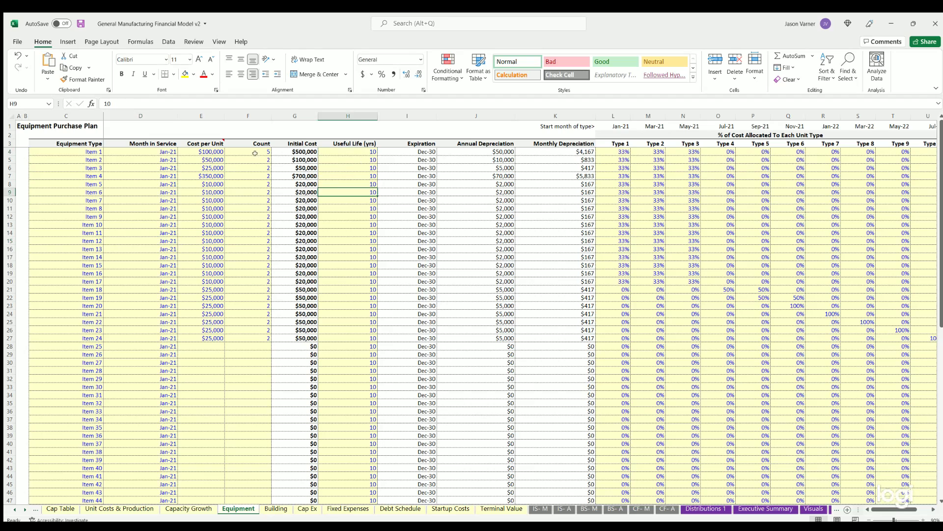
left_click(649, 192)
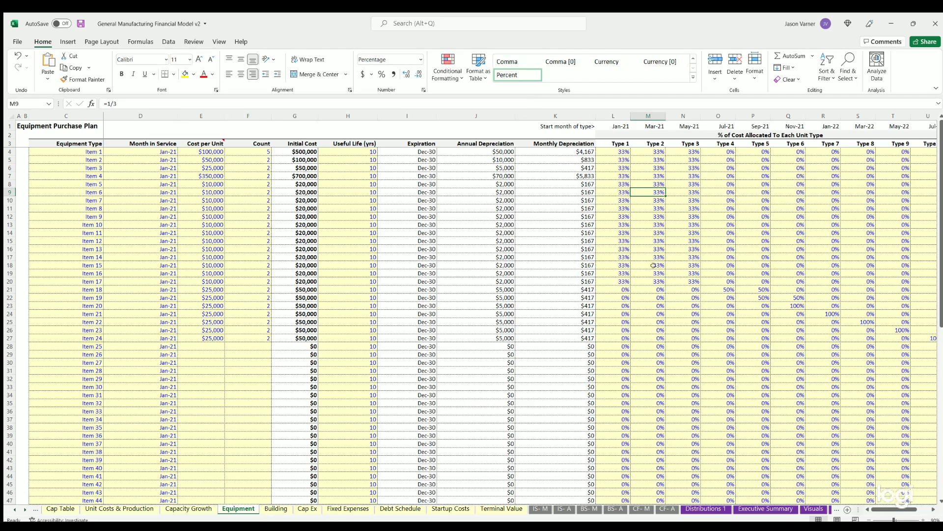
mouse_move(891, 510)
left_mouse_down()
mouse_move(905, 511)
mouse_move(887, 511)
left_mouse_up()
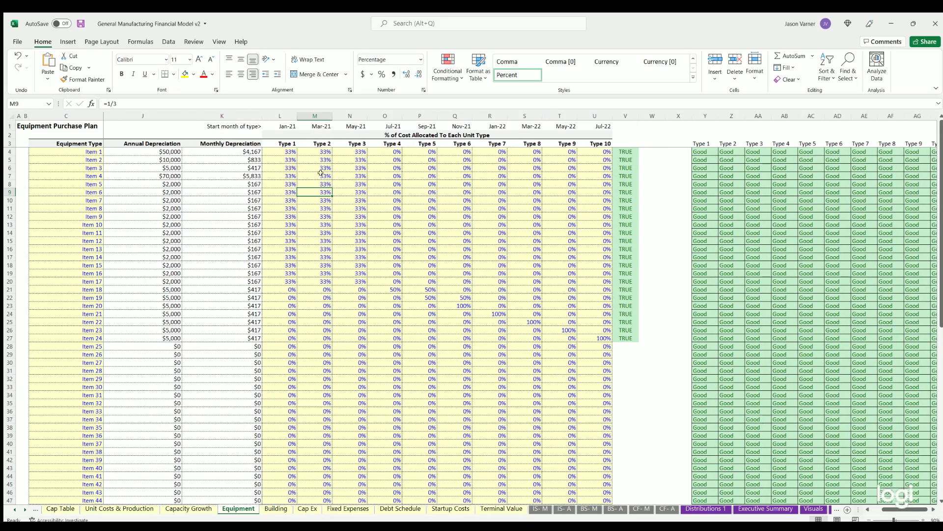
left_click(276, 150)
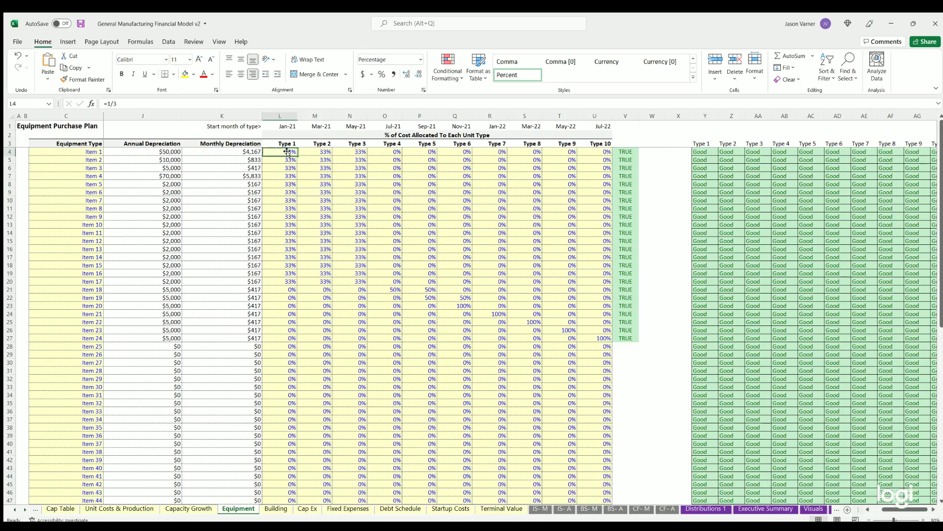
left_click(351, 152)
left_click(352, 160)
left_click(351, 192)
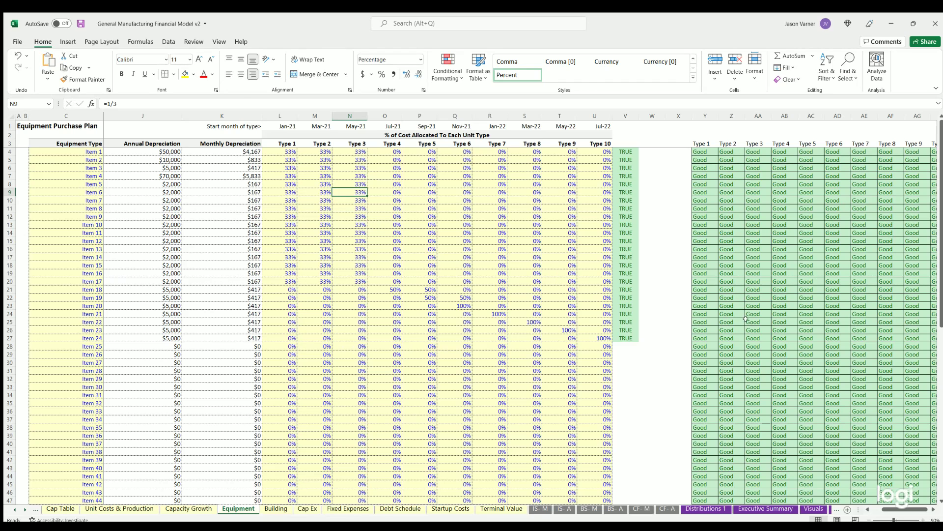
left_click(779, 271)
left_click(927, 510)
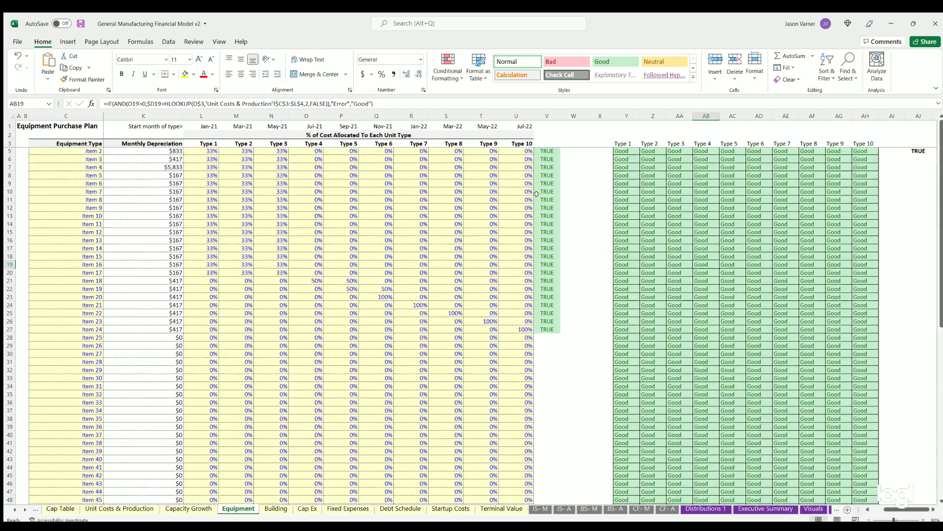
left_click_drag(205, 150, 500, 149)
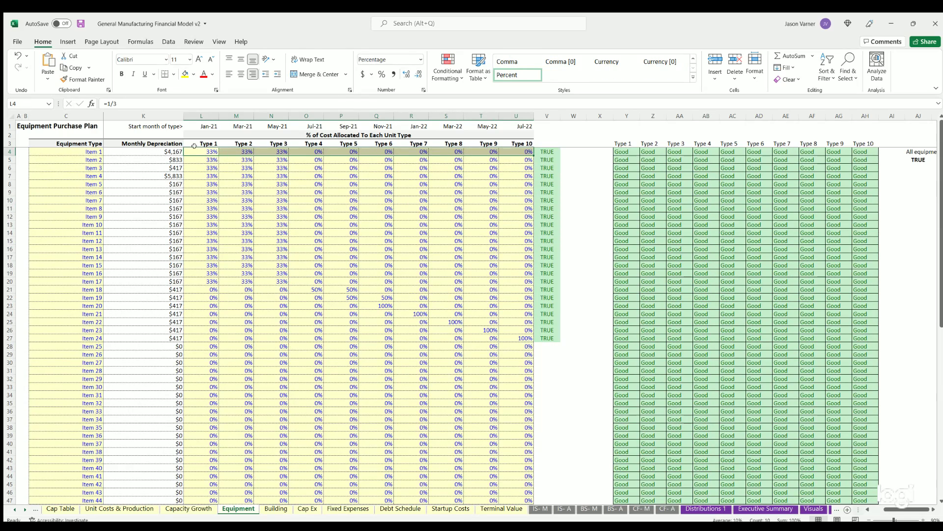
scroll(887, 511, "left", 3)
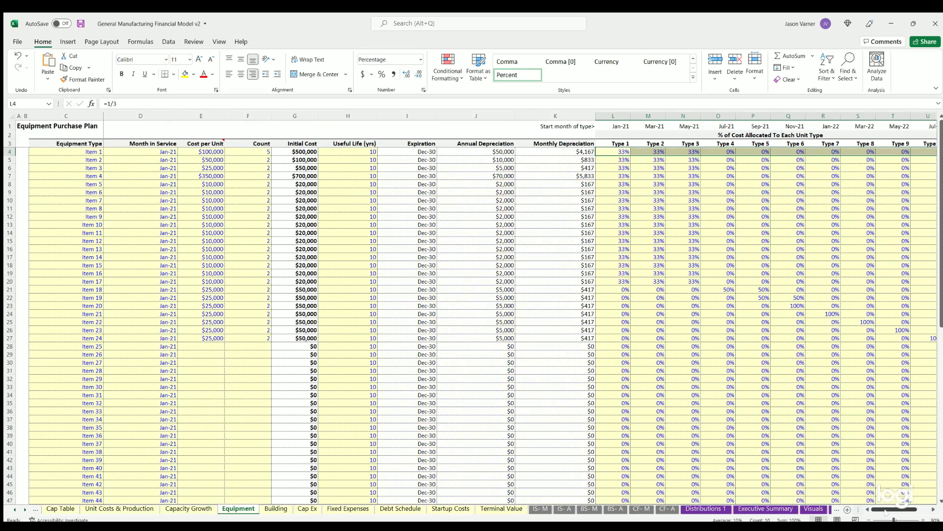
left_click(276, 509)
Step: Check the $1,000,000 building cost, its useful life and estimated exit proceeds
left_click(226, 165)
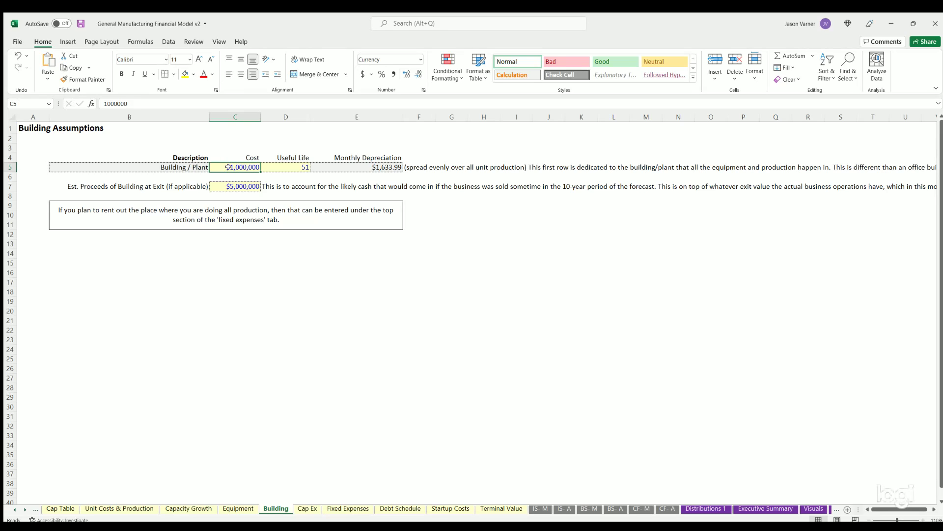
key("Right")
left_click(236, 185)
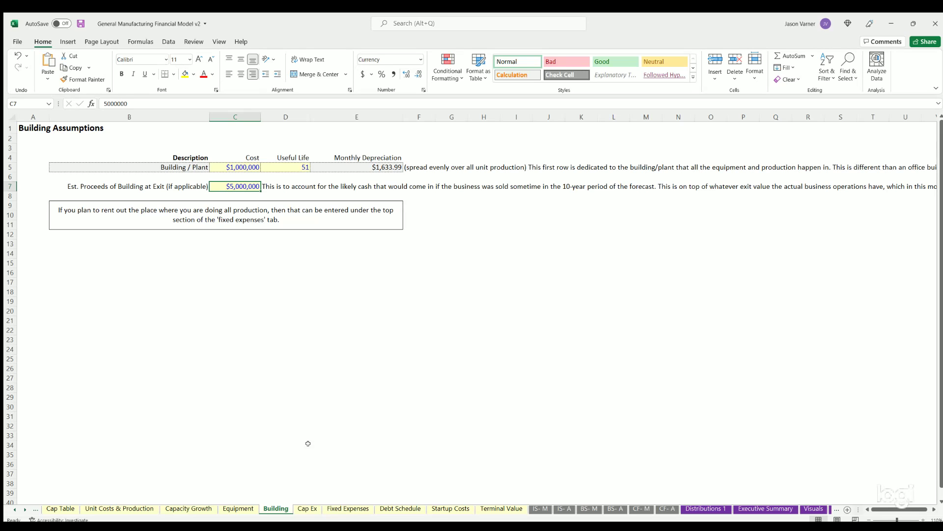
left_click(313, 509)
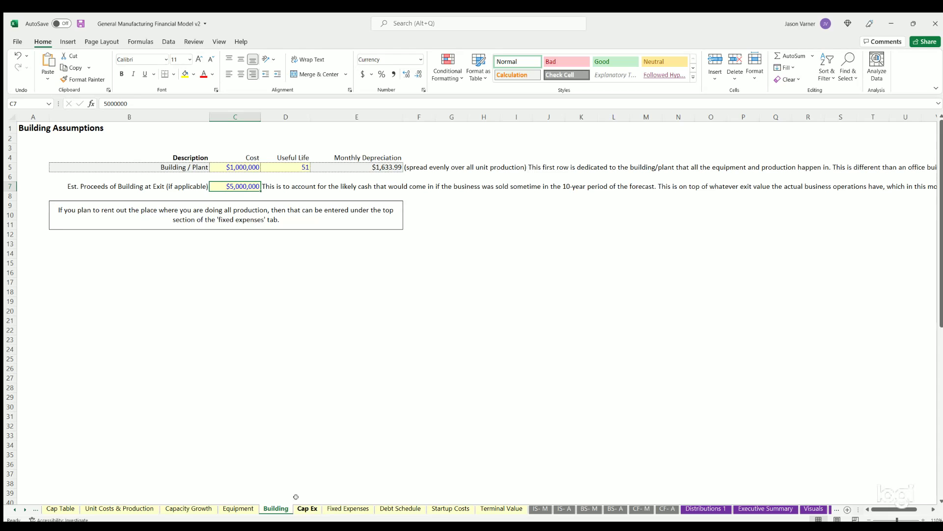
Step: Confirm the Cap Ex Building value at sale references Building!C7
left_click(486, 142)
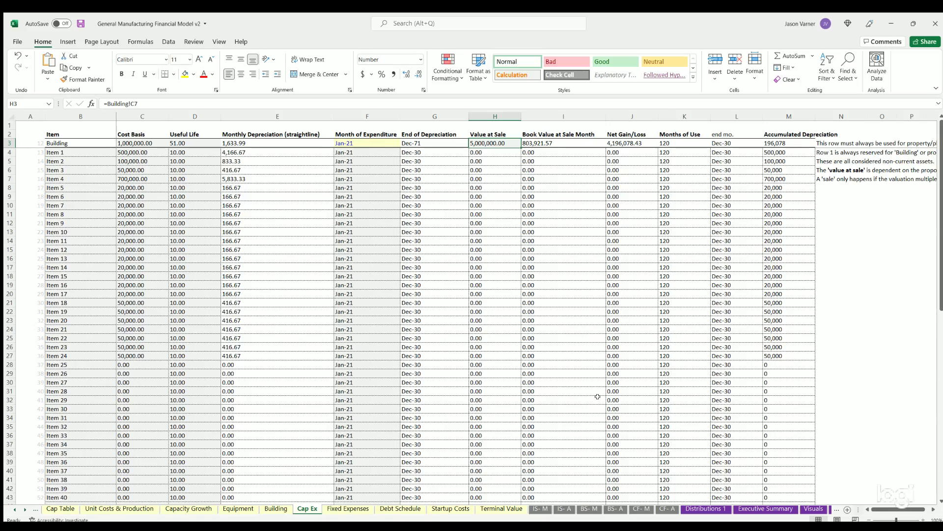
scroll(600, 397, "down", 10)
scroll(602, 398, "up", 7)
scroll(602, 398, "up", 3)
left_click(338, 510)
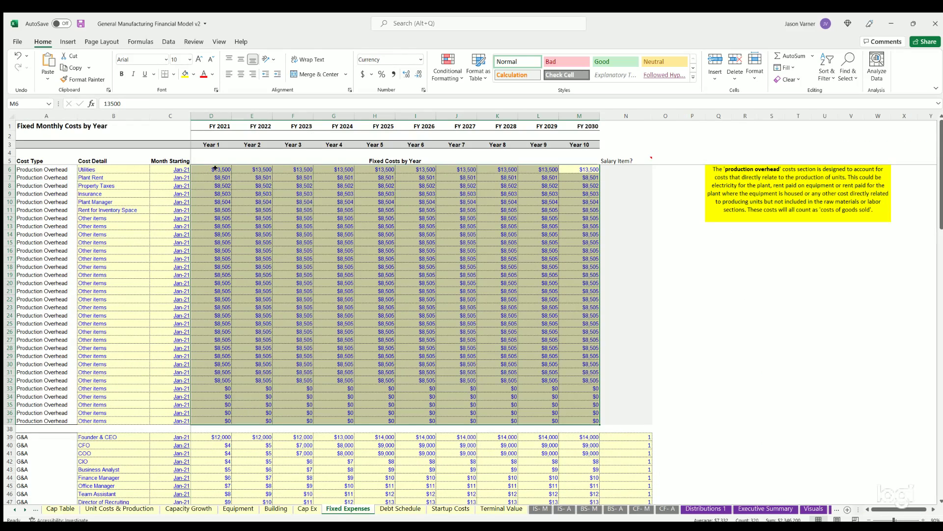
left_click_drag(215, 169, 425, 250)
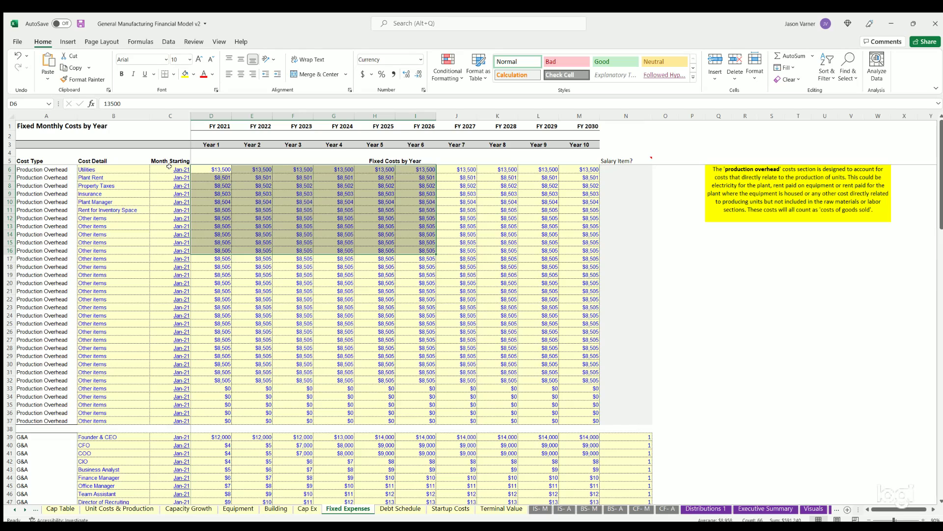
left_click(278, 194)
left_click_drag(215, 169, 304, 211)
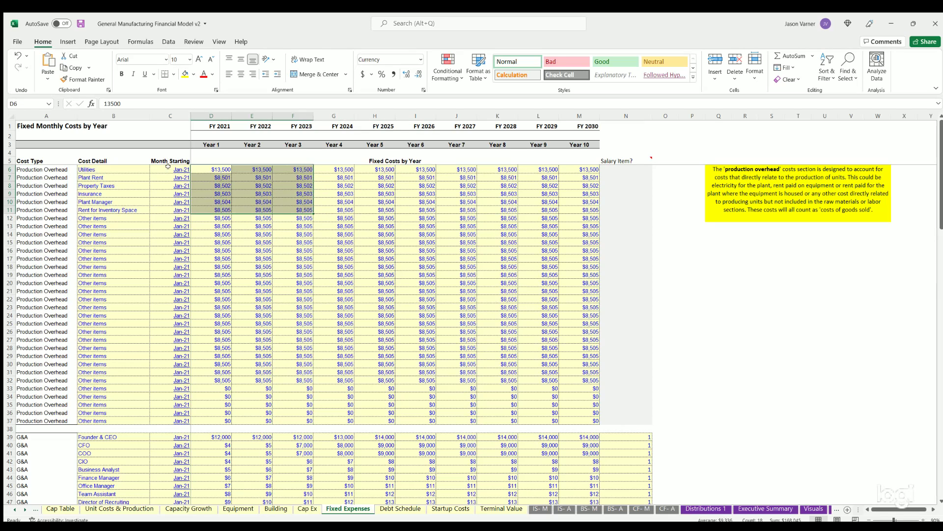
left_click(169, 179)
left_click_drag(104, 169, 101, 348)
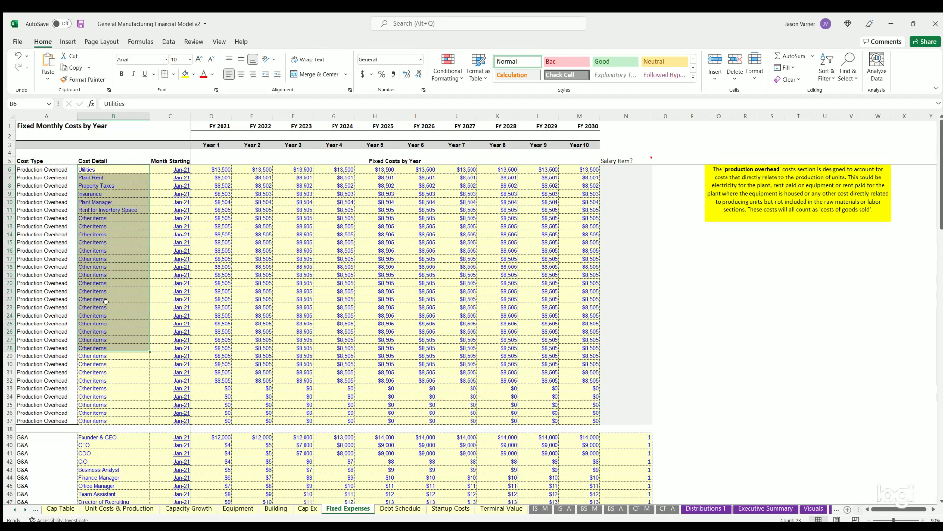
scroll(86, 255, "down", 7)
left_click_drag(86, 255, 563, 428)
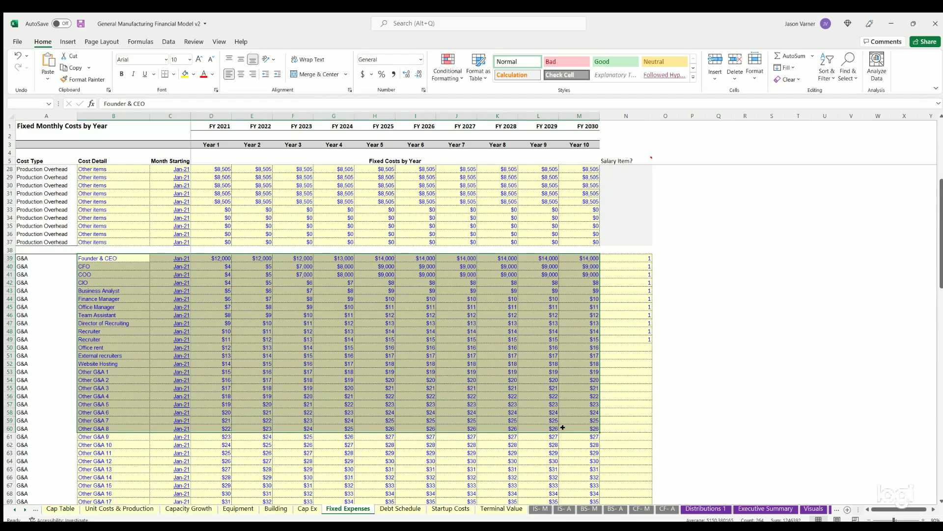
scroll(118, 322, "down", 18)
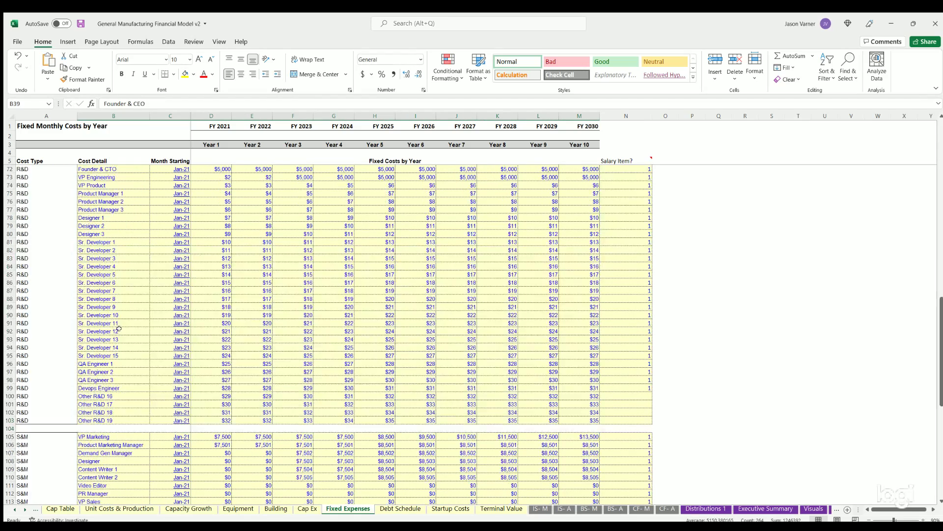
scroll(91, 283, "down", 15)
scroll(197, 260, "up", 13)
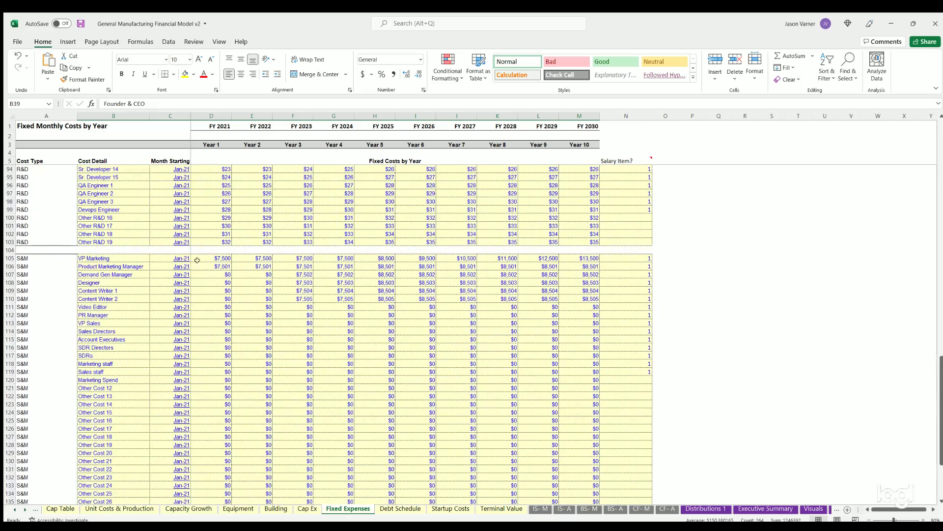
left_click(215, 256)
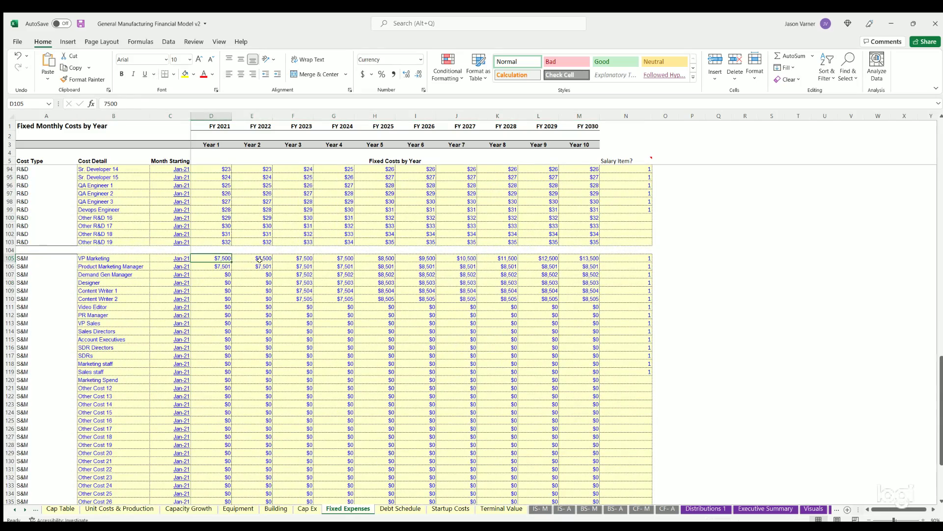
left_click(258, 258)
scroll(264, 352, "up", 20)
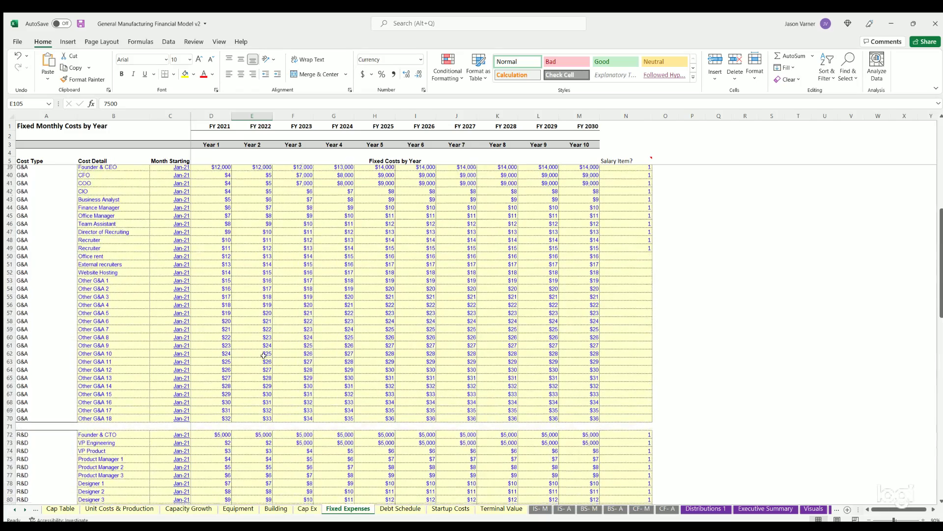
left_click(621, 261)
left_click(622, 290)
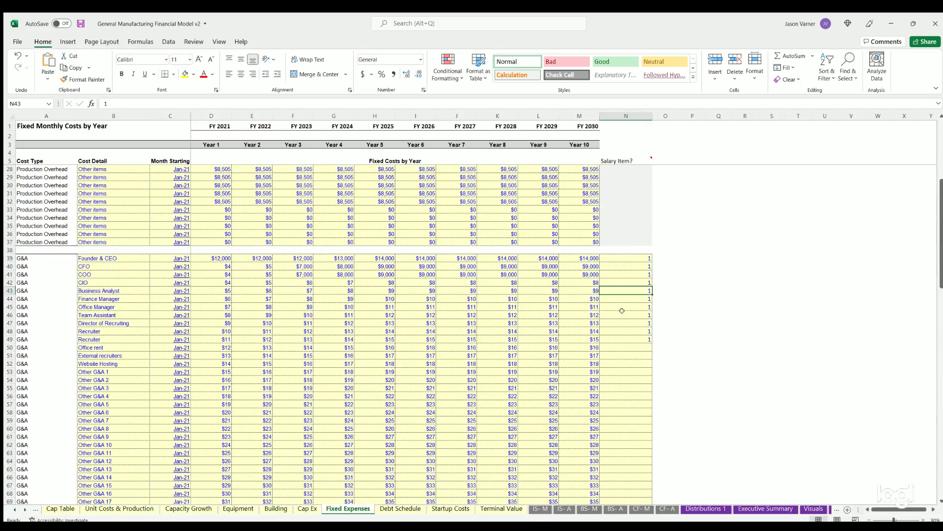
left_click(622, 311)
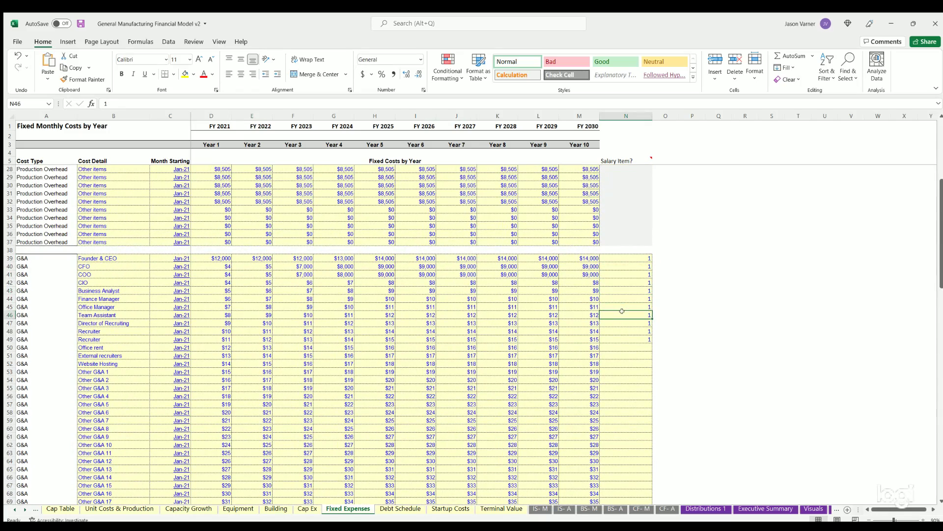
left_click(620, 259)
left_click(618, 282)
left_click_drag(212, 257, 213, 355)
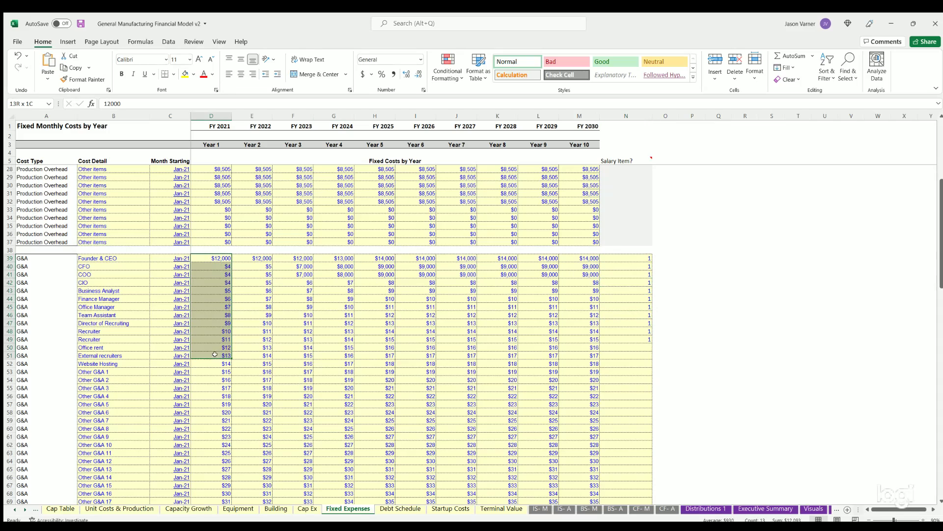
left_click(616, 315)
scroll(136, 352, "down", 20)
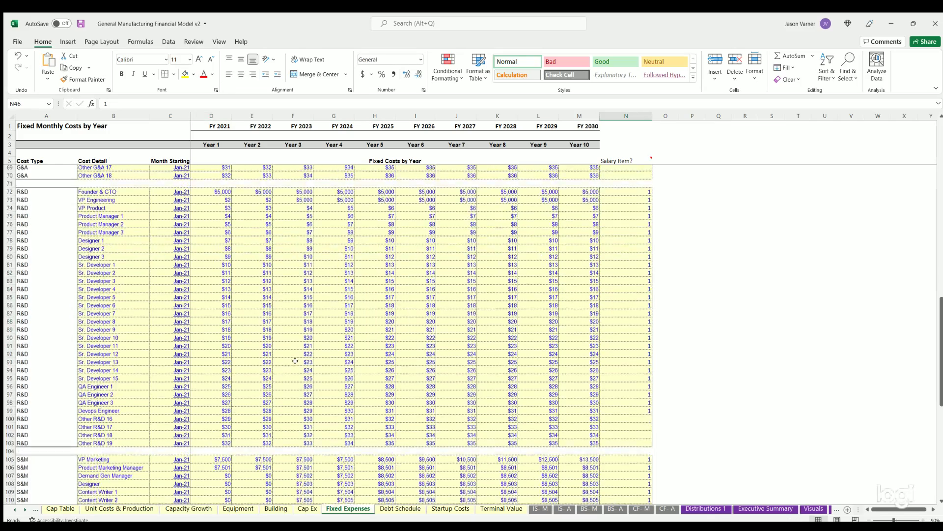
left_click_drag(133, 362, 174, 362)
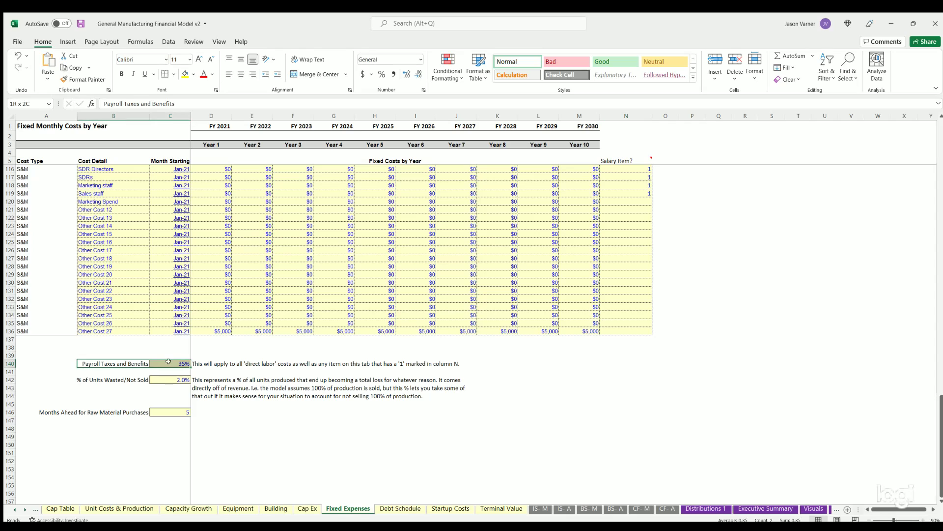
left_click(177, 361)
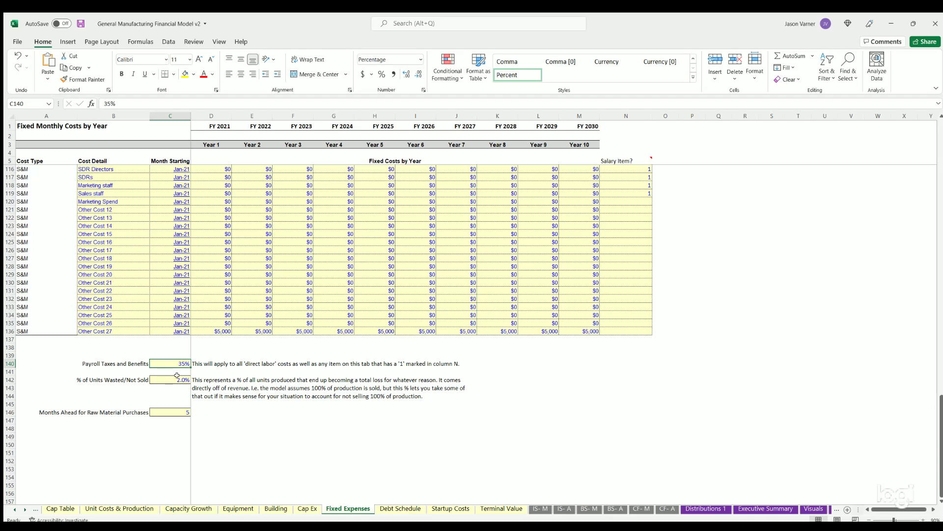
left_click(177, 375)
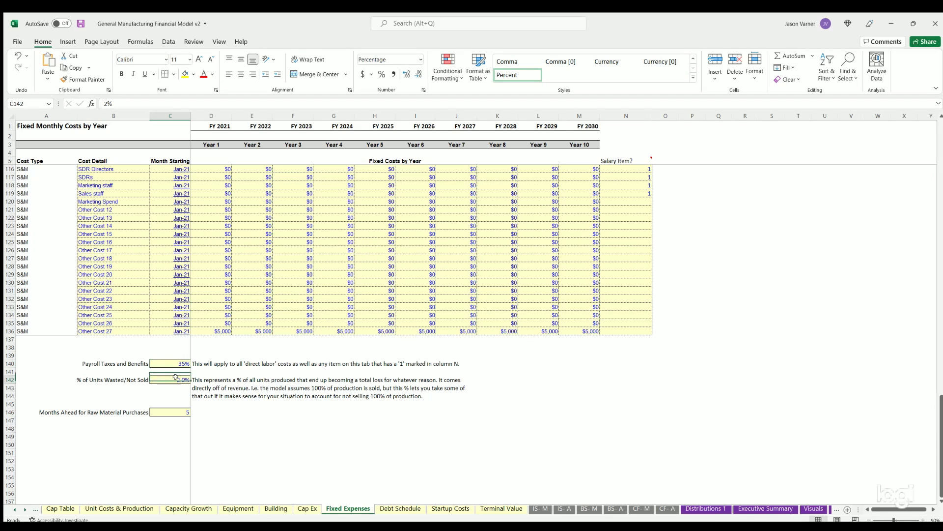
left_click(137, 377)
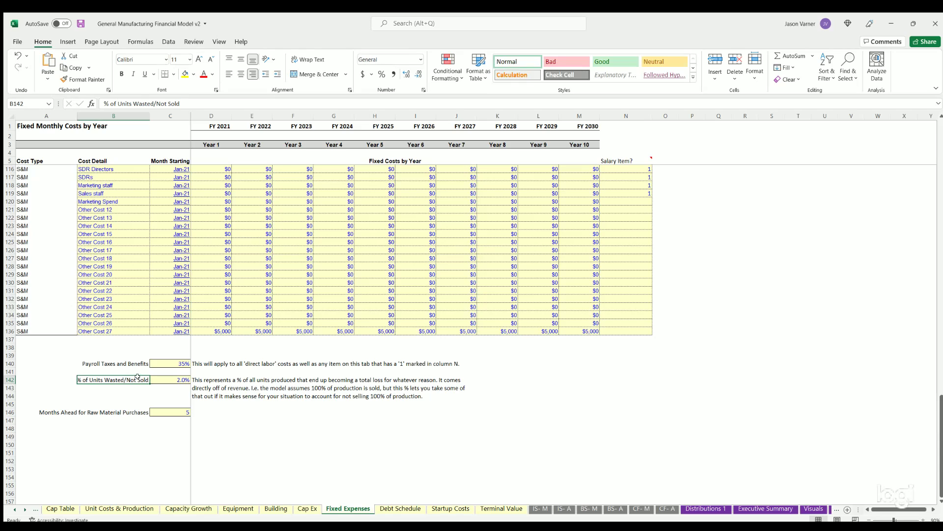
left_click(131, 412)
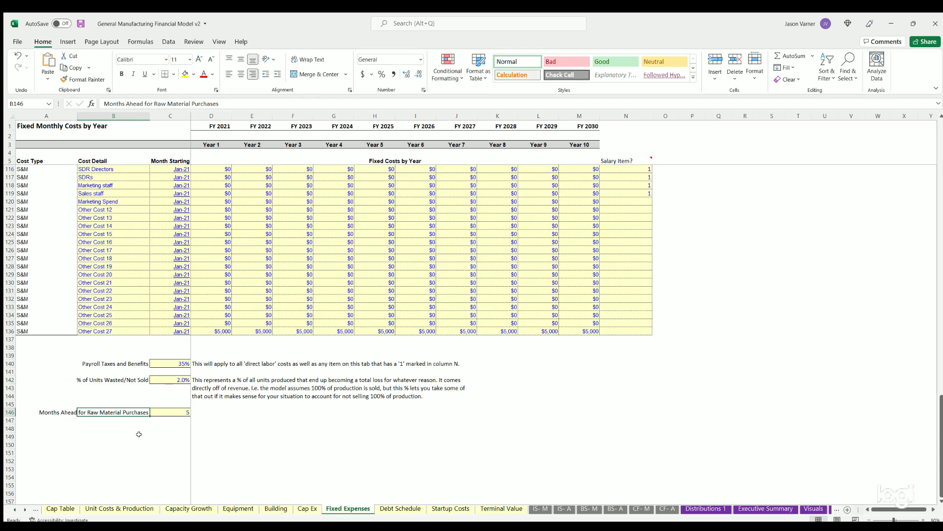
left_click(167, 412)
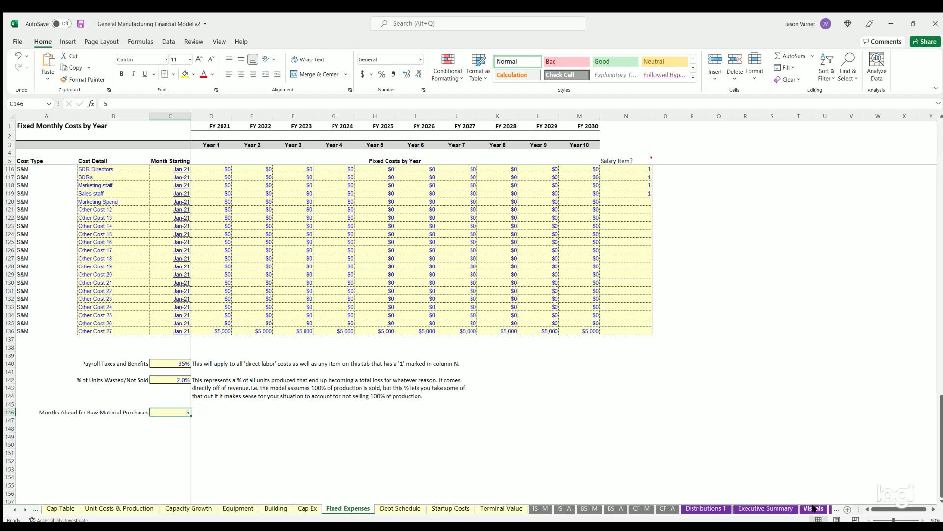
left_click(23, 511)
left_click(23, 511)
left_click(24, 510)
left_click(24, 510)
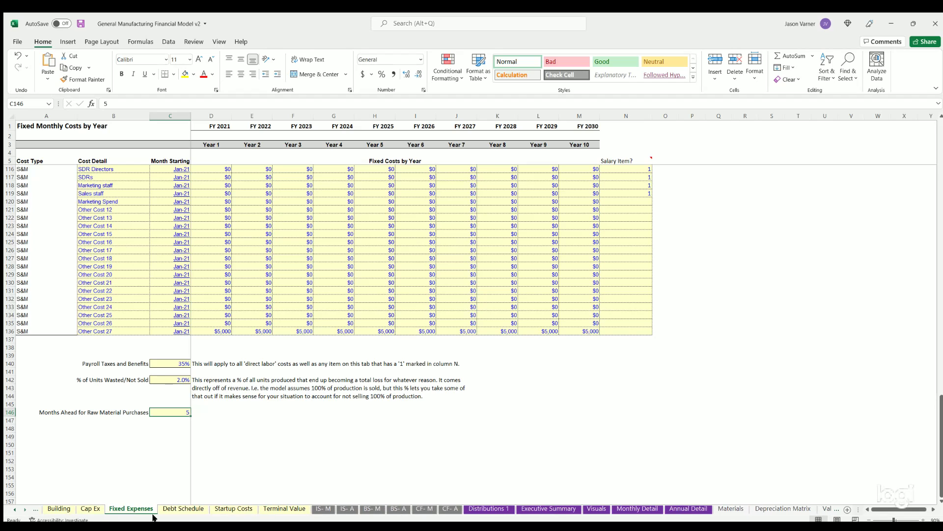
left_click(785, 509)
Step: Inspect the Jan-21 and later monthly Raw Material Purchases formulas on the Materials sheet
left_click(731, 509)
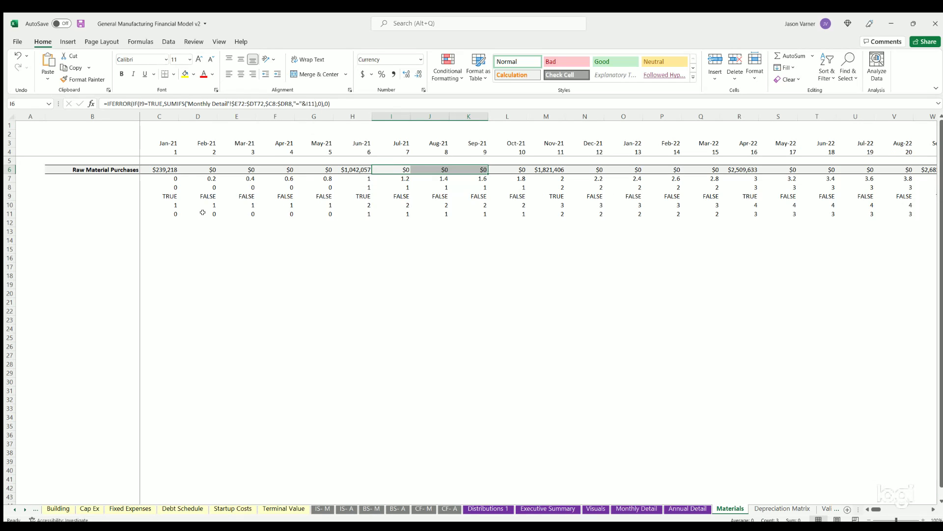
left_click(160, 167)
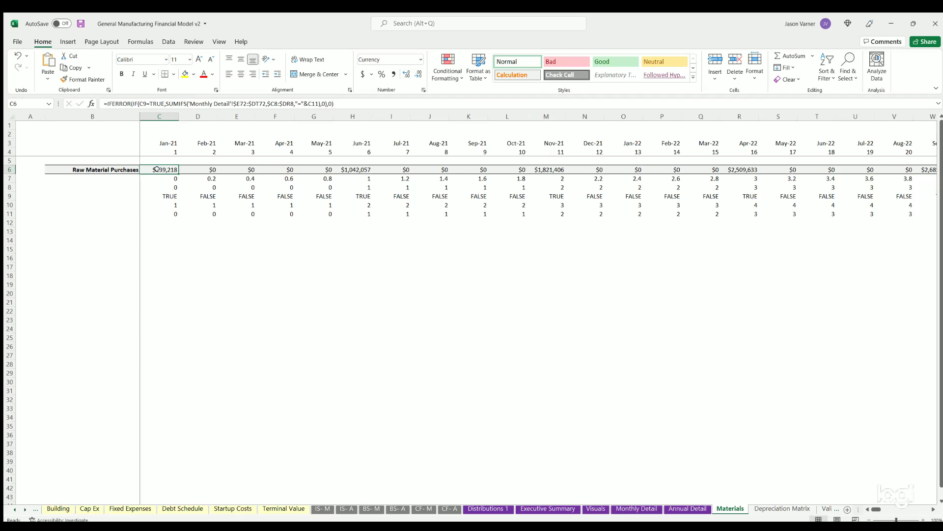
left_click_drag(280, 170, 707, 169)
left_click(412, 310)
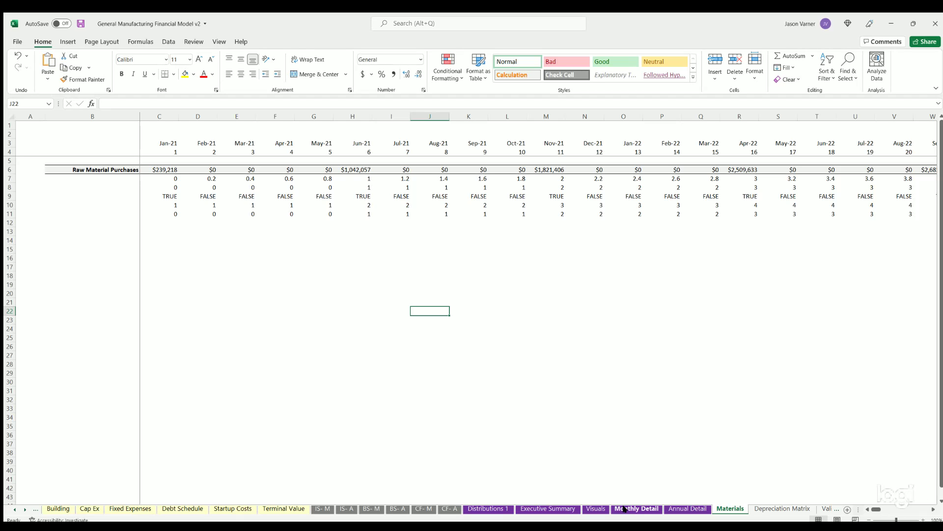
left_click(625, 509)
Step: Review the early Total Raw Material Costs months and the Mar-21 Type 1 material cost formula
scroll(346, 376, "up", 4)
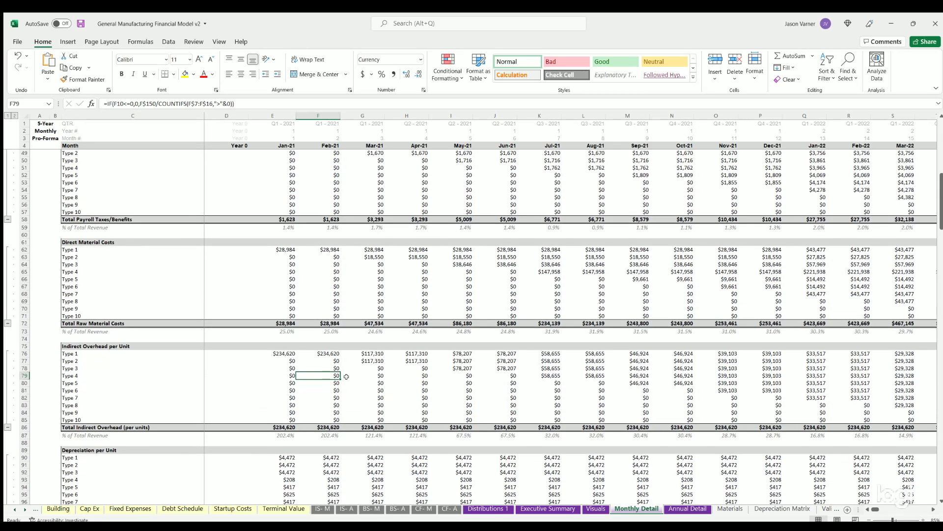
left_click_drag(279, 323, 475, 322)
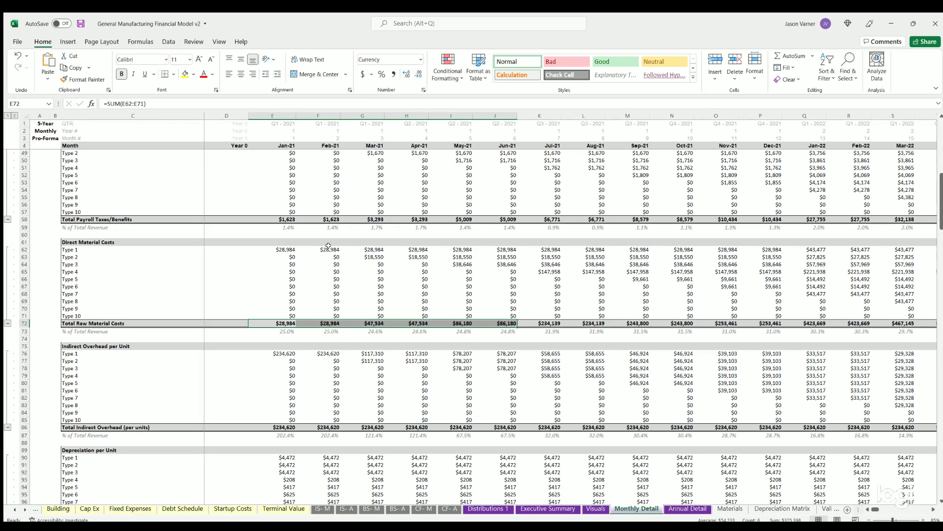
left_click(373, 250)
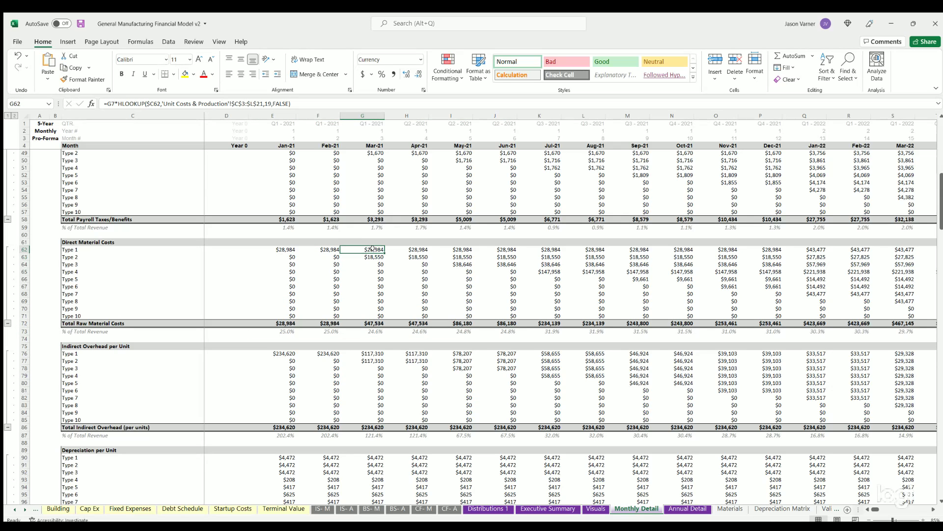
scroll(321, 360, "down", 20)
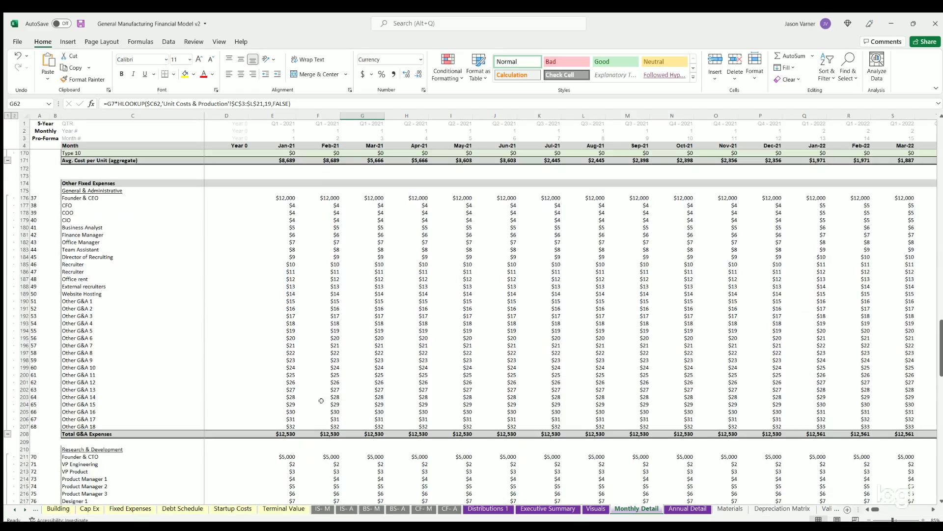
scroll(322, 401, "down", 20)
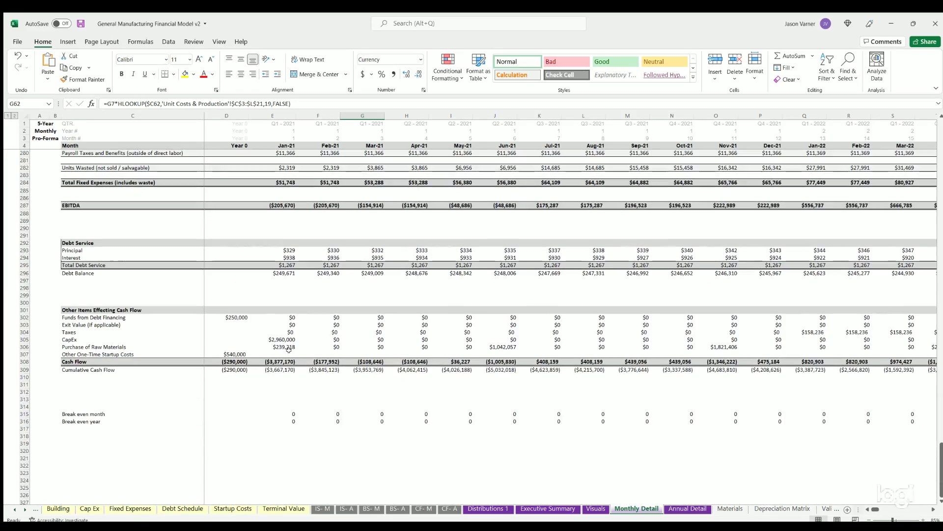
Step: Check the Purchase of Raw Materials row and monthly Cash Flow formulas, then save the workbook
left_click_drag(156, 346, 732, 346)
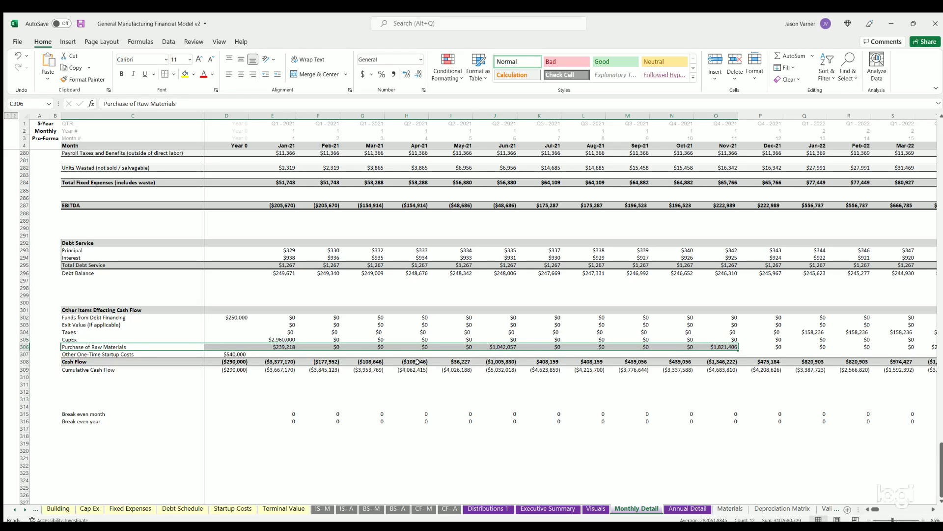
left_click(417, 362)
left_click(459, 360)
left_click(479, 362)
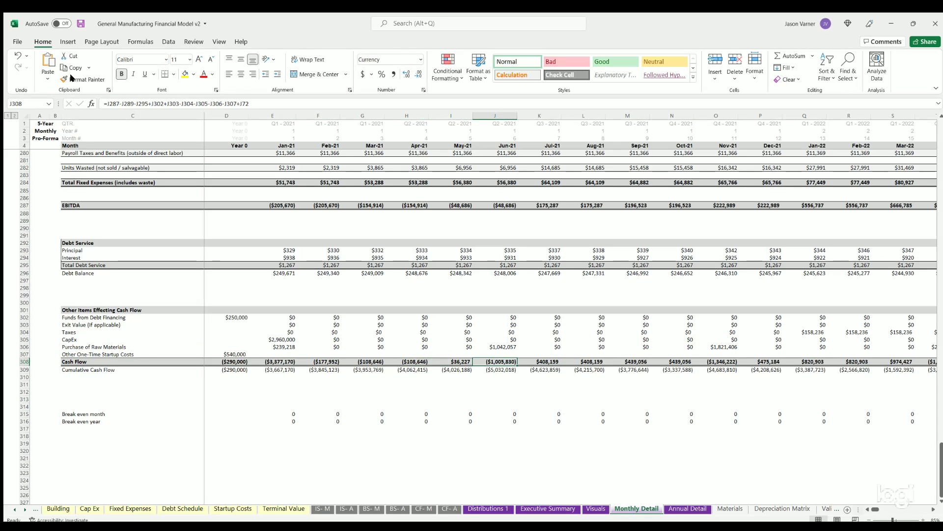
left_click(81, 24)
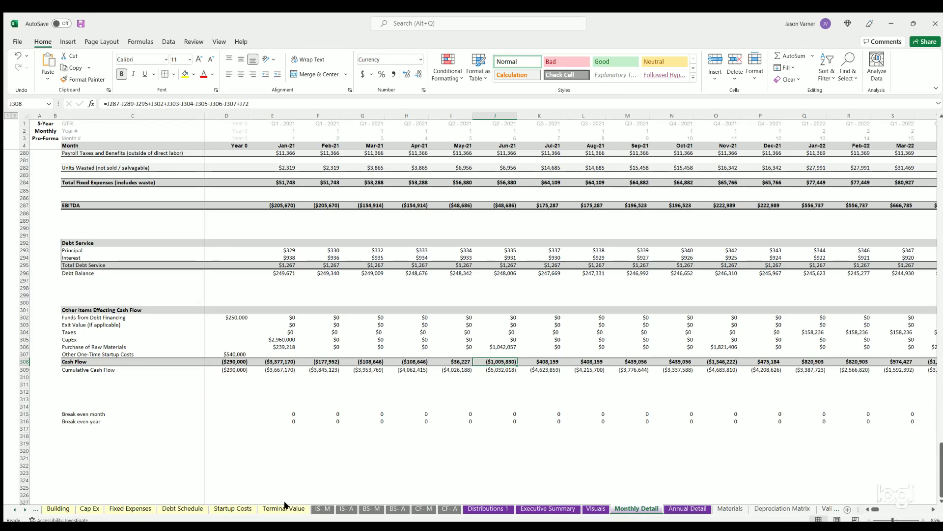
left_click(58, 508)
Step: Flip through the Cap Ex and Fixed Expenses sheets to the Debt Schedule
left_click(89, 508)
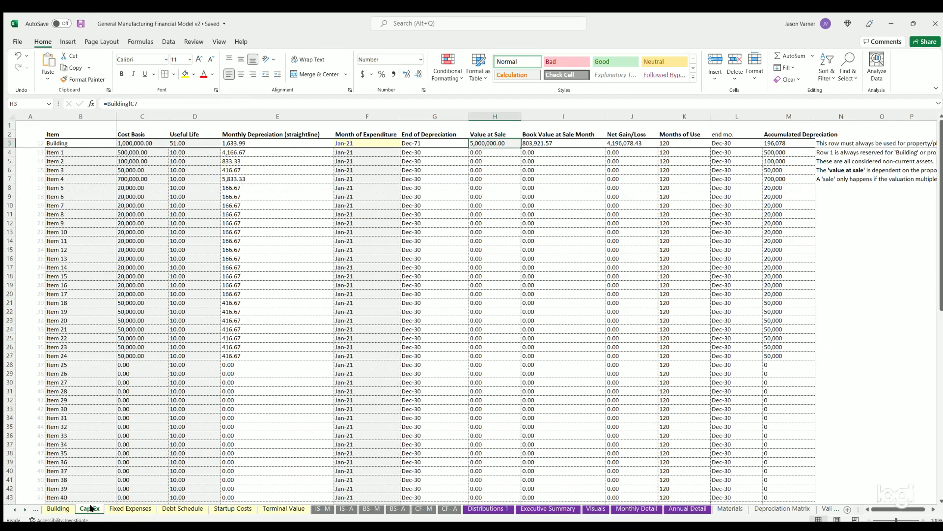
left_click(130, 508)
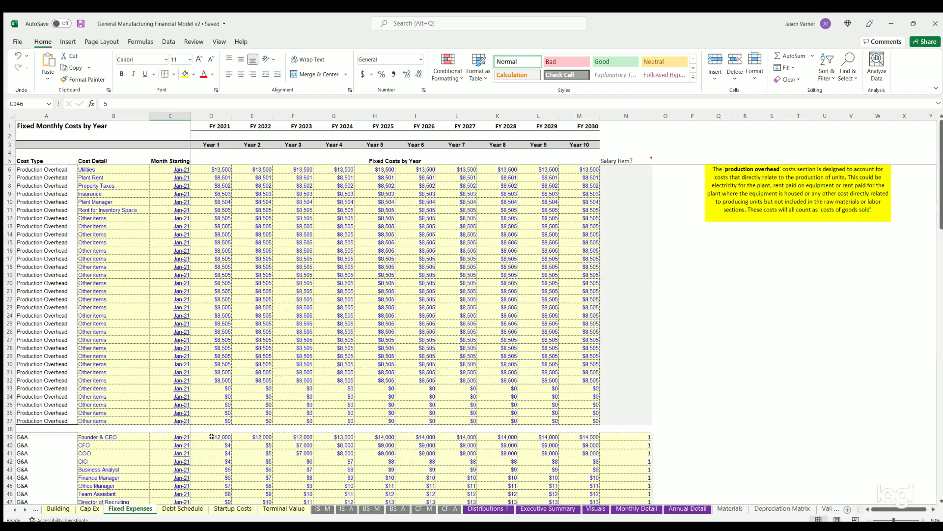
left_click(183, 508)
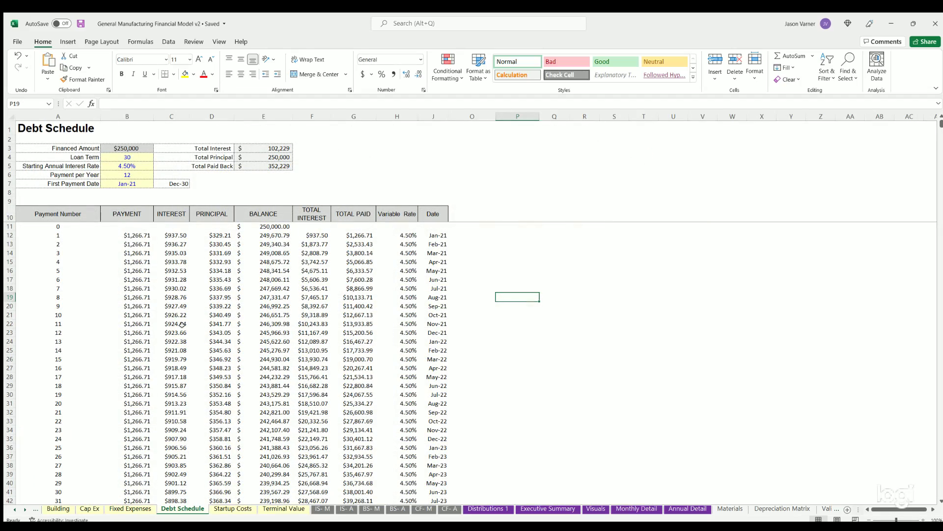
Step: Review the startup cost items and amounts in B5:C20 on the Startup Costs sheet
left_click(232, 508)
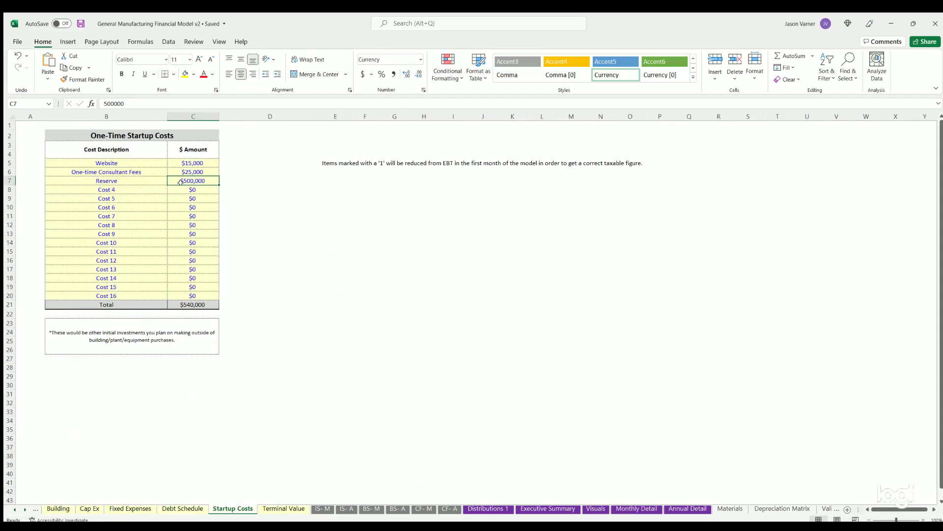
left_click_drag(124, 160, 201, 295)
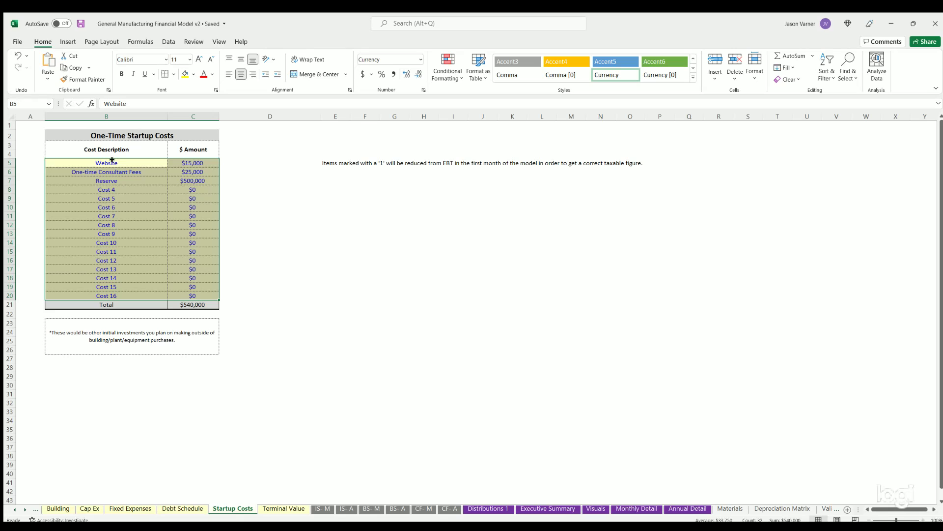
left_click_drag(112, 159, 194, 296)
left_click(193, 234)
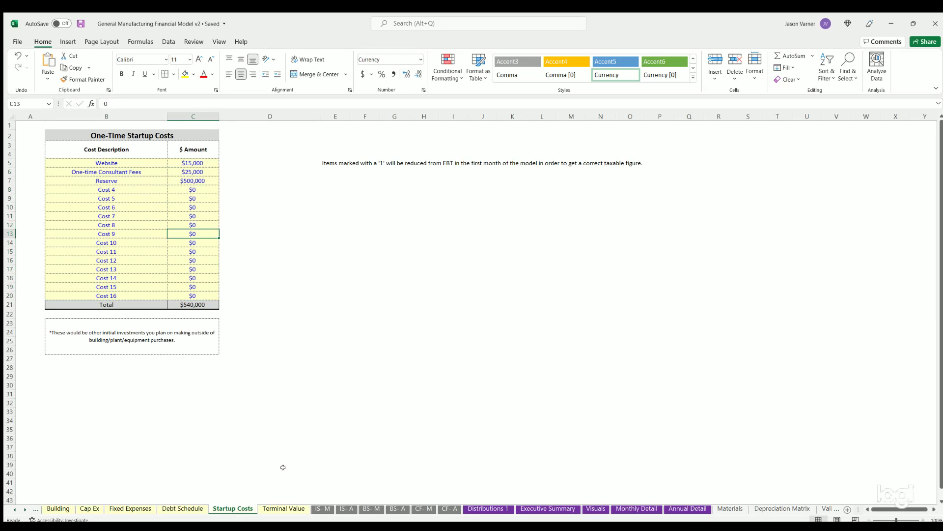
left_click(284, 509)
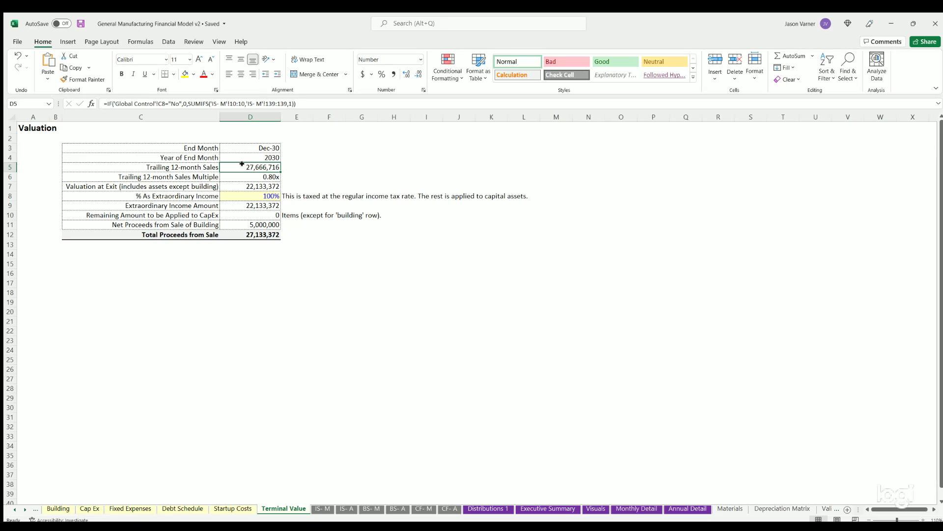
Step: Inspect the Trailing 12-month Sales multiple, % As Extraordinary Income, and Cap Ex monthly depreciation figures
left_click_drag(216, 167, 208, 185)
left_click(255, 176)
left_click(254, 195)
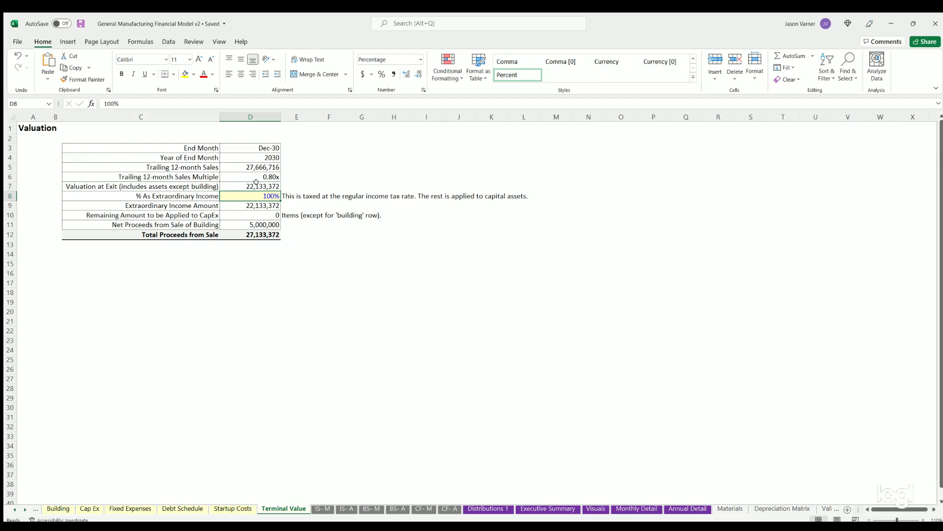
left_click(90, 510)
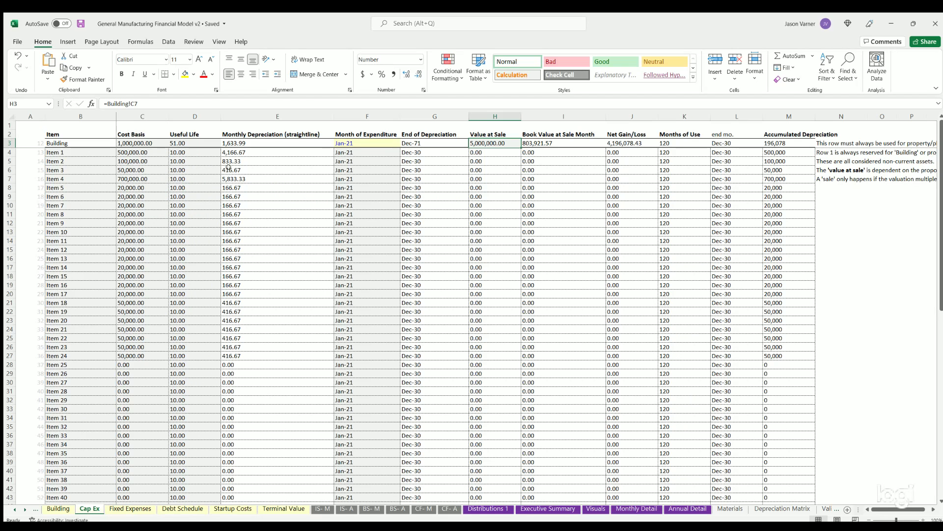
left_click_drag(254, 152, 256, 388)
scroll(560, 295, "down", 15)
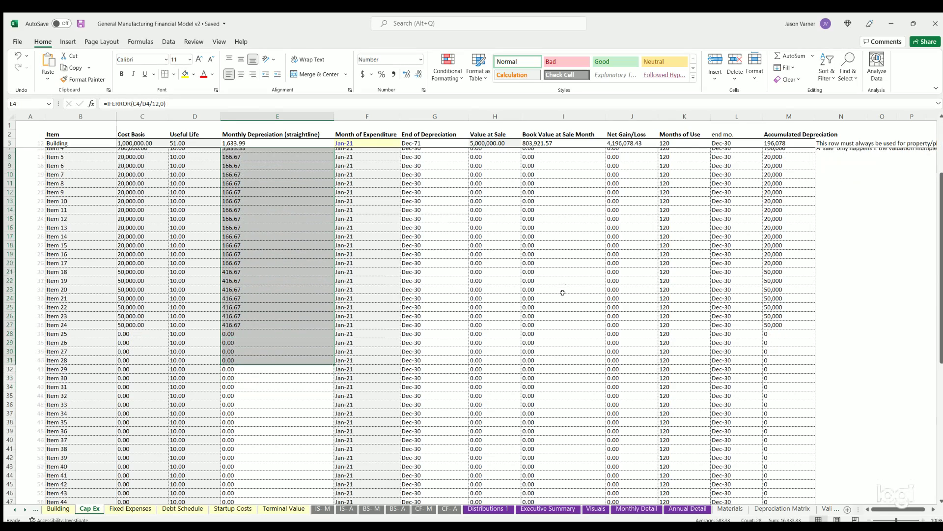
scroll(562, 365, "up", 15)
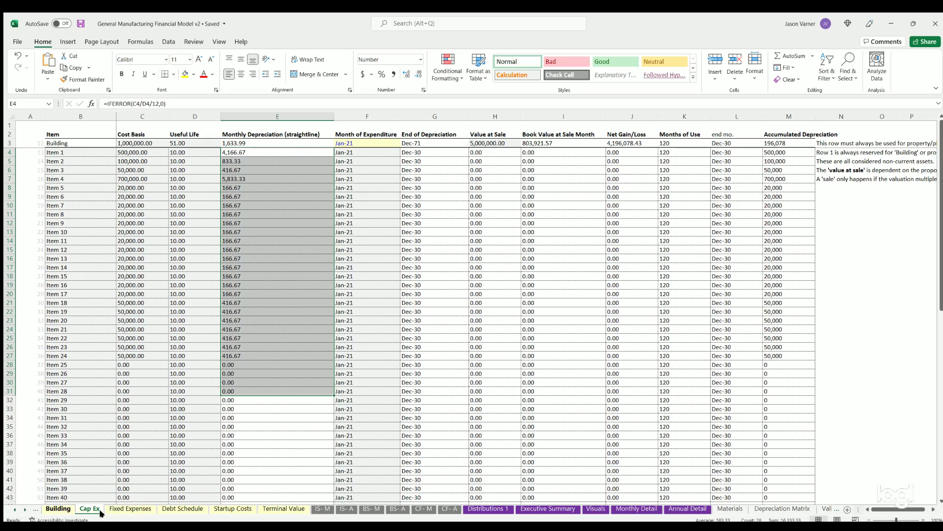
Step: Set % As Extraordinary Income on the Terminal Value sheet to 95%
left_click(130, 511)
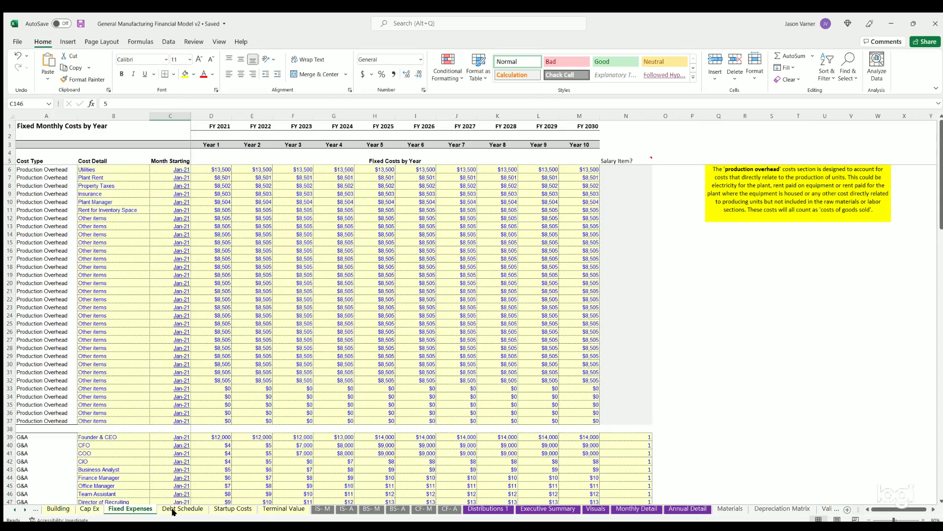
left_click(173, 511)
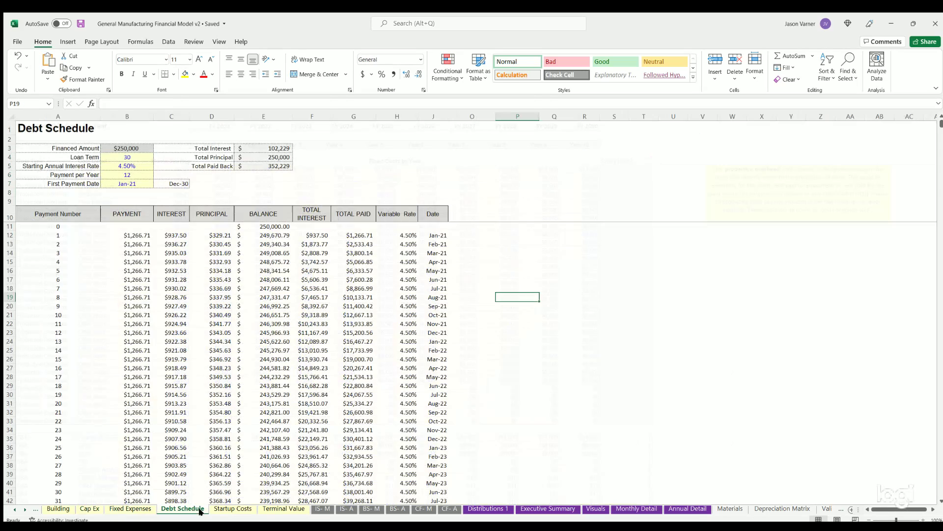
left_click(235, 511)
left_click(290, 511)
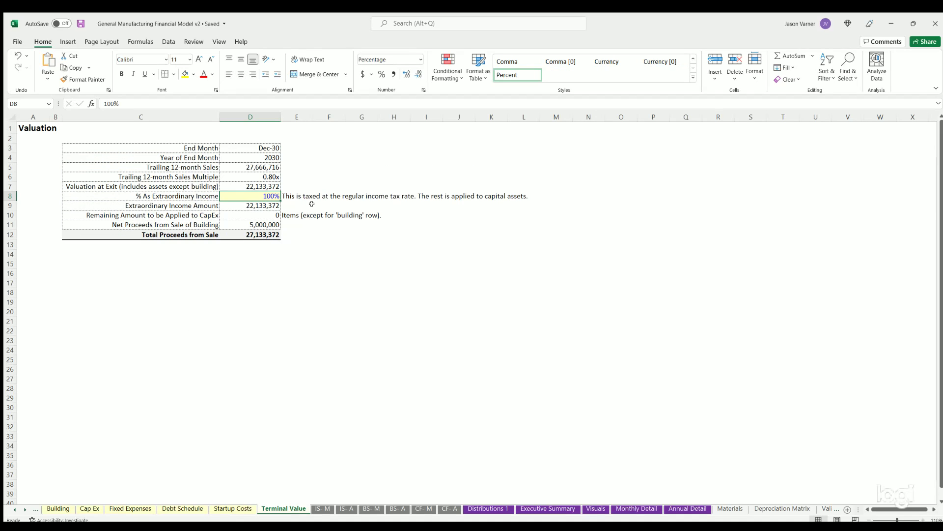
type("95")
key("Return")
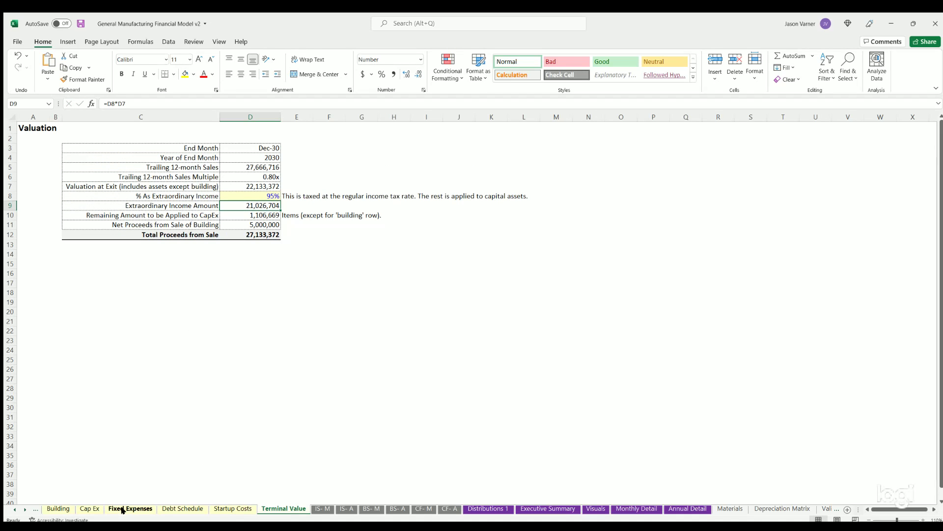
Step: Check Item 1's Value at Sale formula in H4 on Cap Ex, now 1,106,668.62
left_click(90, 508)
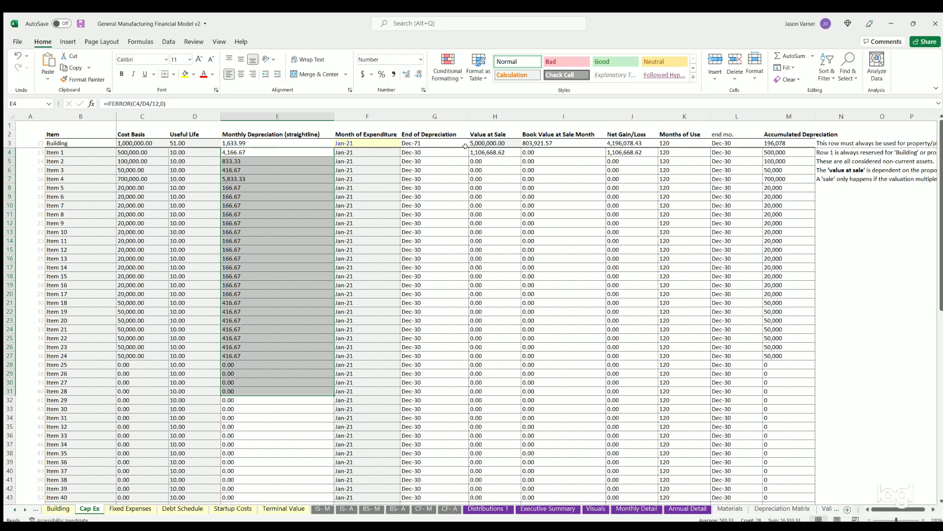
left_click(491, 150)
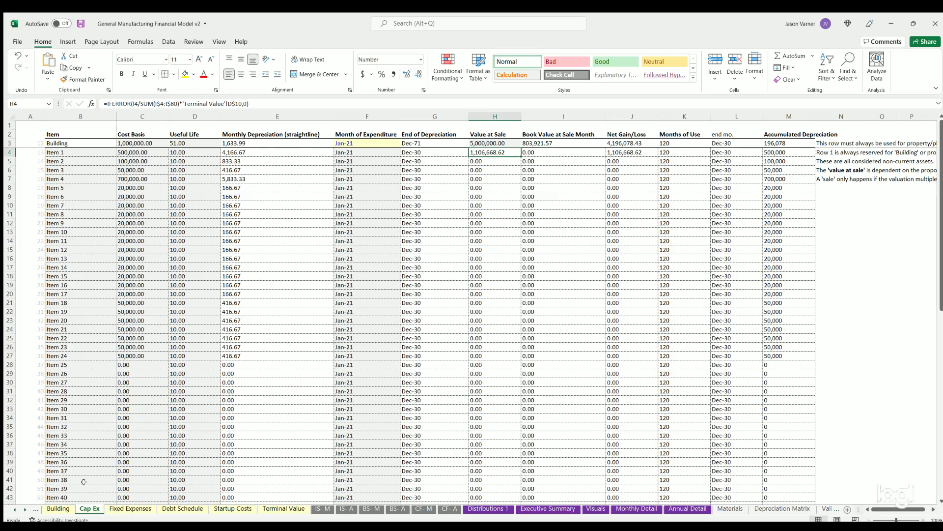
left_click(15, 510)
left_click(15, 509)
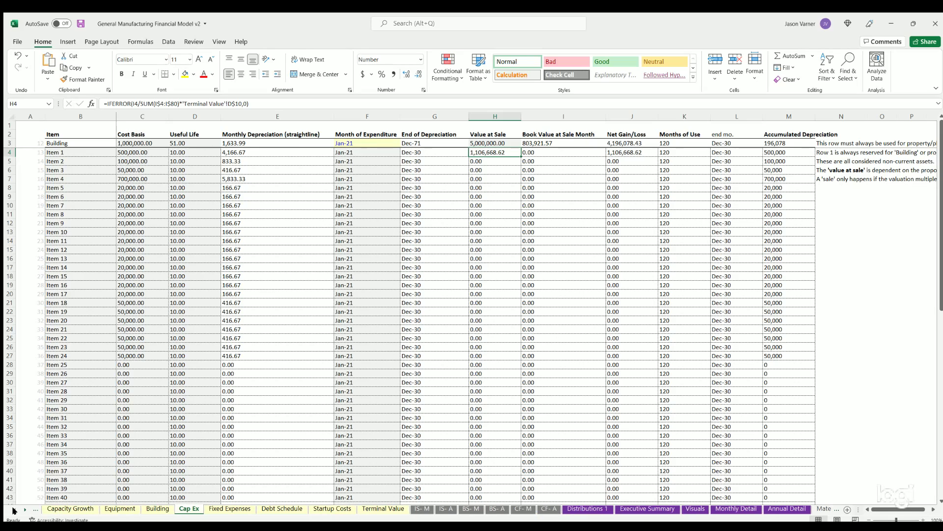
Step: Set Item 1's month in service on the Equipment sheet to 2/1/2021
left_click(14, 510)
left_click(137, 510)
left_click(199, 509)
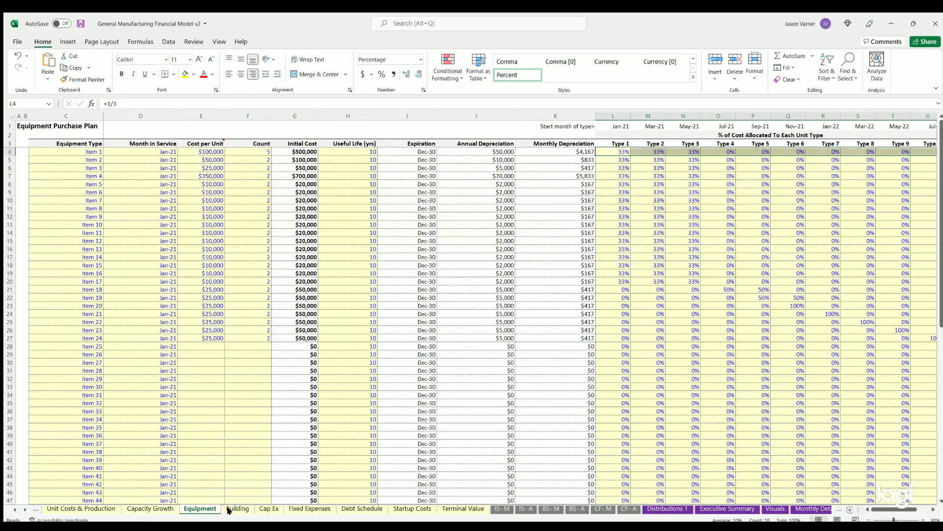
left_click(172, 152)
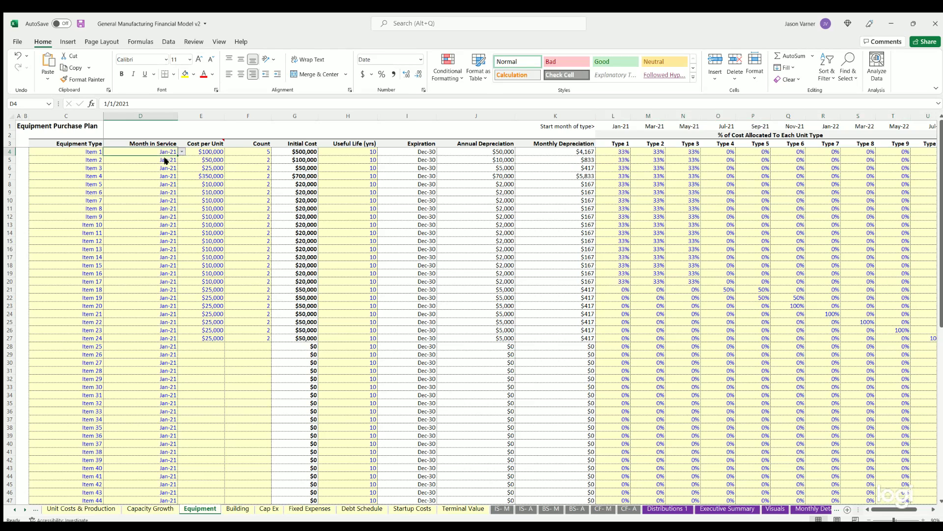
type("2/1/2021")
key("Return")
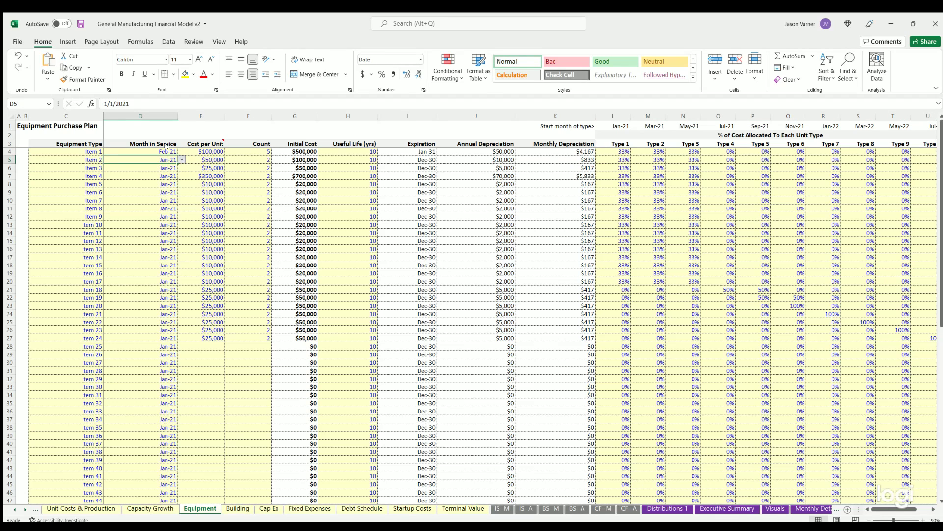
Step: Fill Feb-21 down the month in service column for every equipment item
left_click(167, 152)
left_click_drag(178, 156, 177, 502)
scroll(131, 180, "up", 10)
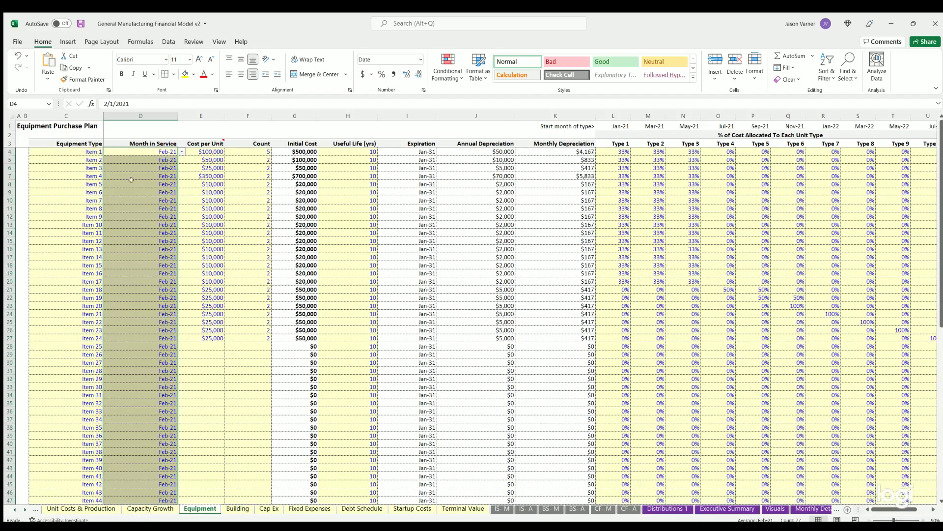
left_click(153, 167)
left_click(145, 148)
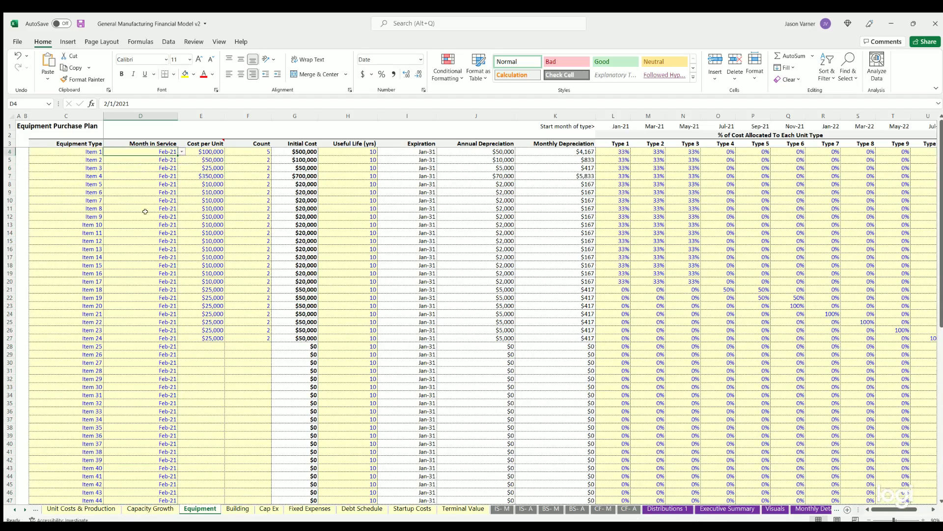
key("Down")
key("Down")
key("Down")
key("Down")
key("Down")
key("Down")
key("Down")
key("Down")
key("Down")
key("Down")
key("Down")
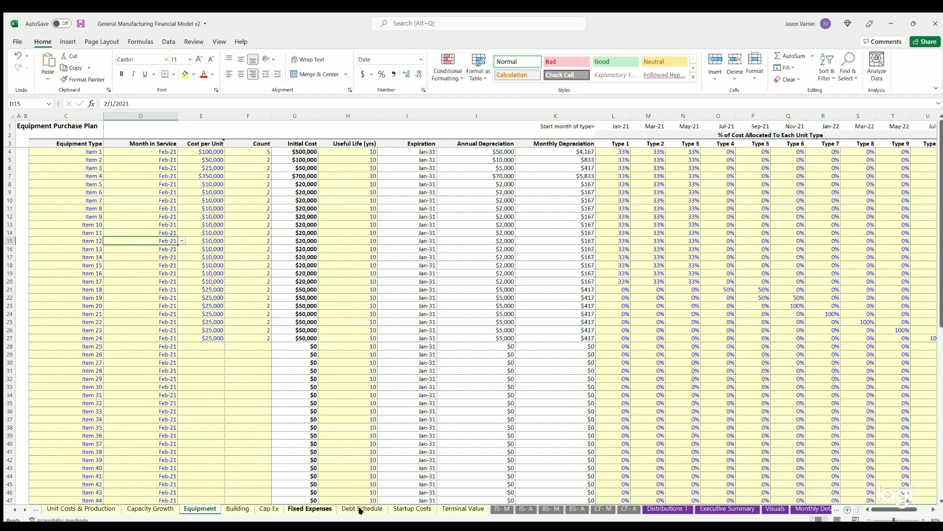
left_click(265, 509)
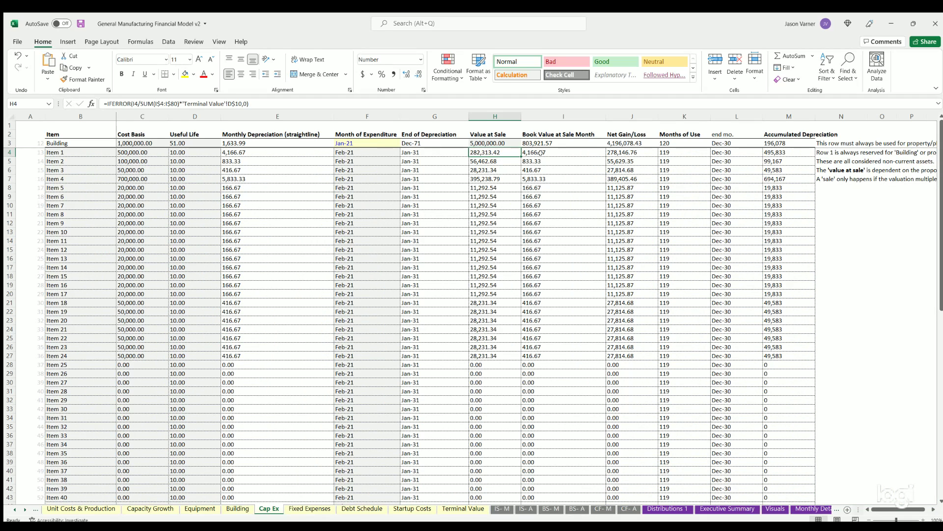
Step: Review Cap Ex Book Value at Sale Month, Net Gain/Loss and Value at Sale formulas for Items 1-18
left_click_drag(542, 152, 557, 347)
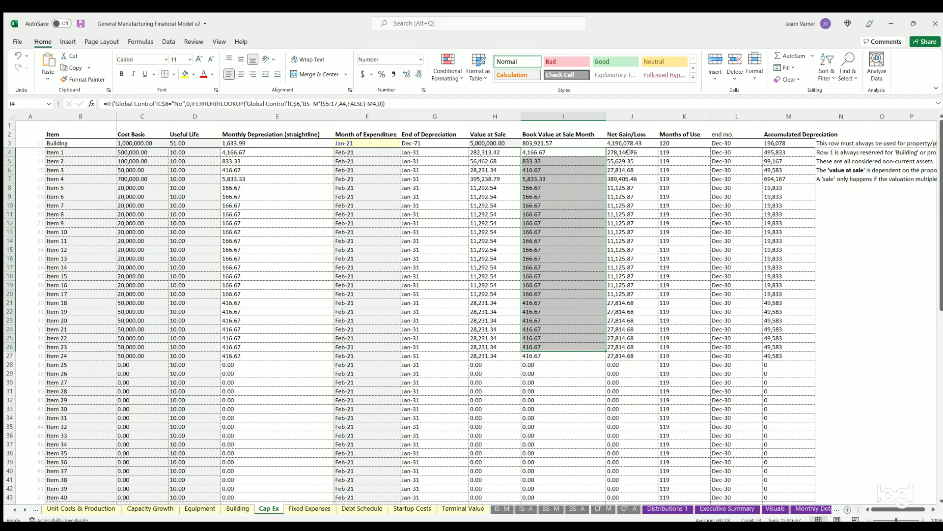
left_click_drag(629, 152, 631, 311)
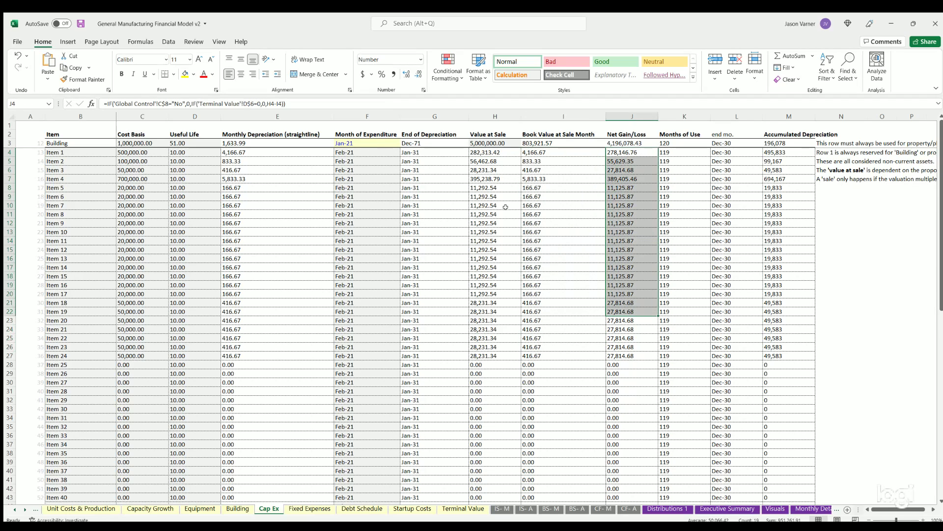
left_click(485, 148)
key("Down")
key("Down")
key("Down")
key("Down")
key("Down")
key("Down")
key("Down")
key("Down")
key("Down")
key("Down")
key("Down")
key("Down")
key("Down")
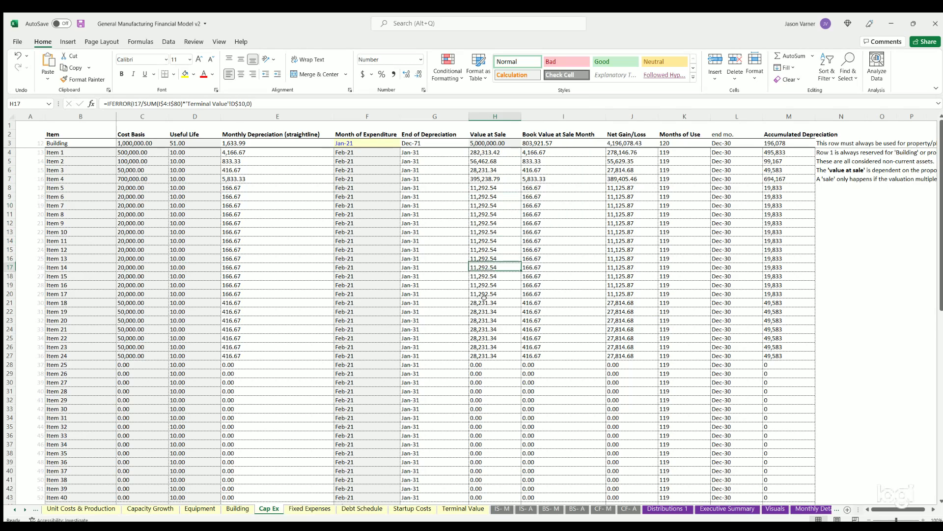
left_click(485, 303)
Step: Compare Terminal Value's Remaining Amount to be Applied to CapEx with the Cap Ex Value at Sale total and Building row
left_click(448, 508)
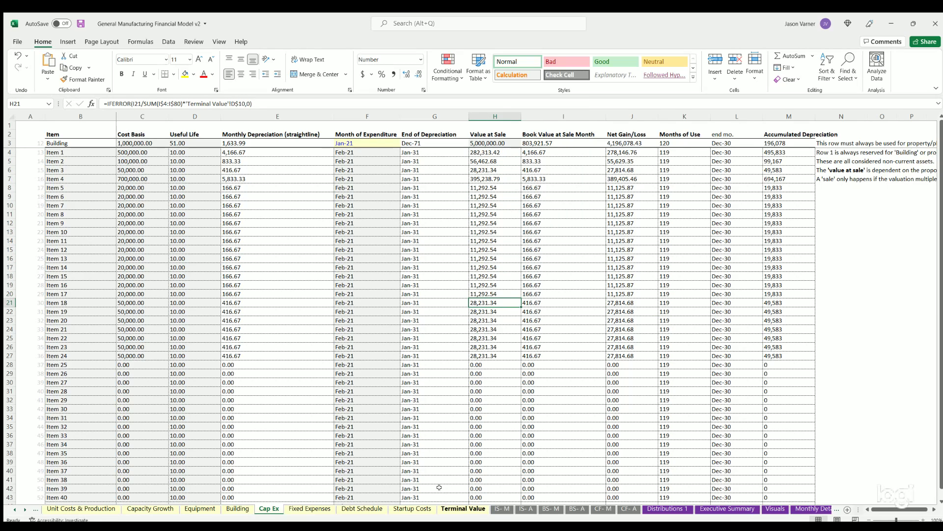
left_click(259, 215)
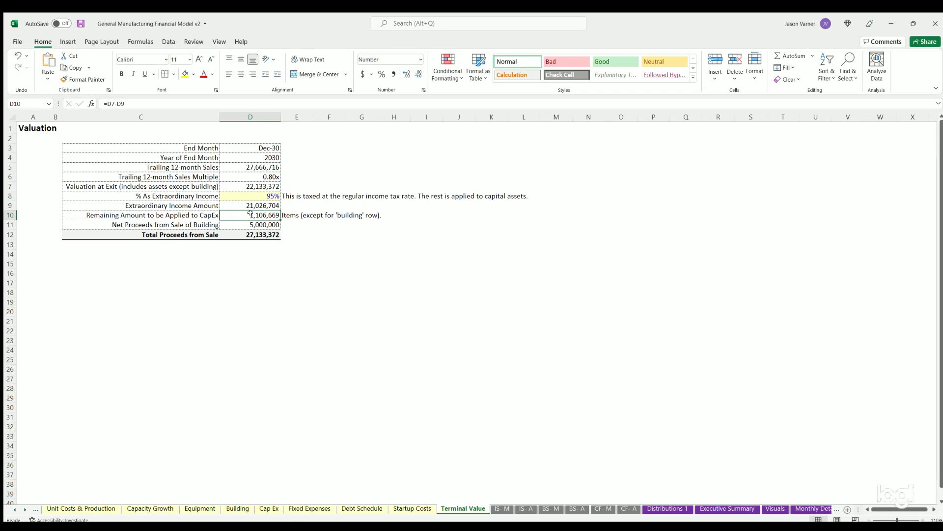
left_click(268, 508)
left_click_drag(494, 152, 490, 384)
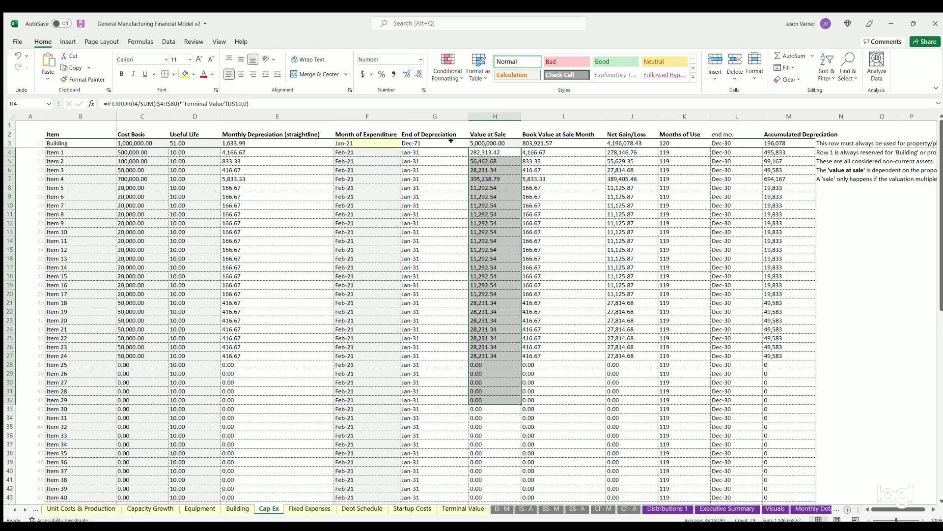
left_click_drag(489, 143, 275, 143)
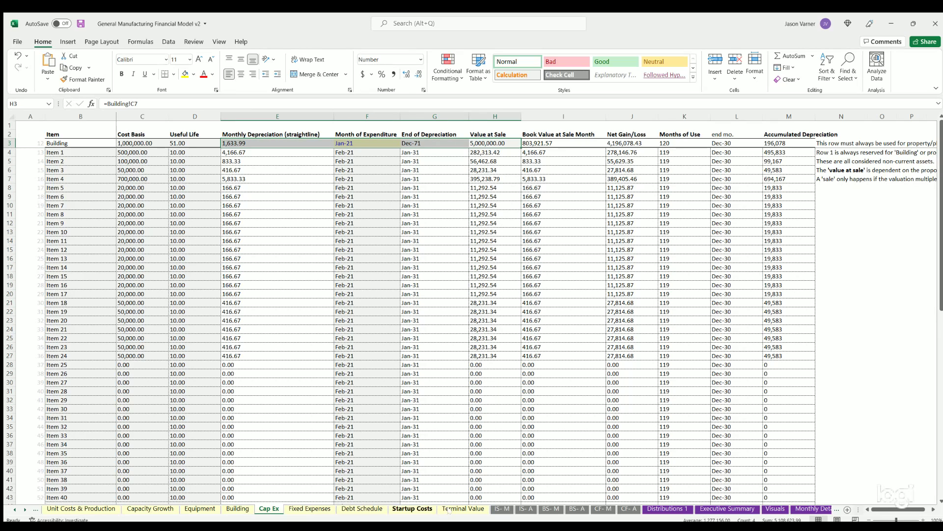
Step: Inspect the Net Proceeds from Sale of Building and Total Proceeds from Sale formulas
left_click(463, 508)
left_click(263, 224)
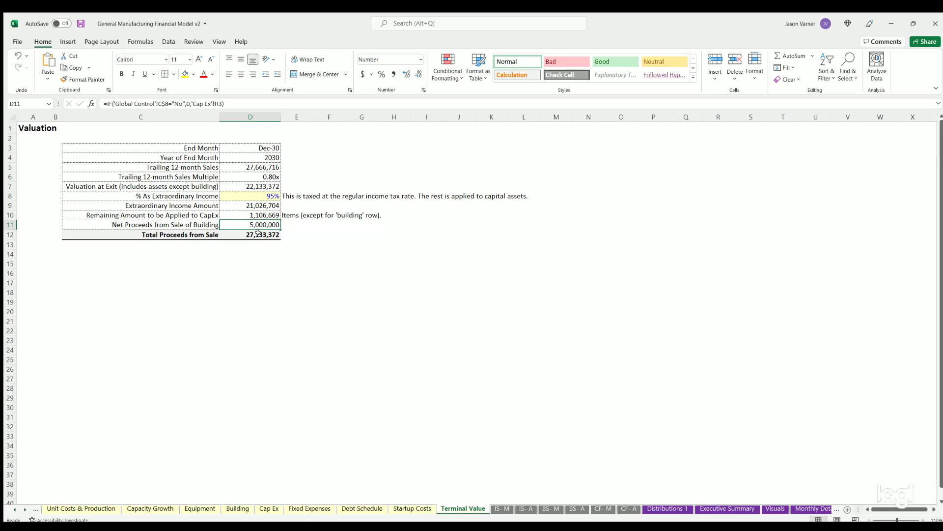
left_click(258, 233)
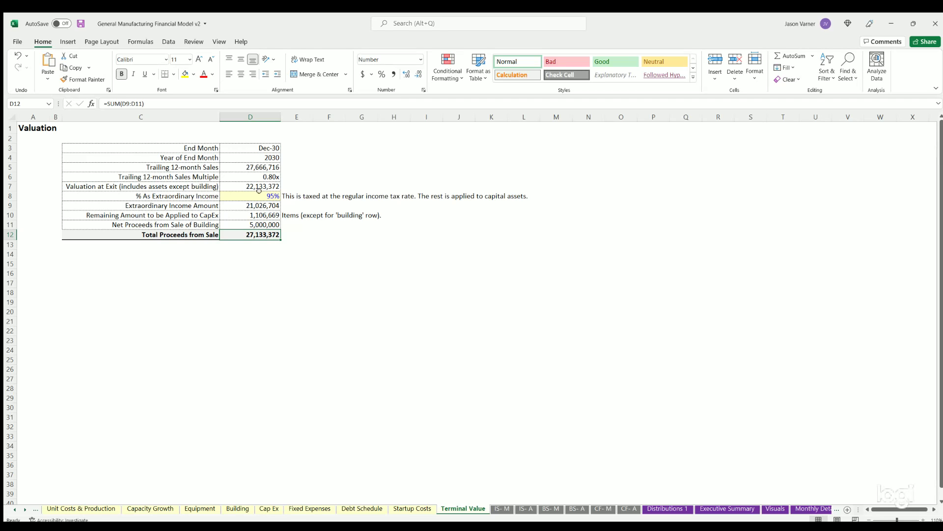
left_click(502, 509)
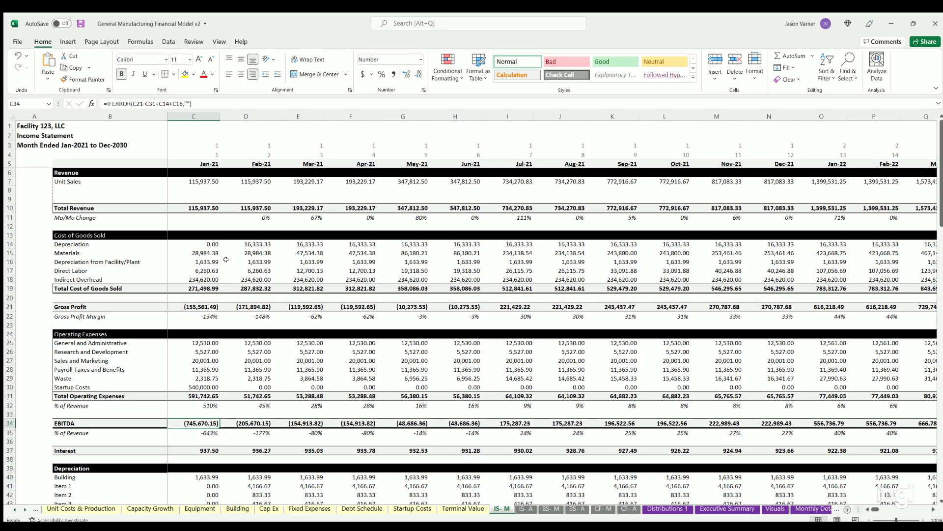
left_click(217, 261)
left_click(254, 261)
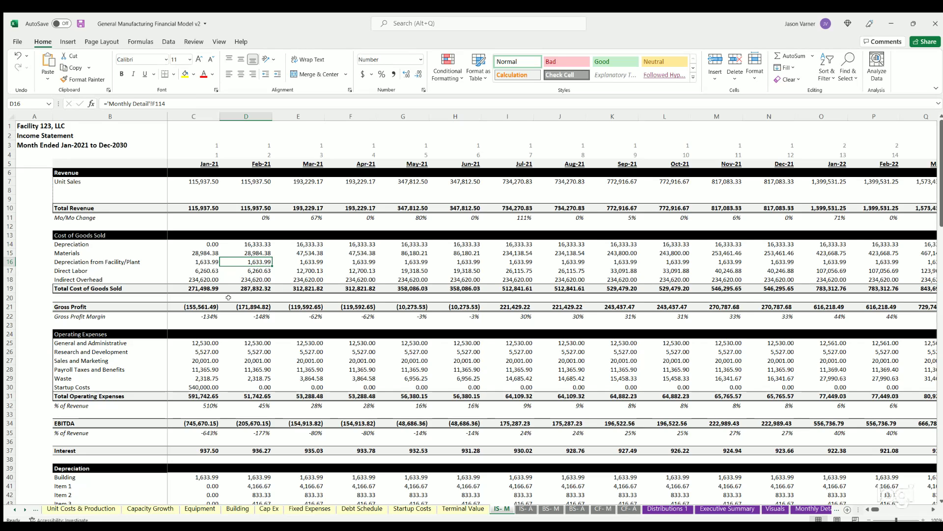
left_click_drag(195, 421, 312, 424)
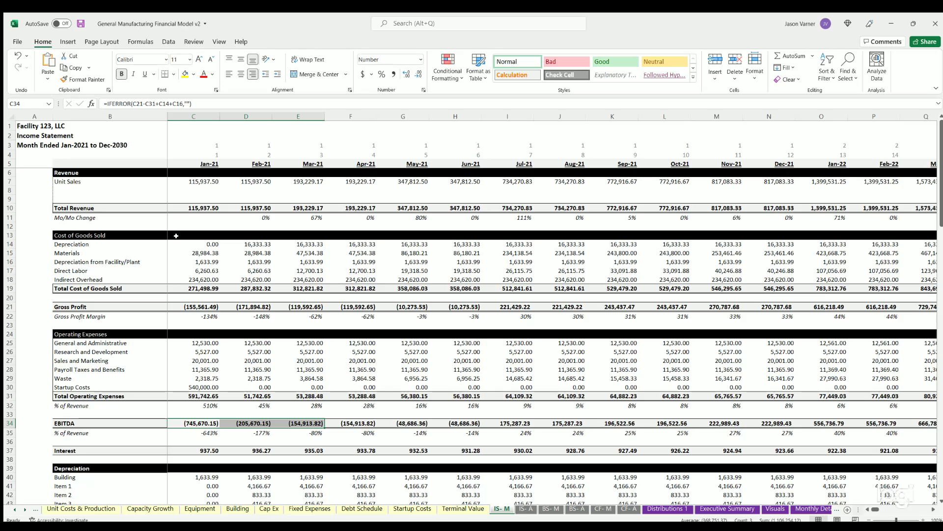
left_click(105, 263)
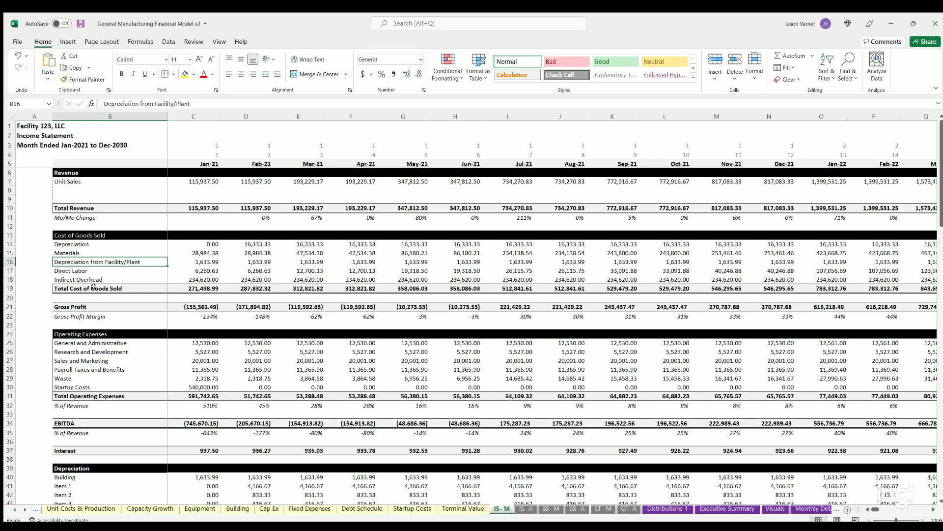
left_click_drag(94, 287, 272, 287)
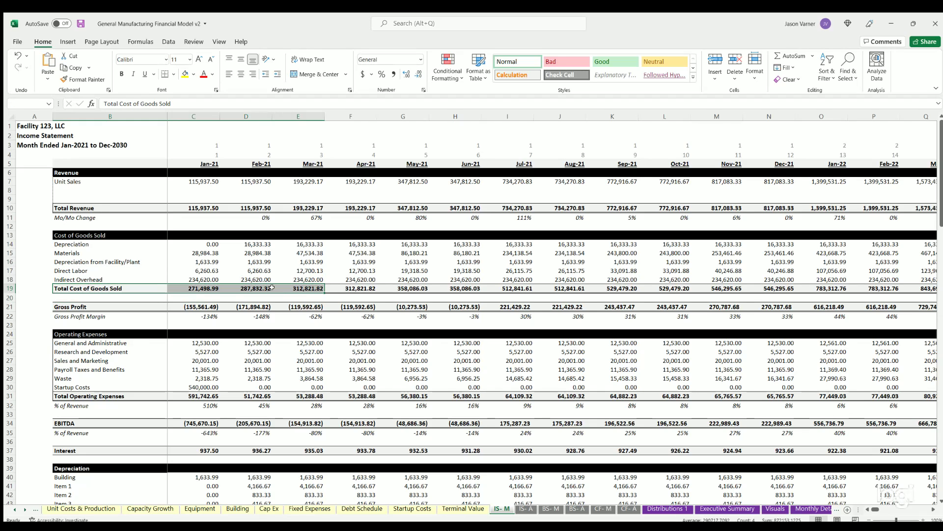
left_click_drag(107, 302, 289, 301)
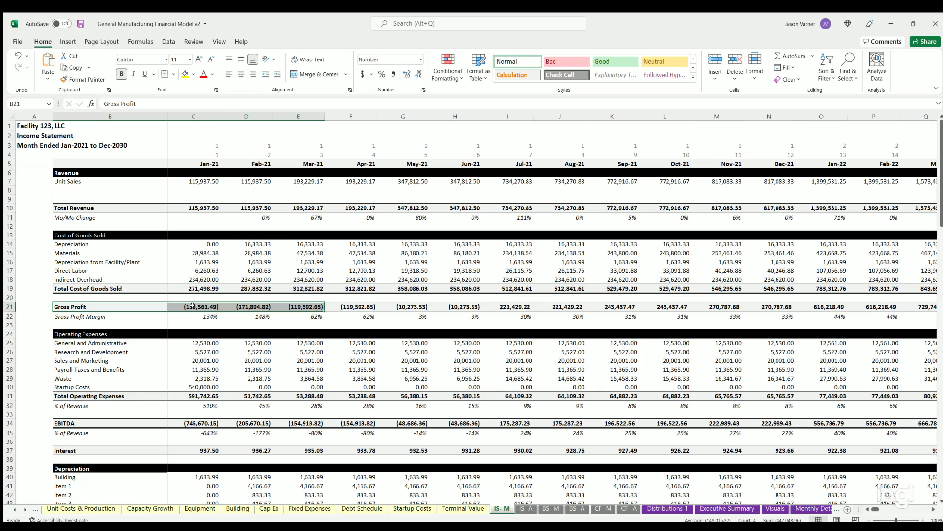
scroll(199, 305, "down", 4)
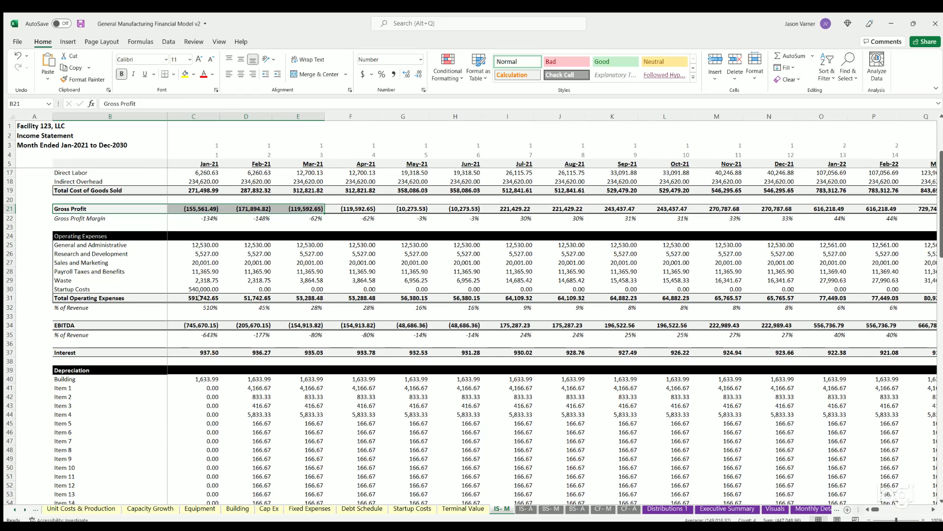
left_click(197, 324)
left_click_drag(281, 323, 285, 324)
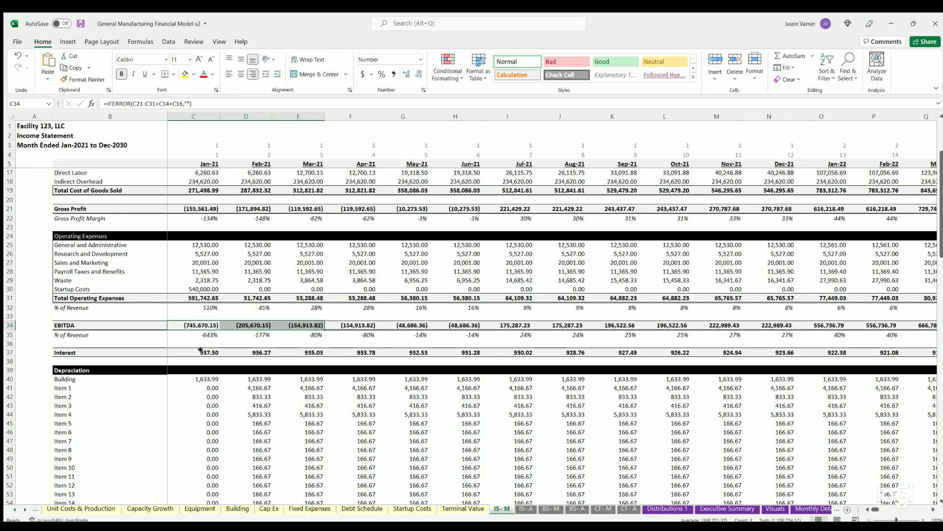
left_click(200, 352)
scroll(195, 319, "down", 20)
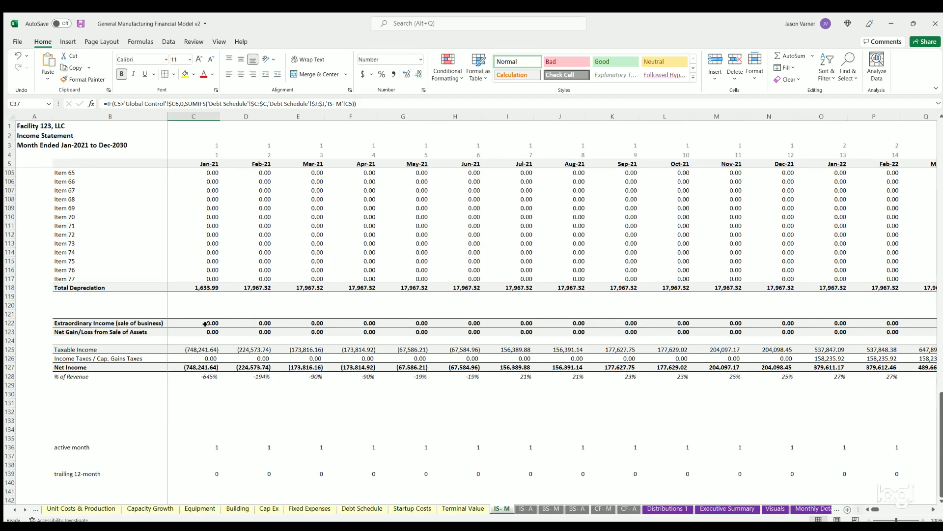
left_click_drag(205, 324, 206, 328)
left_click(209, 331)
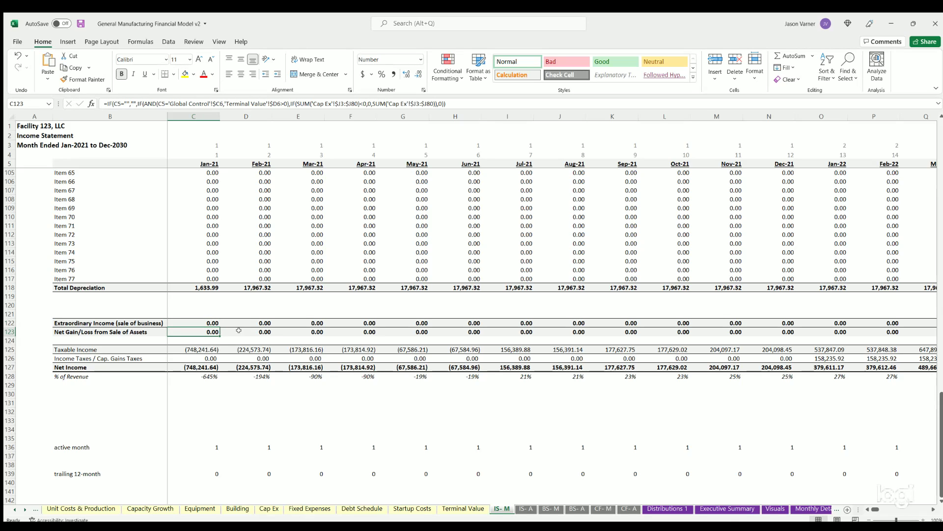
left_click(239, 331)
left_click_drag(195, 349, 310, 349)
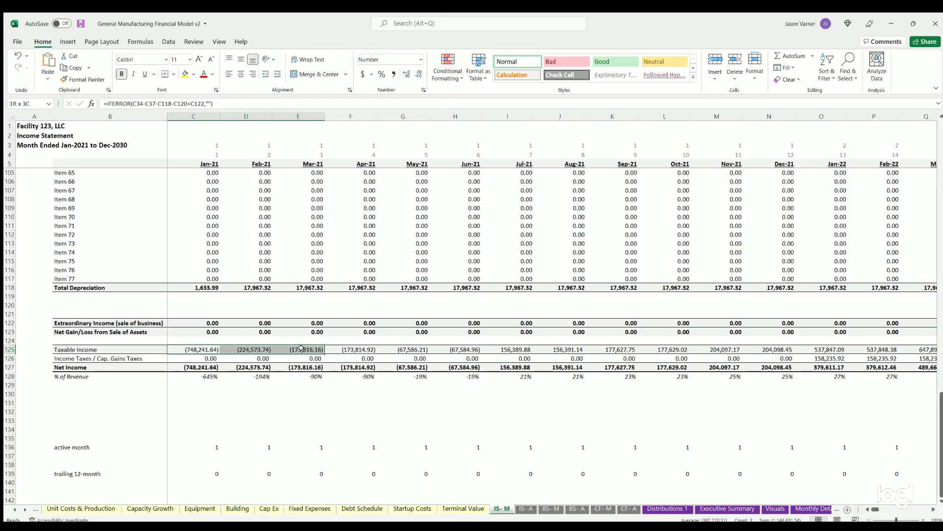
left_click_drag(197, 357, 469, 359)
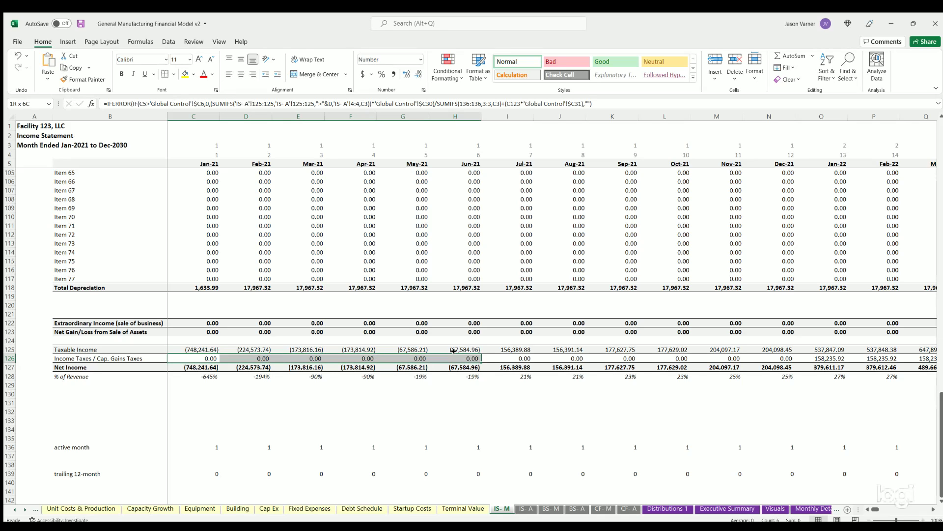
left_click(185, 366)
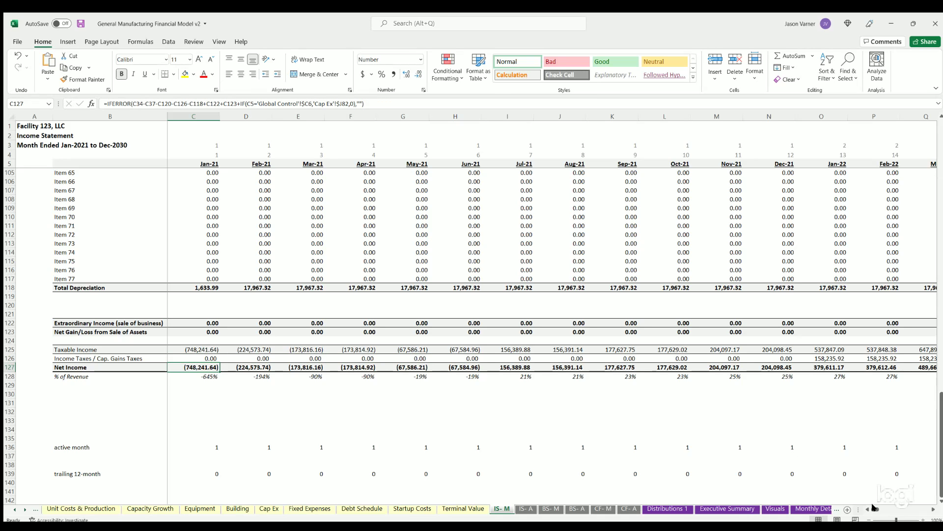
left_click_drag(875, 509, 931, 510)
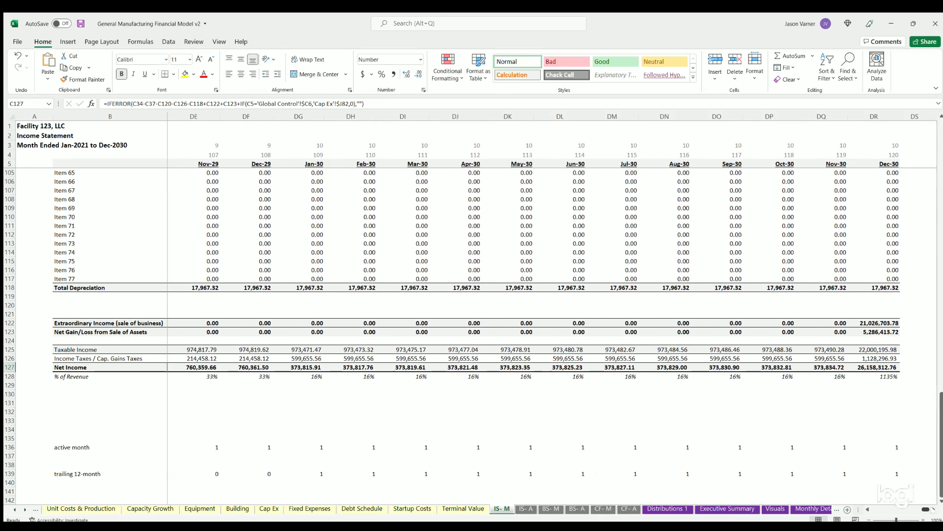
left_click(869, 326)
key("Down")
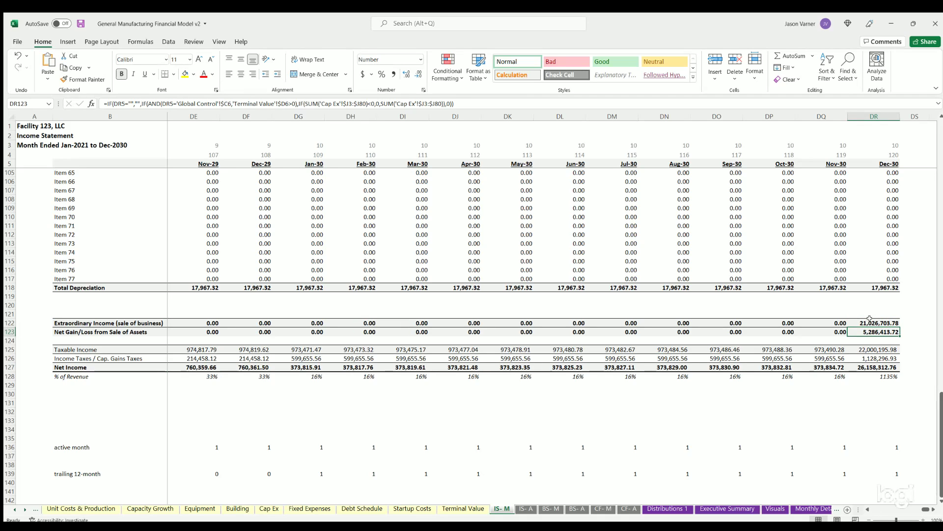
key("Up")
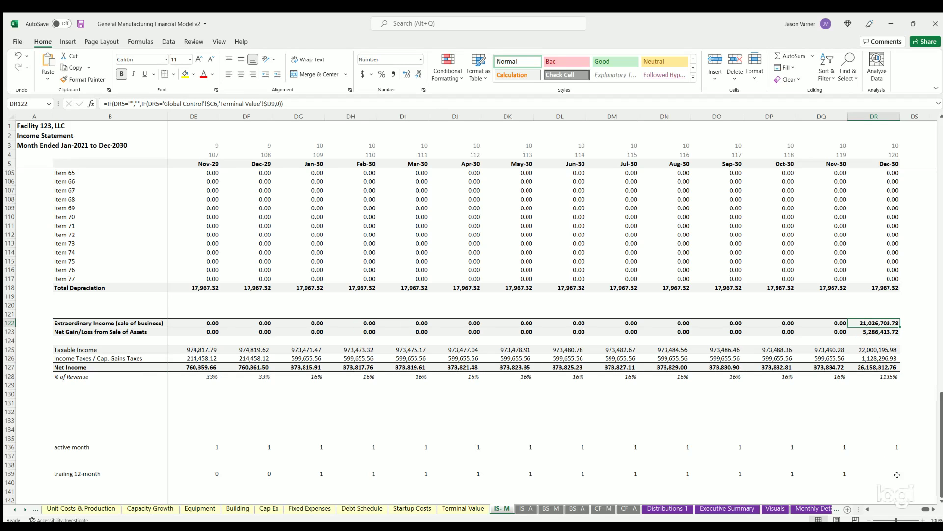
scroll(873, 471, "up", 20)
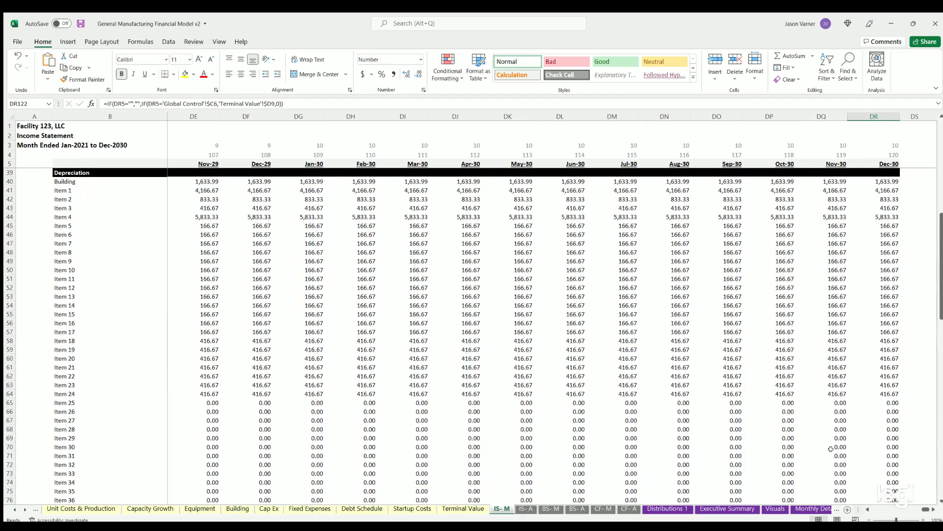
scroll(831, 449, "down", 15)
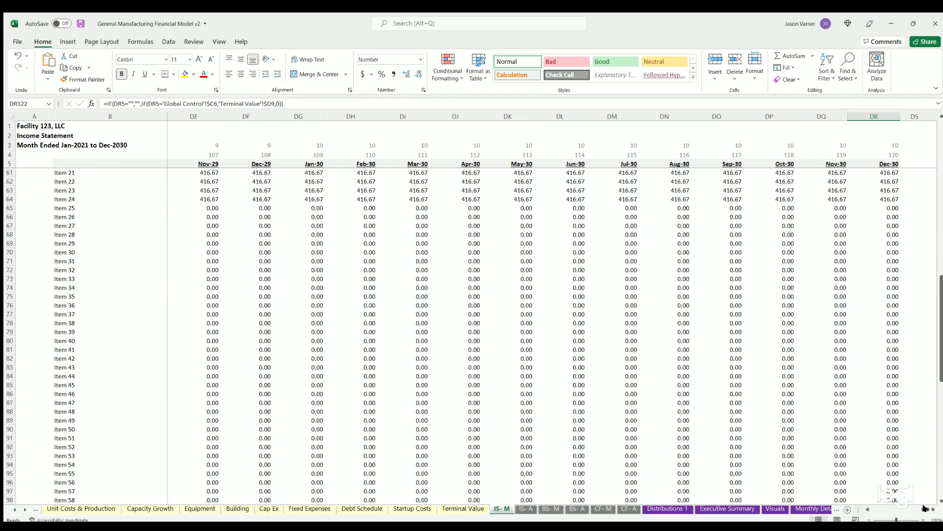
scroll(925, 509, "left", 2)
scroll(286, 345, "left", 20)
scroll(322, 347, "up", 20)
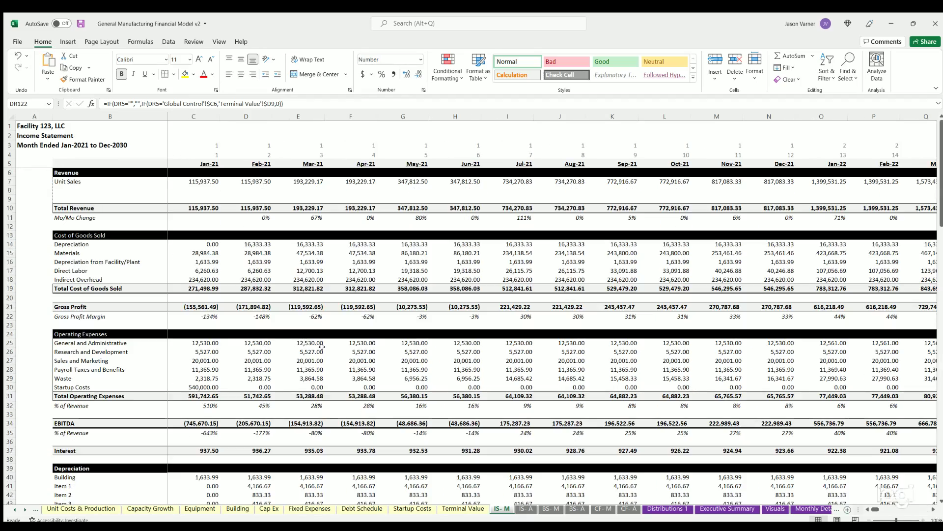
left_click(525, 508)
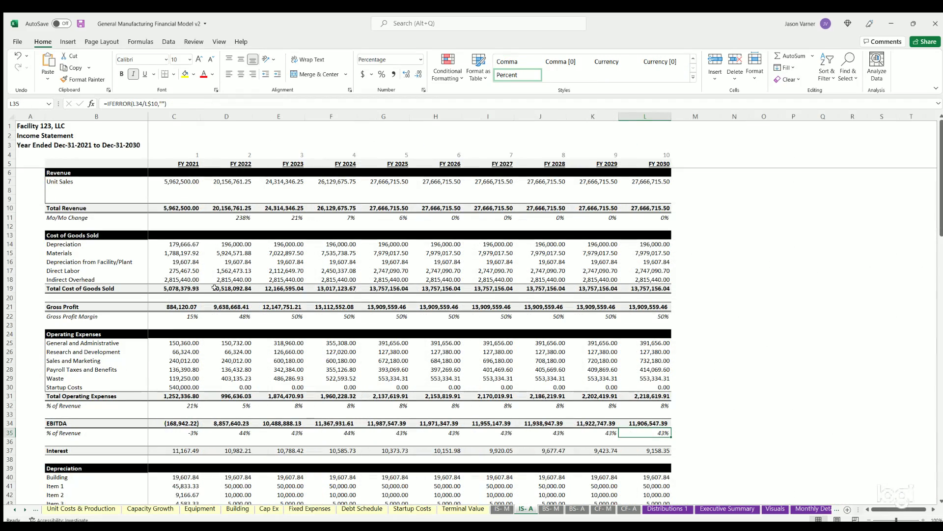
Step: Confirm the monthly and annual net income totals agree
scroll(225, 292, "down", 20)
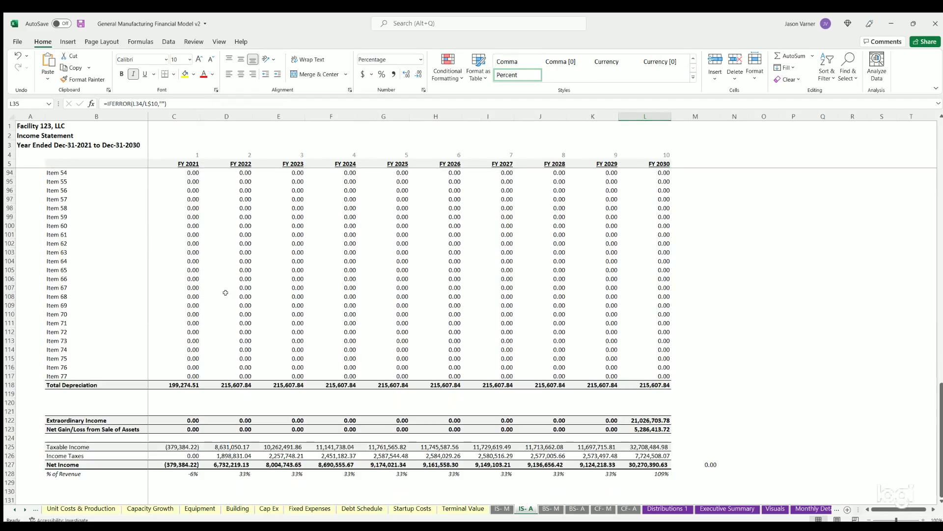
scroll(593, 345, "down", 1)
left_click(703, 367)
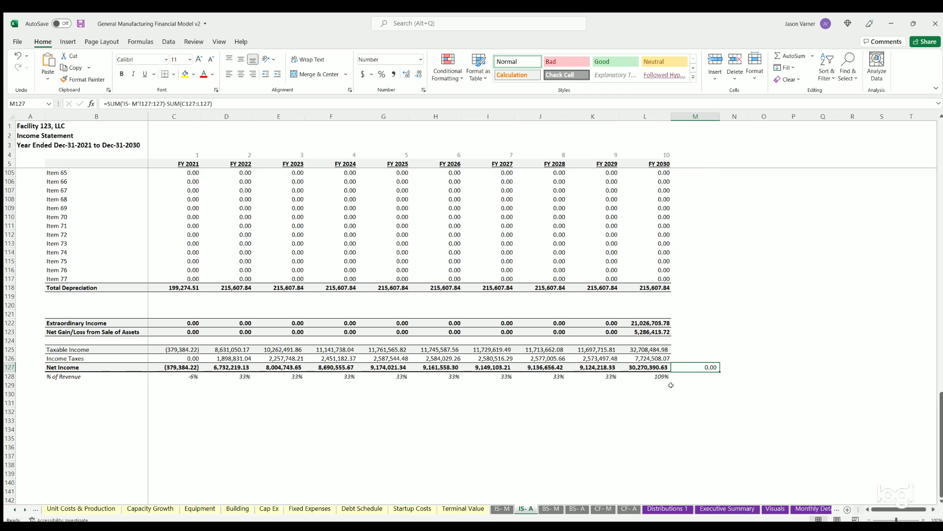
scroll(383, 379, "up", 20)
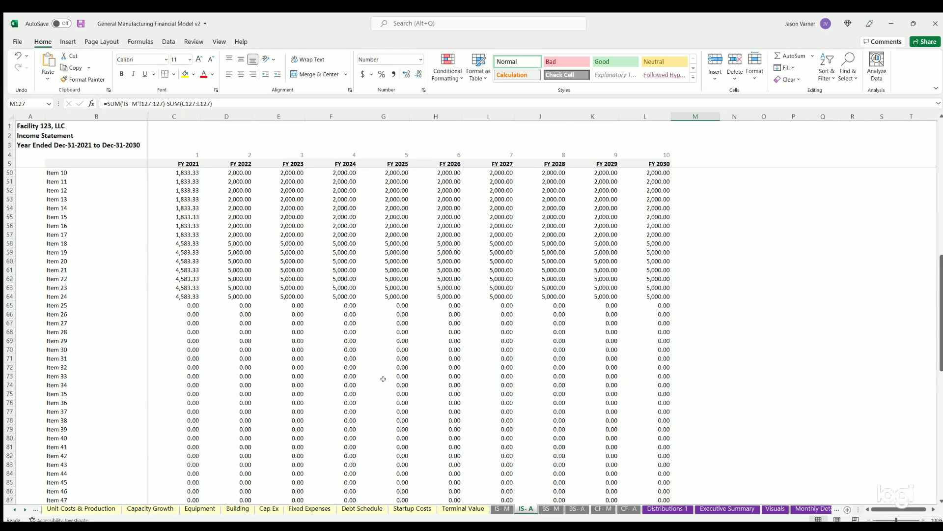
Step: Inspect the Jan-21 through Apr-21 inventory formulas on the BS-M sheet
left_click(553, 509)
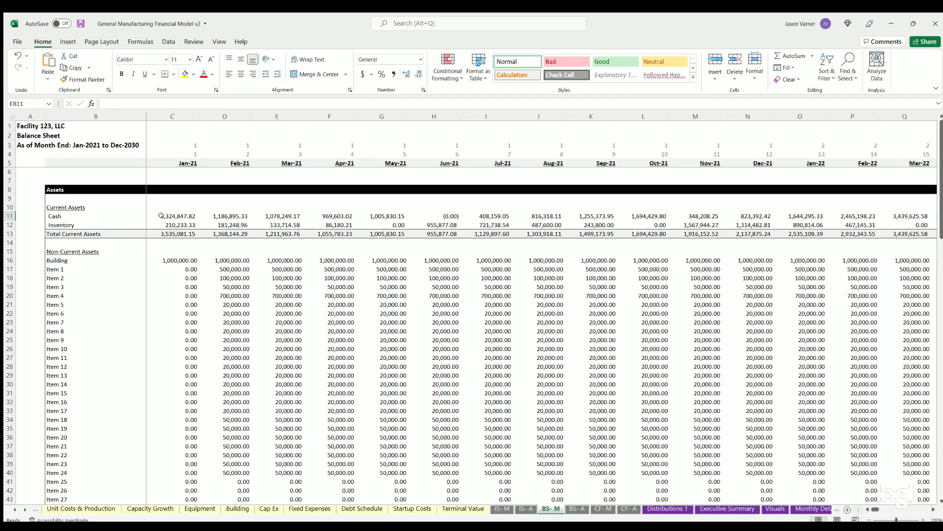
left_click(177, 224)
left_click(227, 224)
left_click(279, 223)
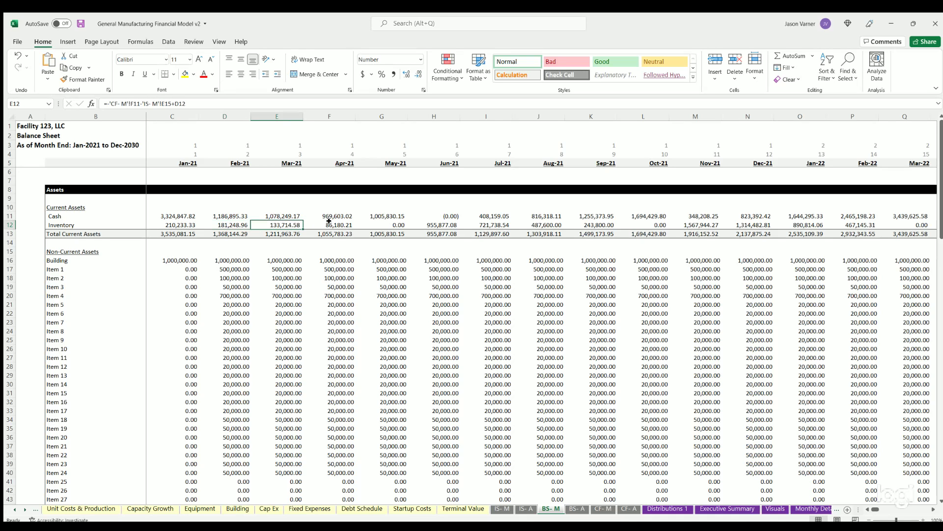
left_click(327, 225)
scroll(378, 357, "down", 5)
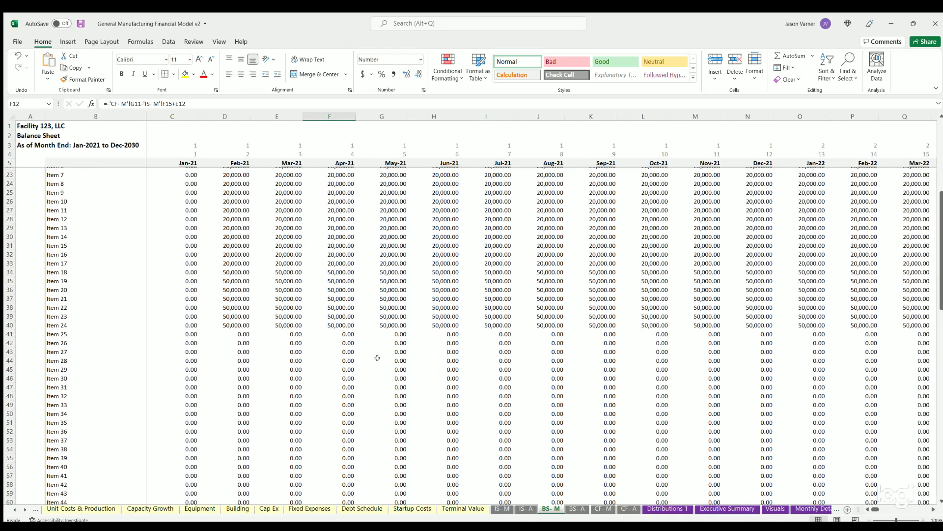
scroll(395, 221, "up", 5)
Step: Inspect the Jun-21 cash and Jan-21 Total Owners Equity formulas, and select the zero Check row
left_click(441, 215)
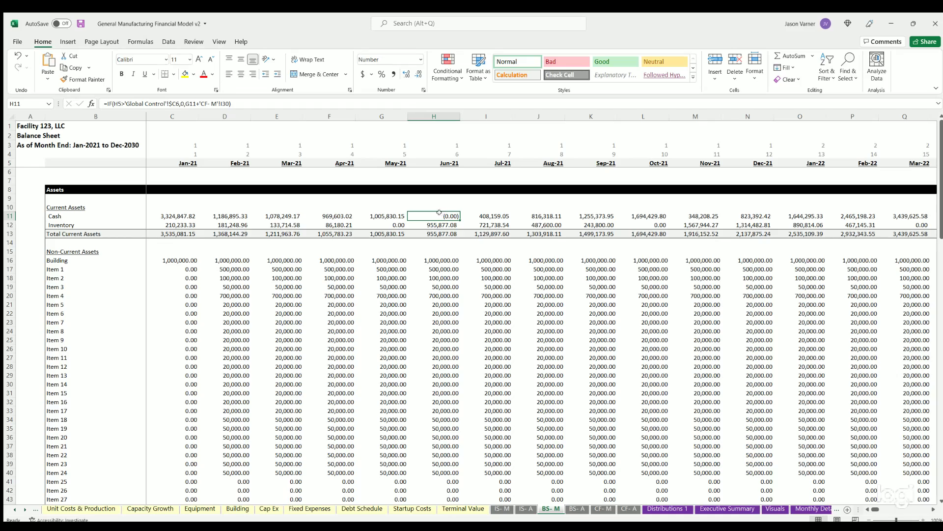
scroll(254, 356, "down", 5)
scroll(275, 344, "up", 5)
scroll(304, 329, "down", 20)
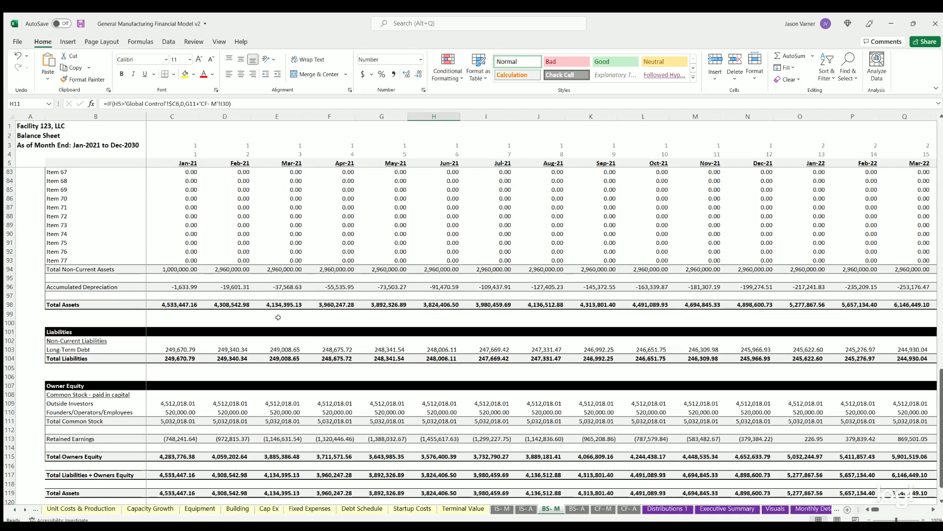
scroll(210, 353, "down", 4)
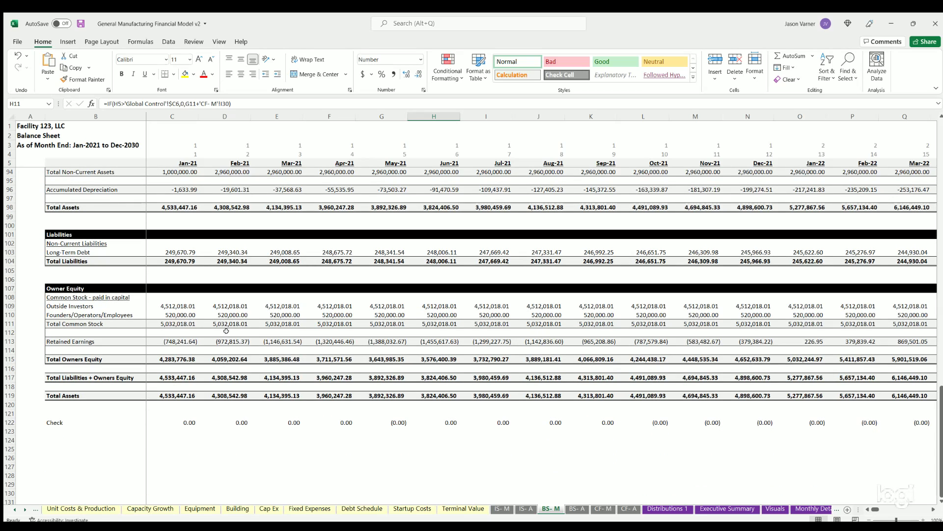
left_click(173, 358)
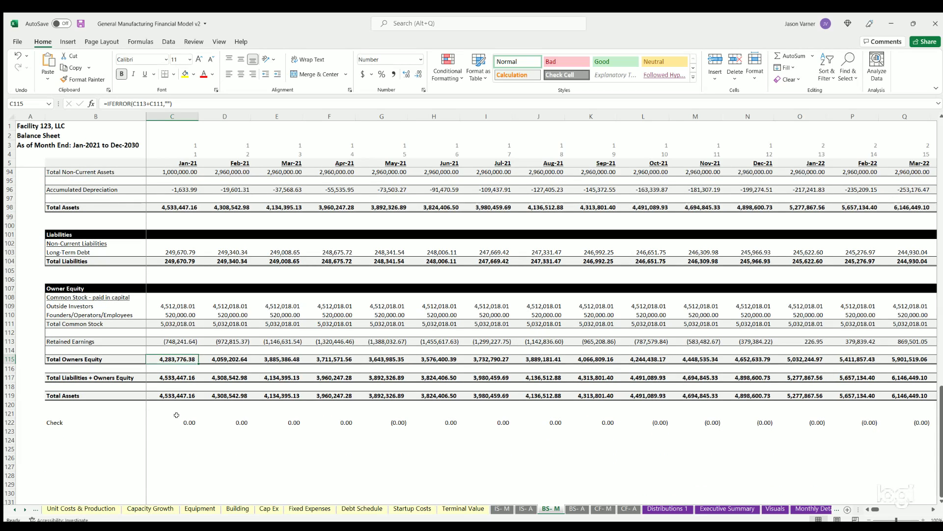
left_click_drag(176, 422, 344, 422)
scroll(391, 423, "up", 20)
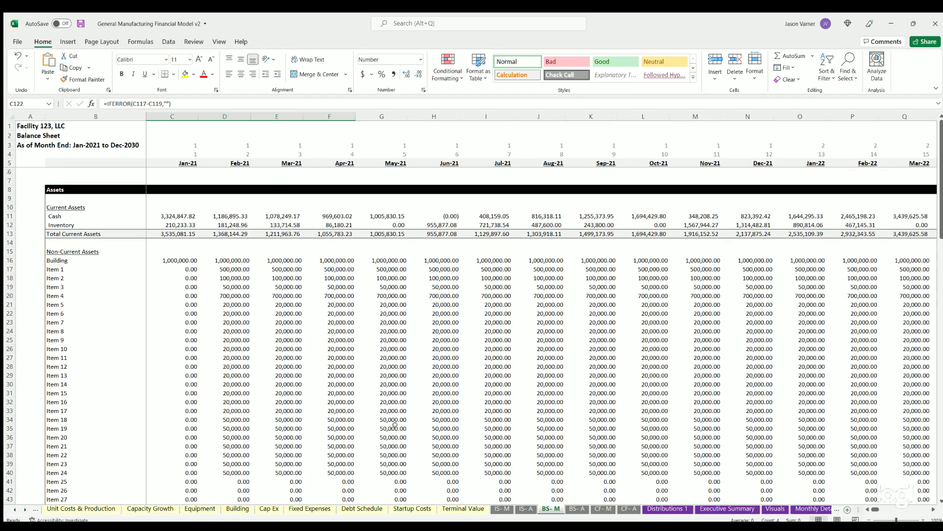
Step: Review the BS-A annual balance sheet down to its Check row
left_click(578, 508)
scroll(332, 388, "down", 15)
scroll(332, 388, "down", 20)
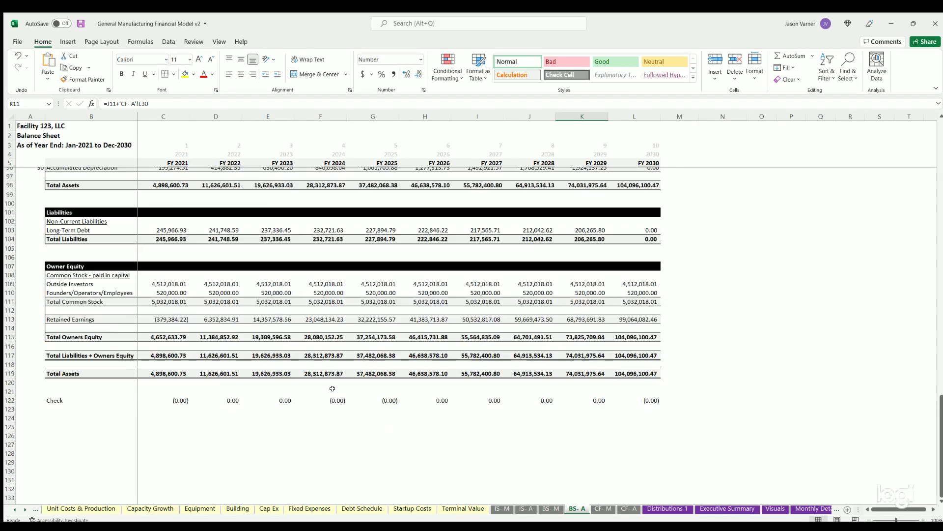
scroll(256, 332, "up", 4)
left_click_drag(221, 324, 373, 324)
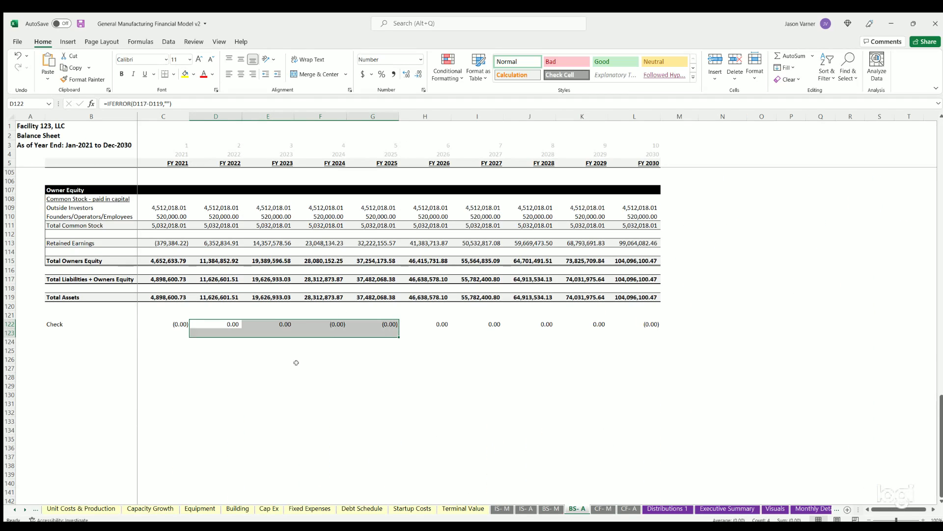
scroll(295, 362, "up", 20)
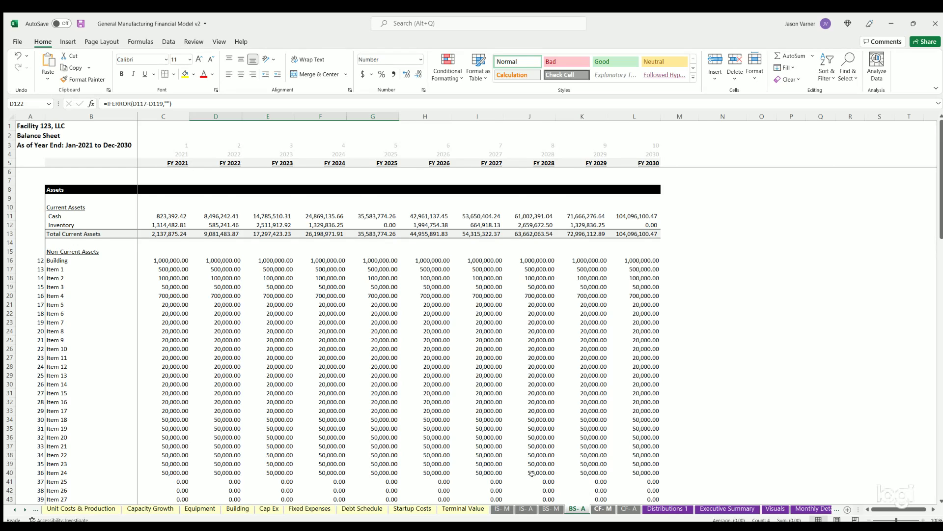
Step: Walk through CF-M operating, investing and financing lines and the early Net Change in Cash months
left_click(603, 509)
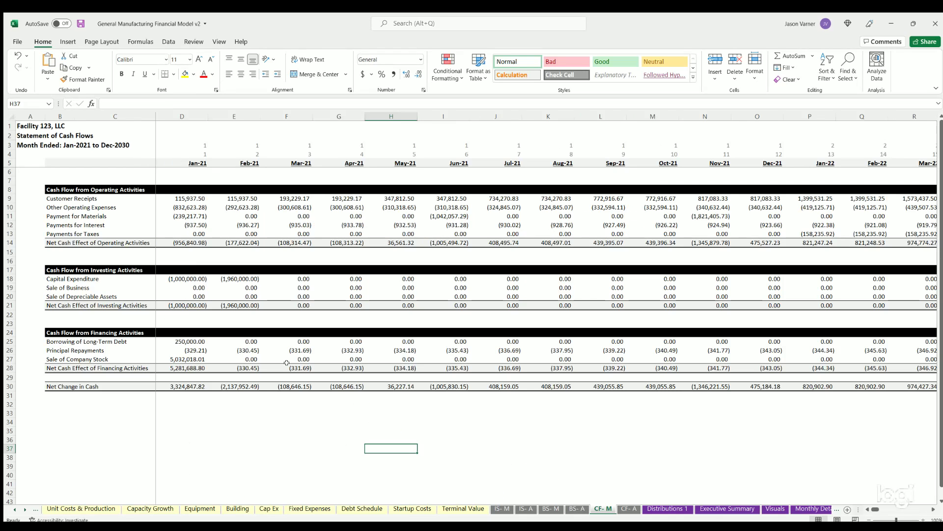
left_click(96, 198)
left_click(98, 207)
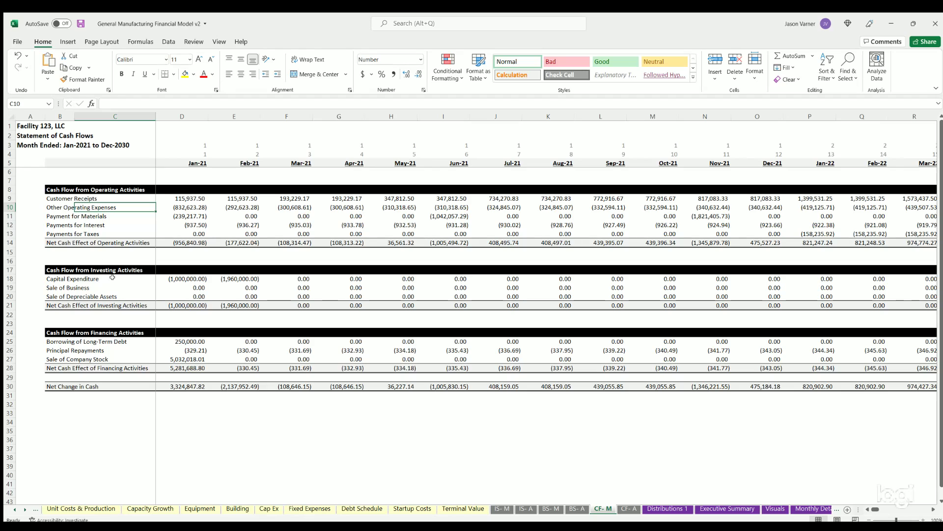
left_click(71, 278)
left_click(56, 269)
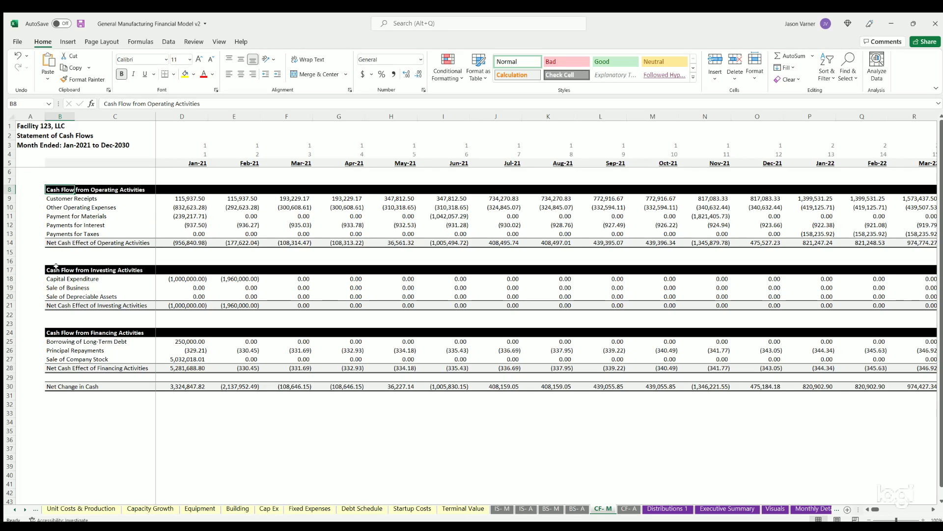
left_click(69, 333)
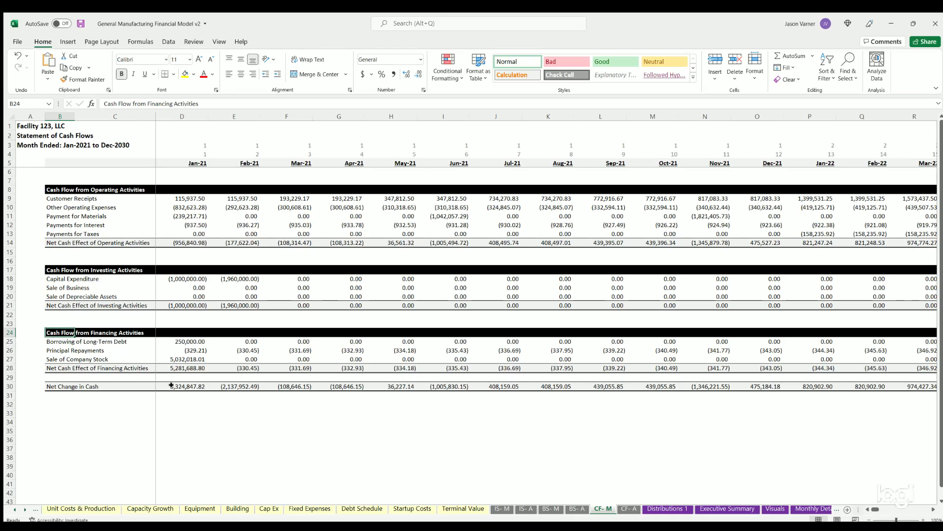
left_click_drag(171, 386, 393, 387)
left_click(394, 440)
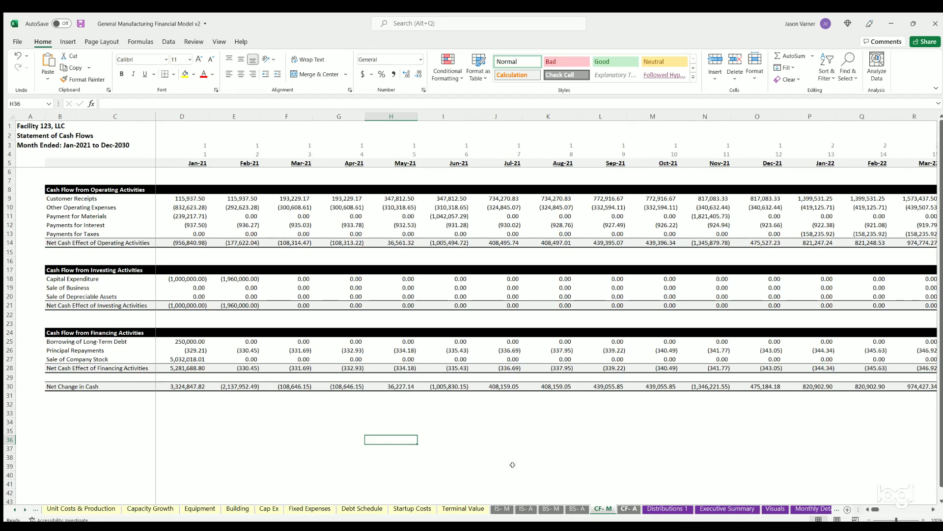
Step: Review the CF-A annual statement of cash flows
key("ctrl+Page_Down")
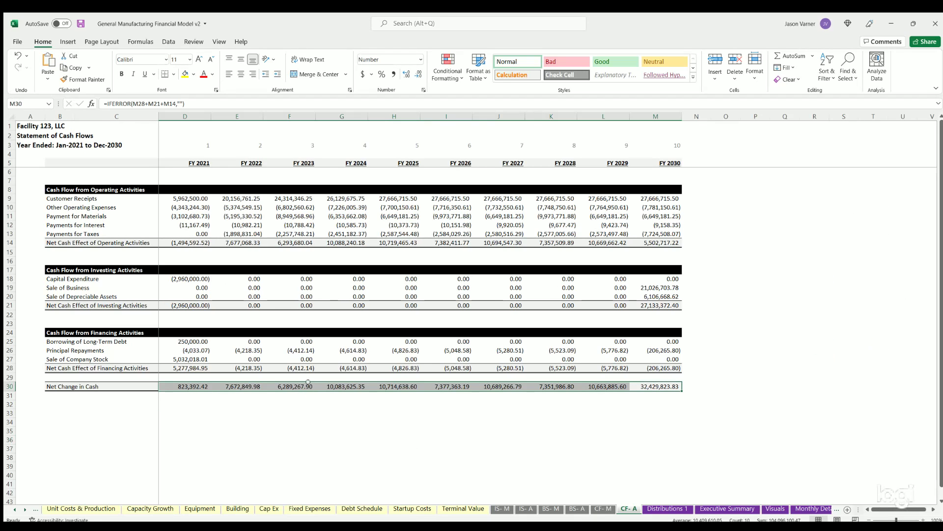
left_click(354, 437)
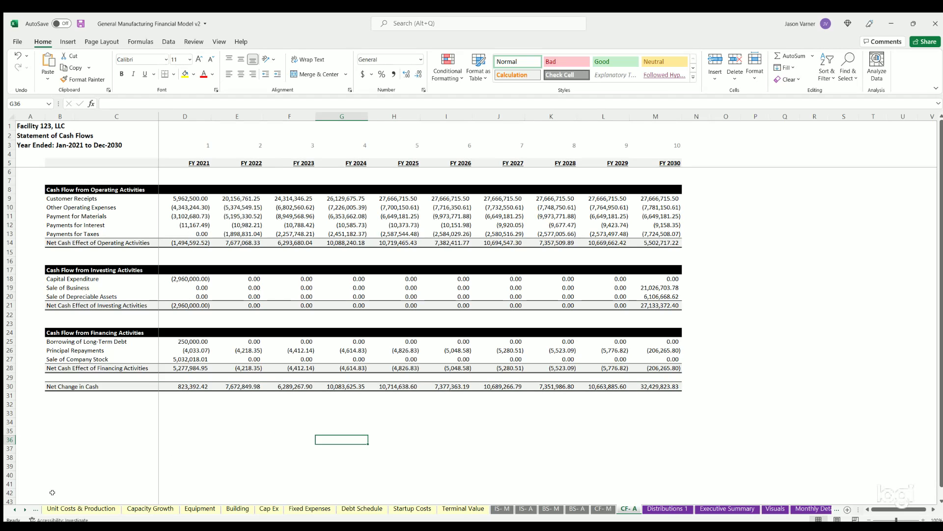
left_click(15, 509)
left_click(15, 510)
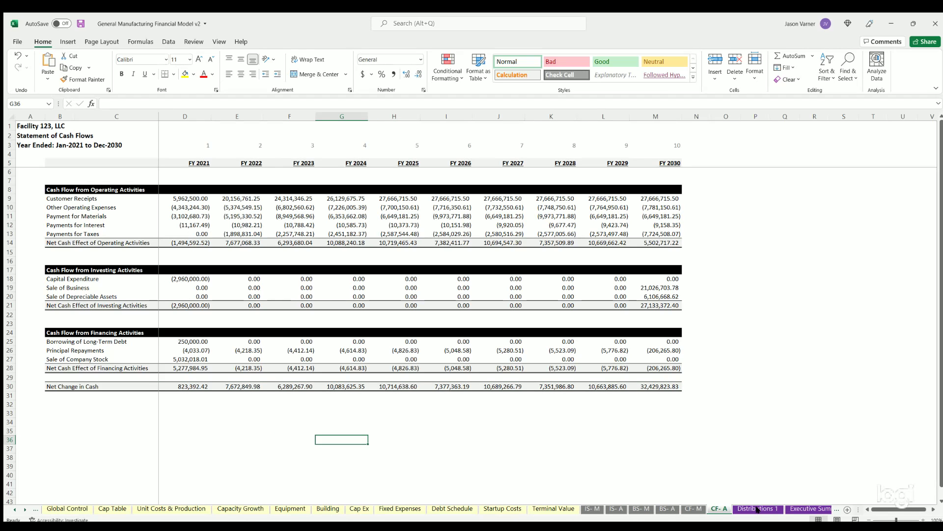
left_click(757, 510)
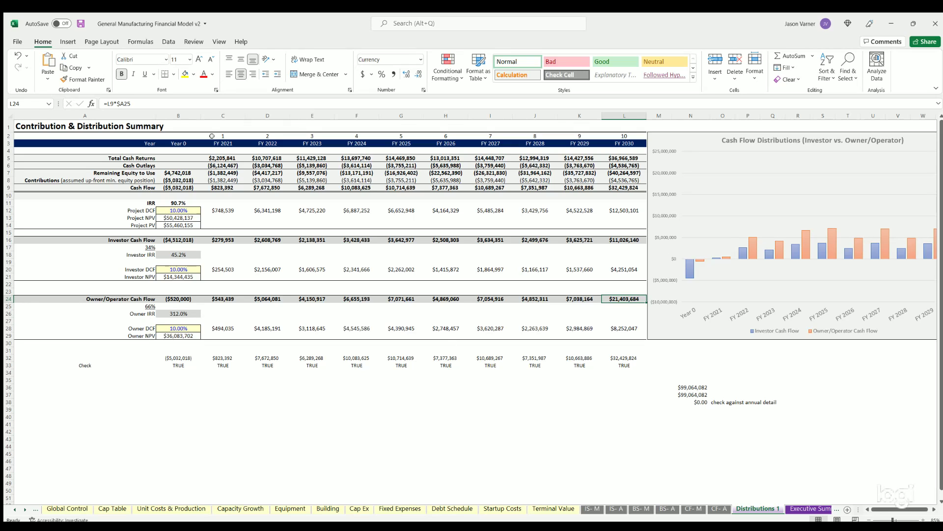
Step: Review the project cash flow block, project IRR, and investor and owner/operator cash flow rows
mouse_move(167, 159)
left_mouse_down()
mouse_move(611, 210)
mouse_move(621, 226)
left_mouse_up()
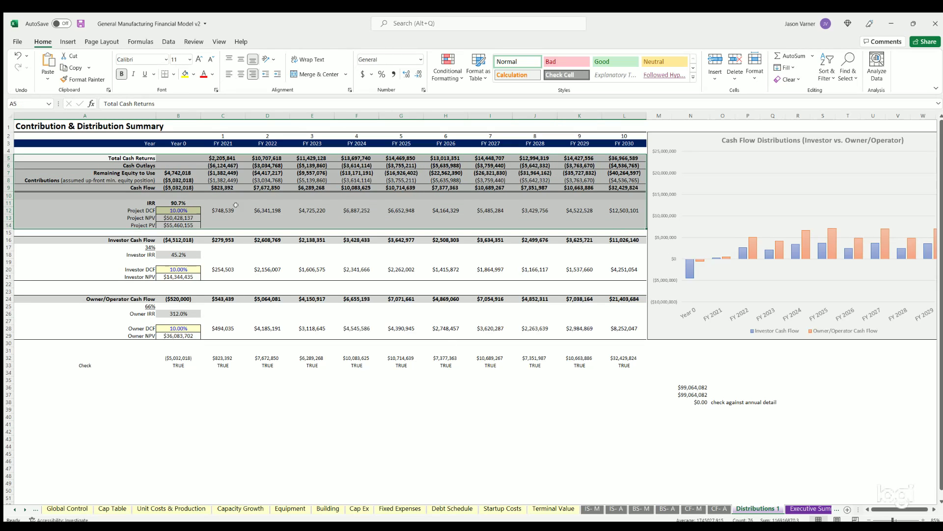
left_click(180, 224)
left_click(180, 201)
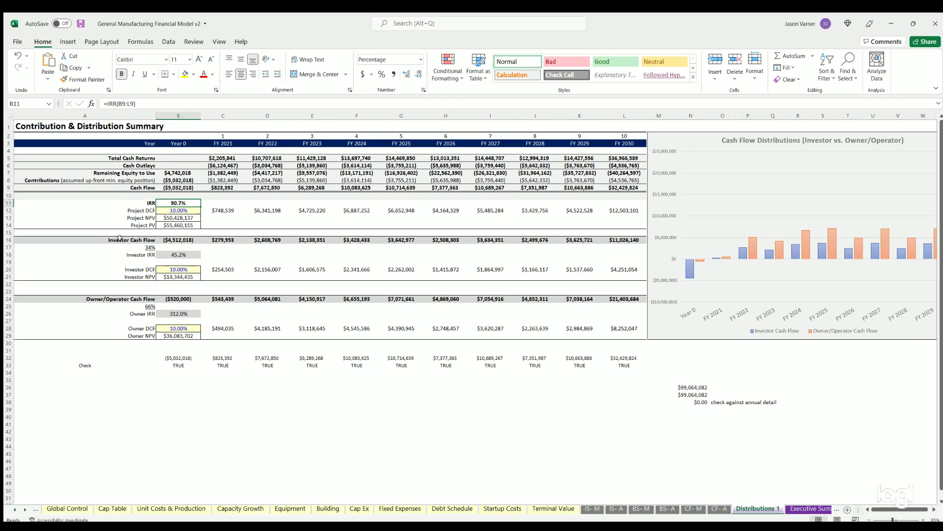
left_click_drag(112, 237, 624, 240)
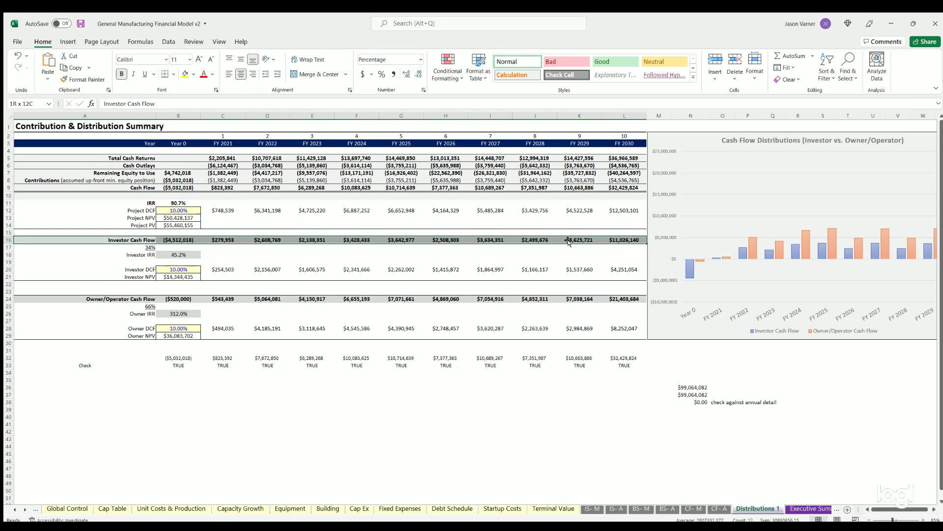
left_click_drag(108, 298, 607, 298)
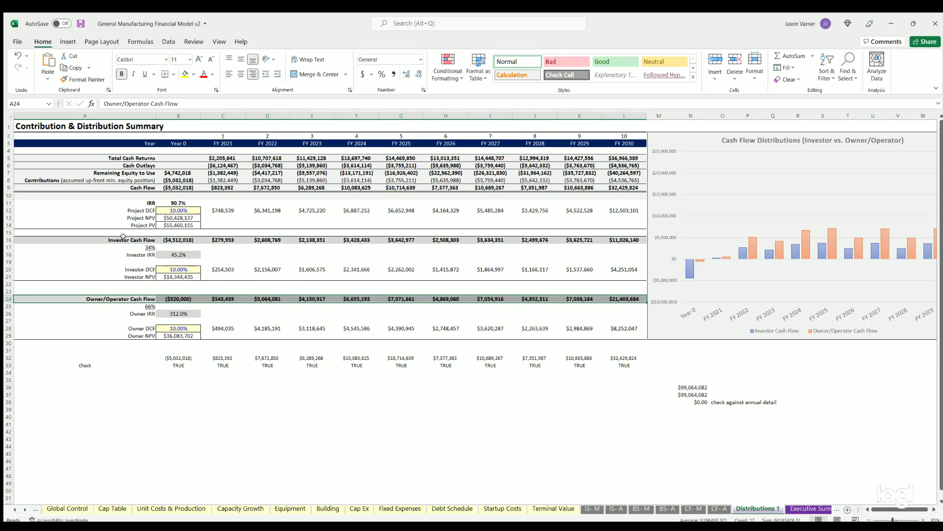
left_click_drag(118, 299, 620, 300)
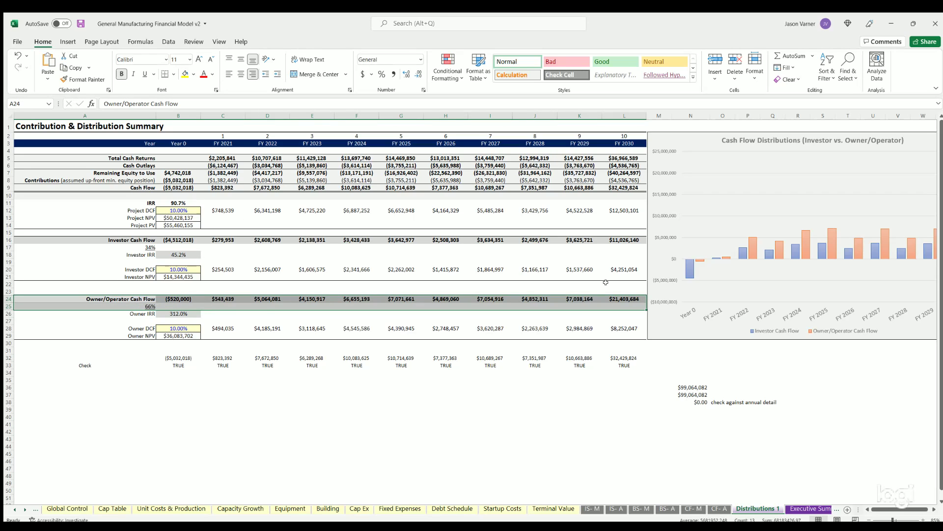
Step: Verify the check against annual detail at the bottom of the summary
left_click(691, 395)
left_click(693, 401)
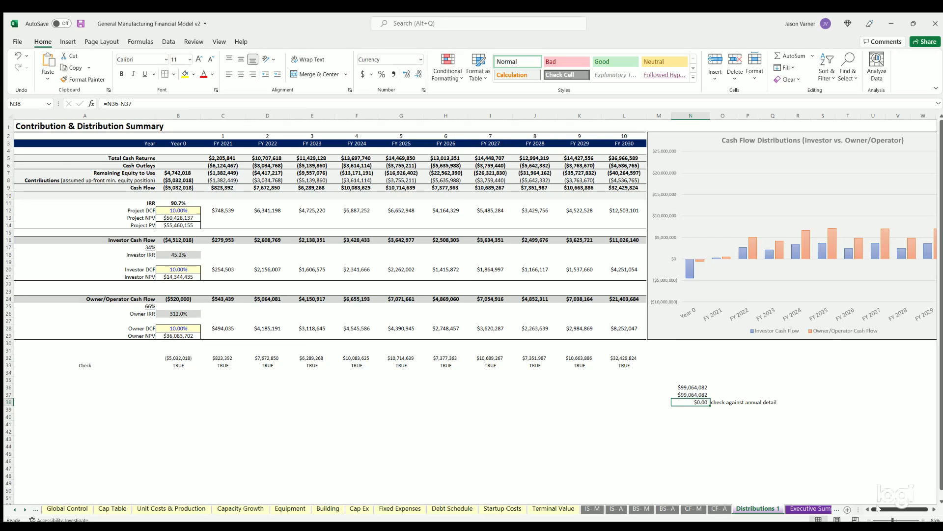
scroll(829, 241, "right", 2)
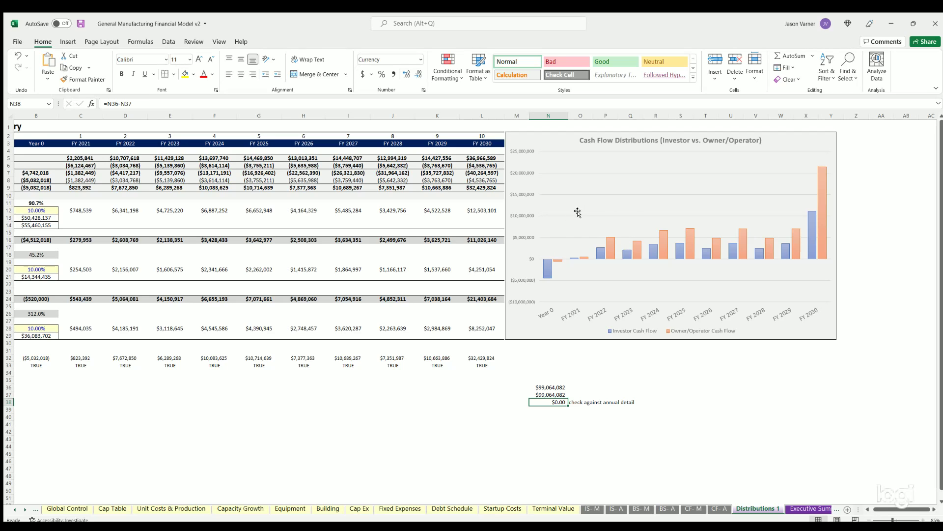
left_click(807, 365)
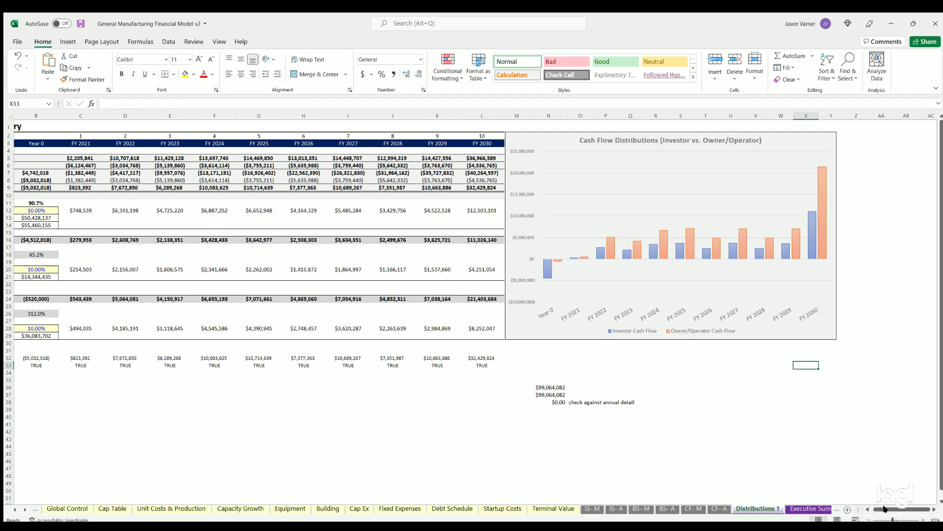
left_click_drag(884, 509, 875, 509)
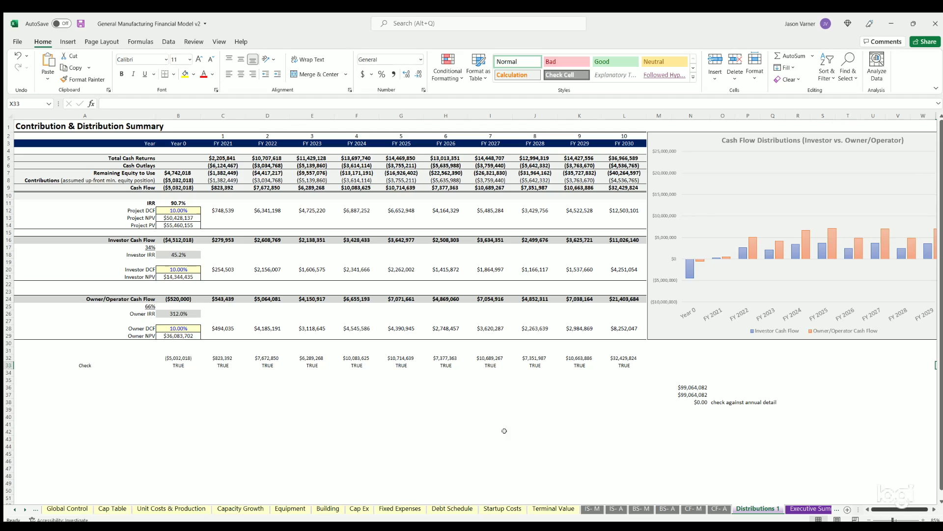
left_click(805, 510)
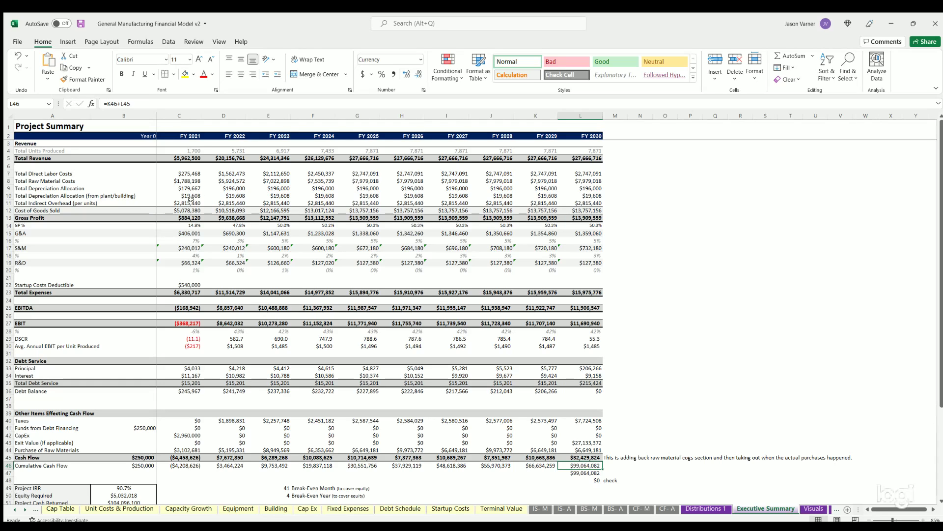
scroll(187, 261, "down", 4)
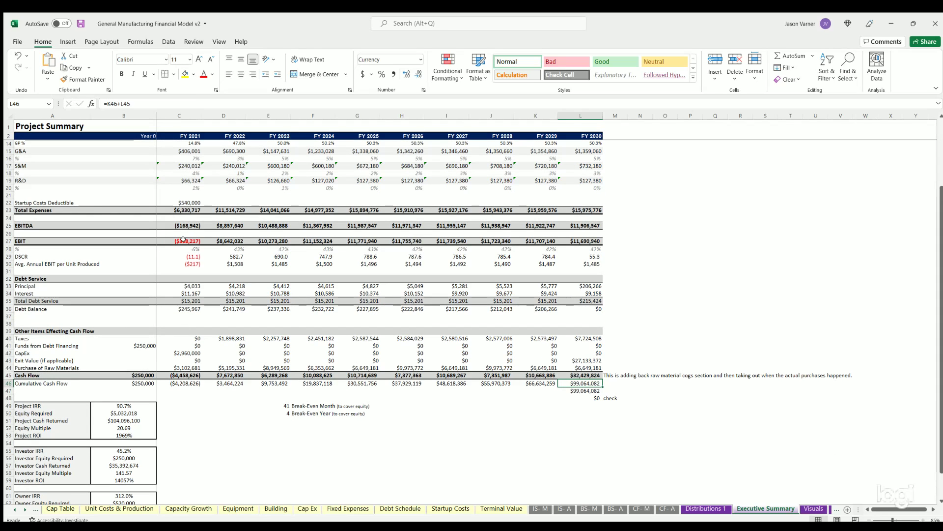
left_click(183, 240)
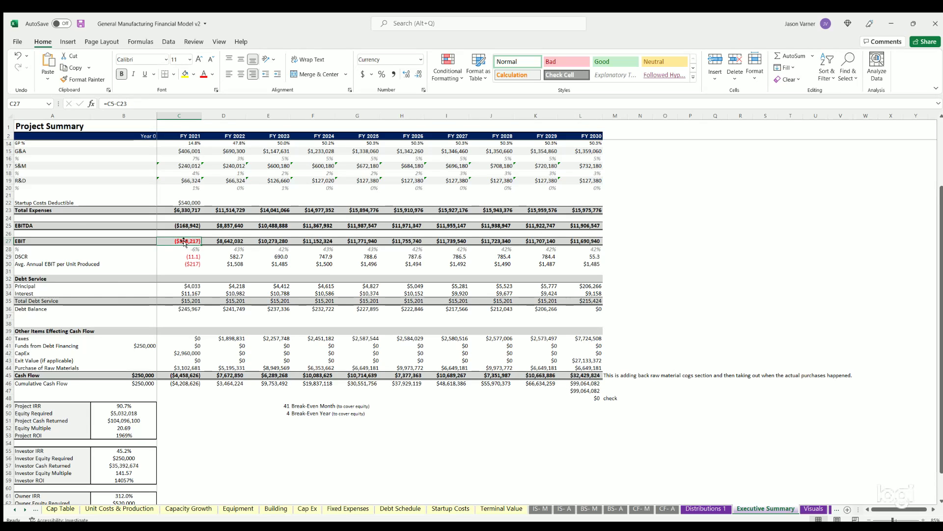
left_click(34, 240)
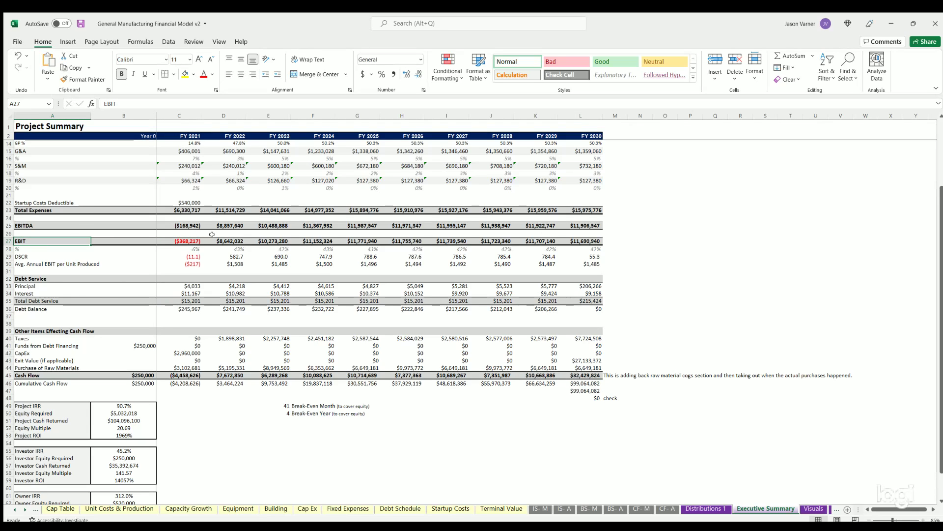
left_click(192, 255)
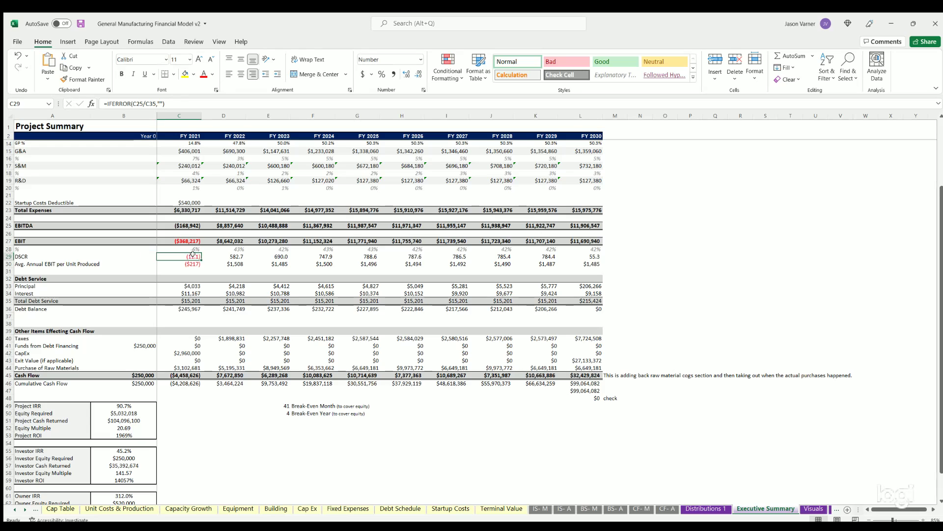
left_click(189, 263)
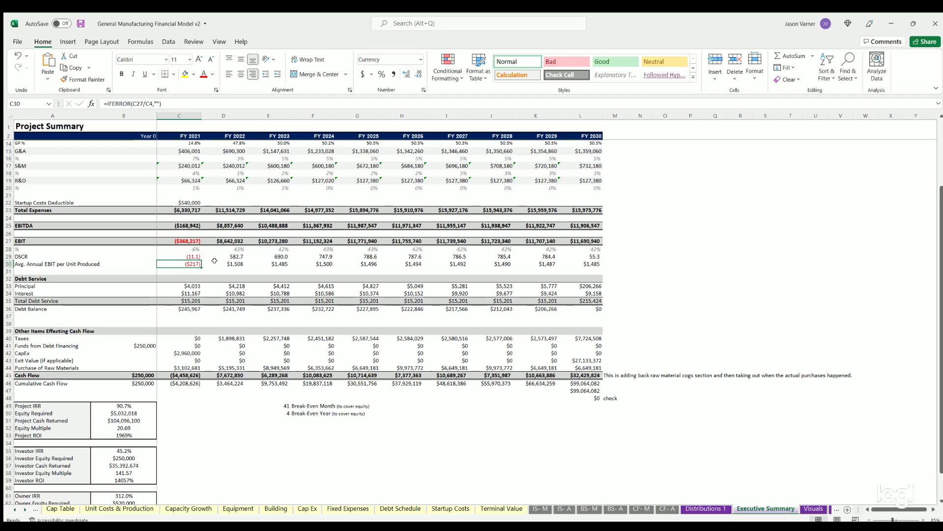
key("Right")
key("Right")
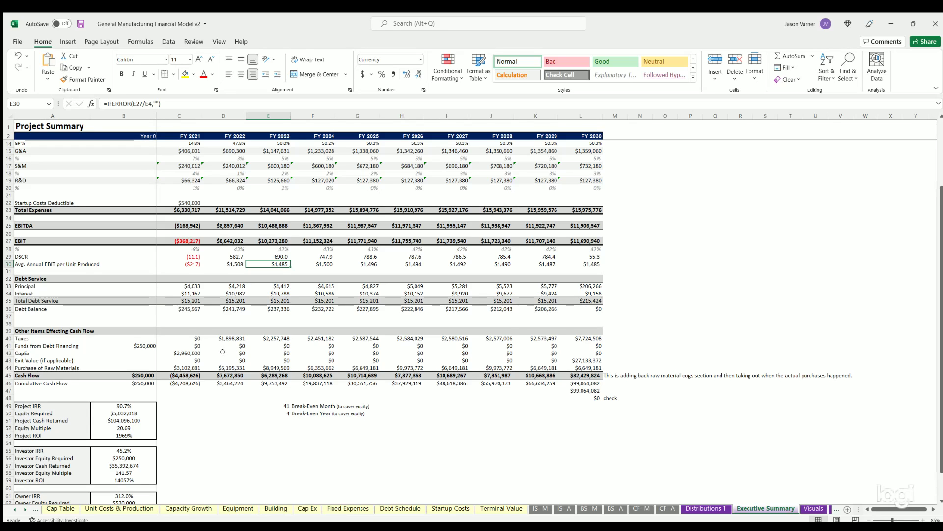
scroll(222, 351, "down", 4)
left_click_drag(131, 322, 60, 440)
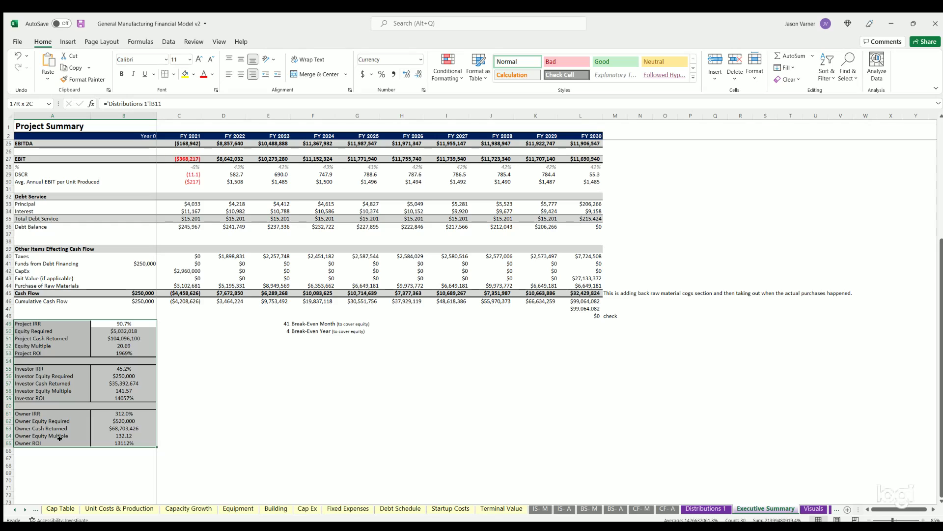
left_click(396, 405)
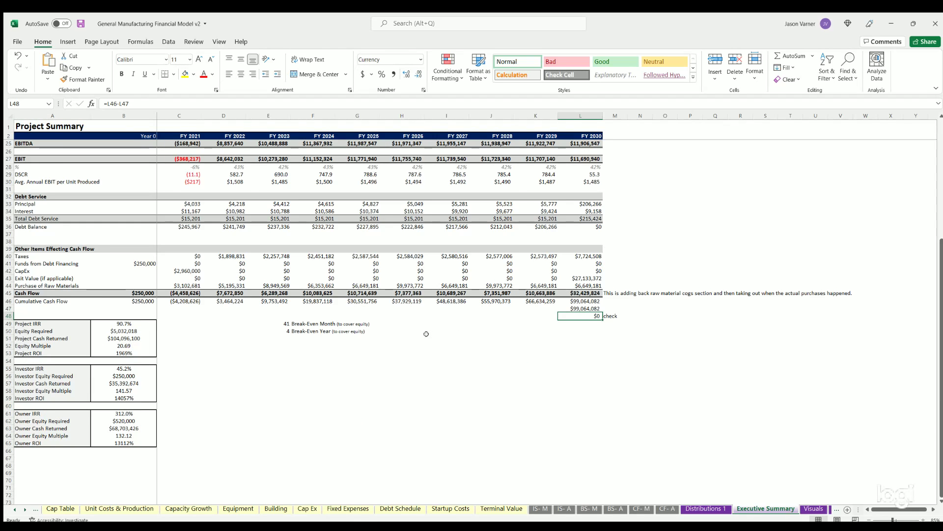
scroll(426, 334, "up", 4)
left_click(814, 509)
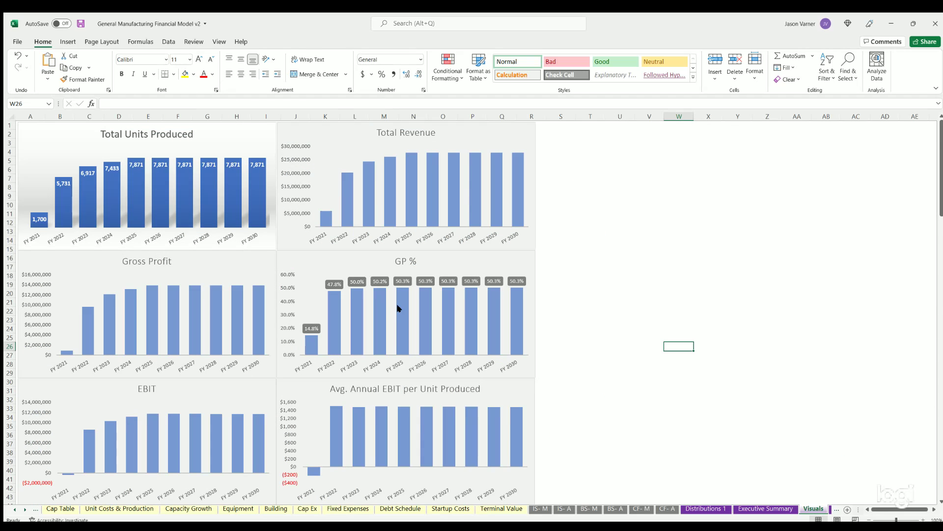
Step: Scroll down the Visuals charts from Total Units Produced to Cumulative Cash Flow Before Equity, then back up
scroll(398, 307, "down", 4)
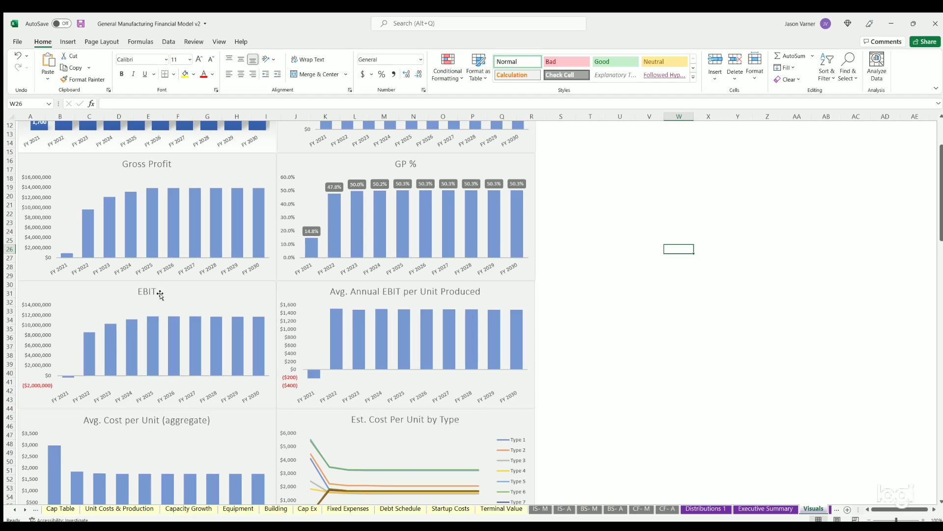
scroll(160, 297, "down", 4)
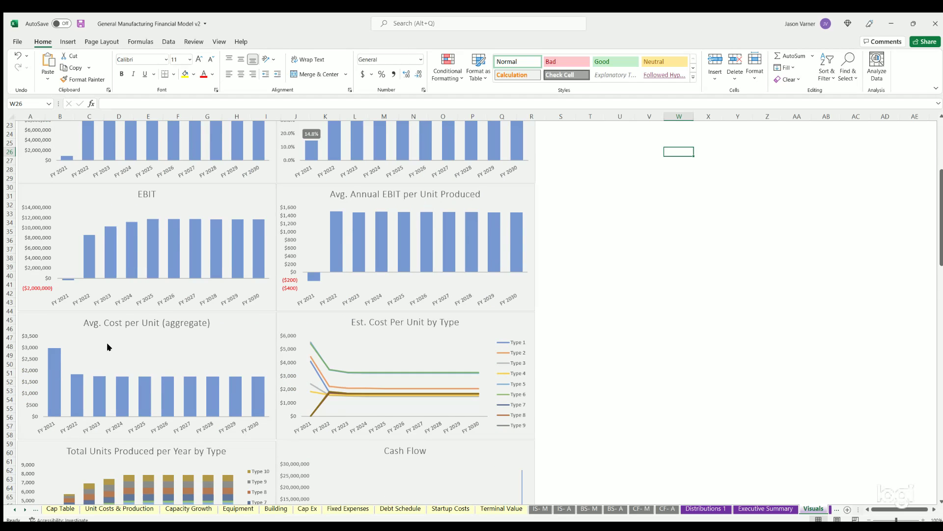
scroll(139, 344, "down", 4)
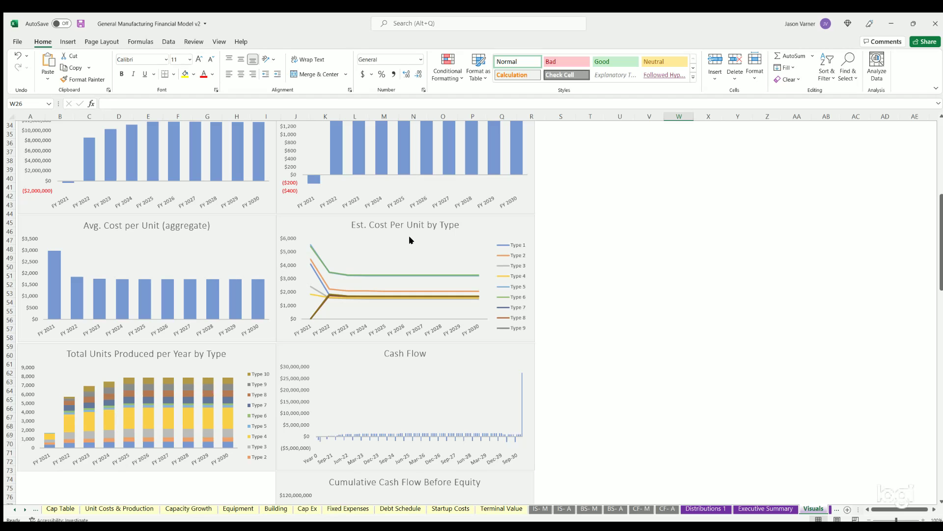
scroll(425, 256, "down", 4)
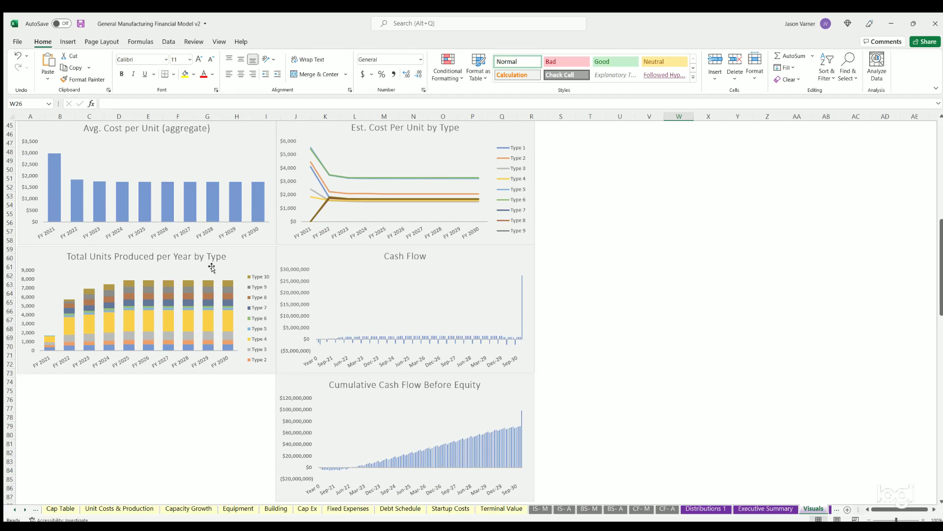
scroll(452, 371, "down", 4)
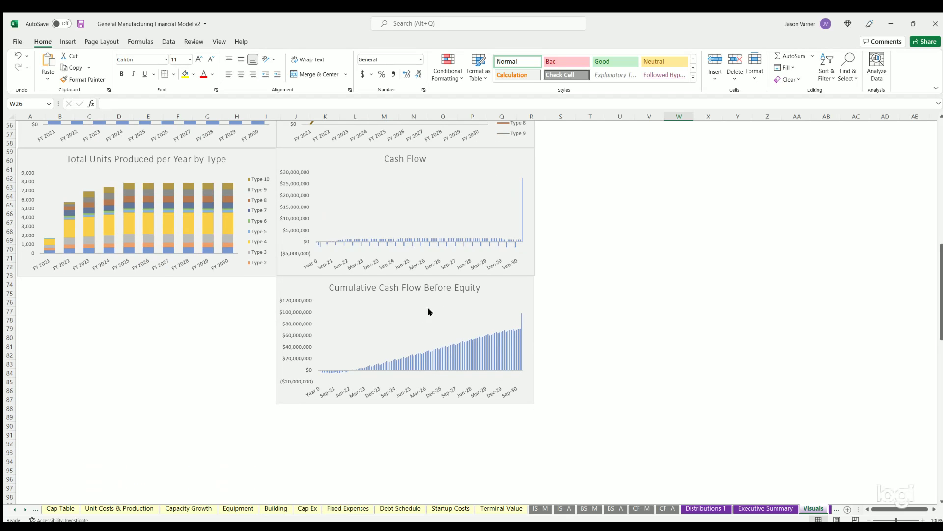
scroll(182, 327, "up", 15)
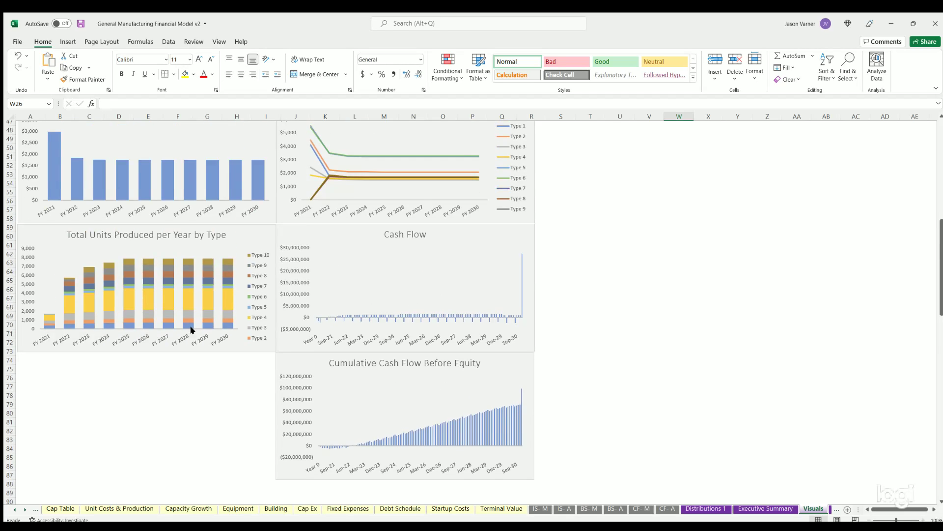
Step: Review three months of Total Cost of Goods Sold and the Gross Profit formula in E156
left_click(830, 508)
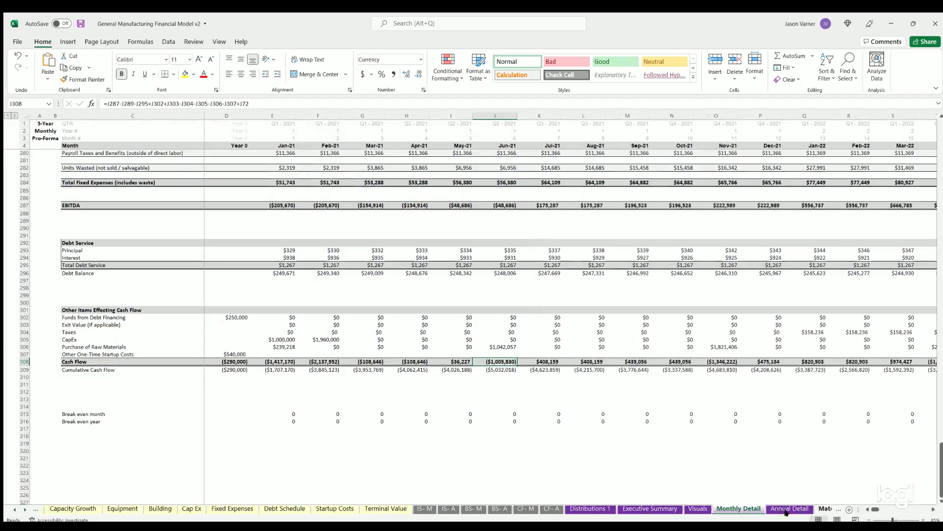
scroll(329, 405, "up", 1)
scroll(328, 406, "up", 20)
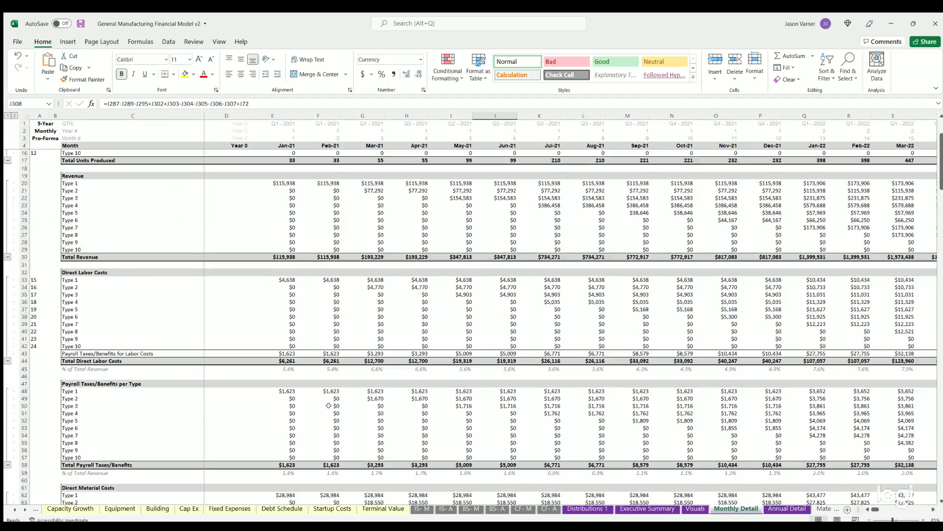
scroll(329, 405, "down", 20)
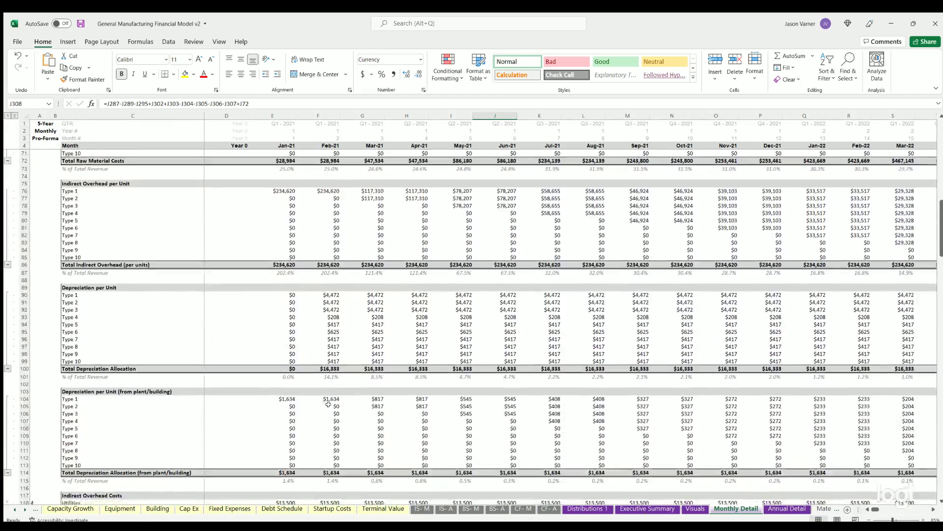
scroll(328, 405, "down", 15)
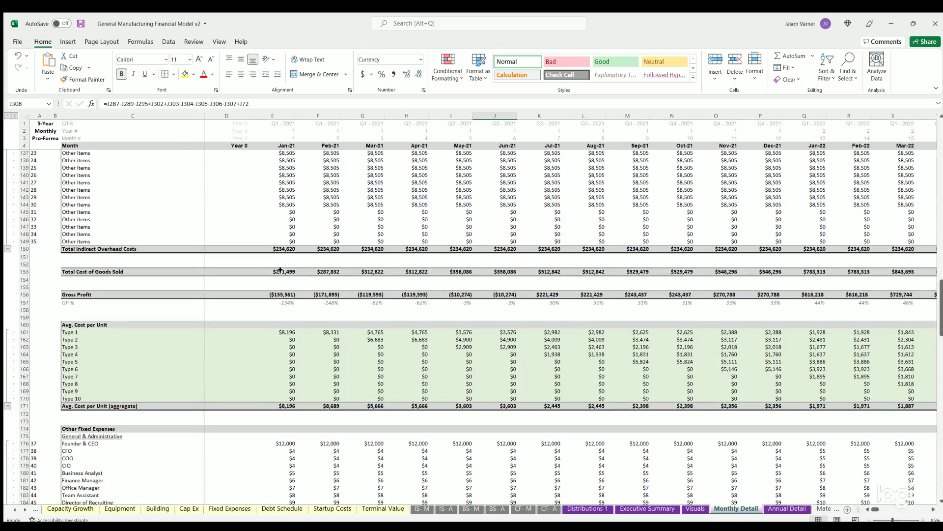
left_click_drag(280, 269, 339, 275)
left_click(279, 293)
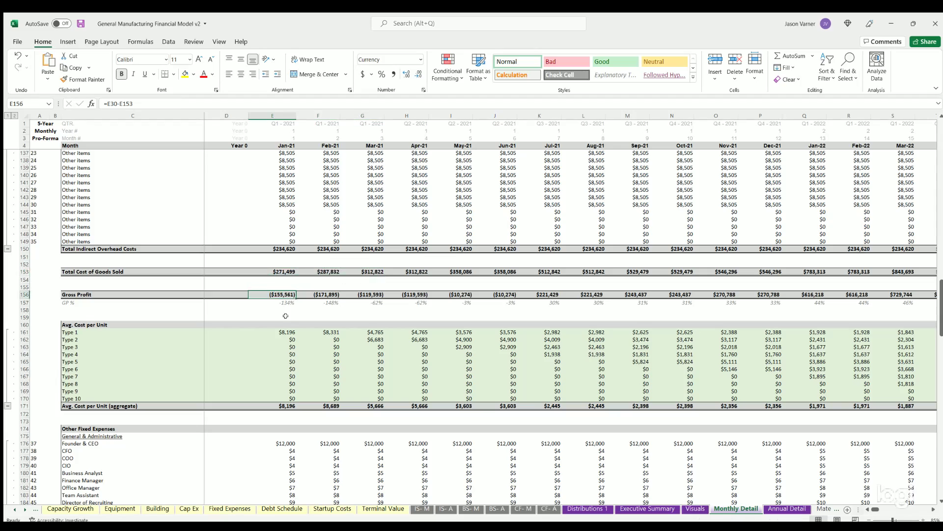
Step: Inspect the Units Wasted, payroll taxes, Total Fixed Expenses and EBITDA formulas in E280-E287
scroll(282, 305, "down", 20)
scroll(285, 316, "down", 15)
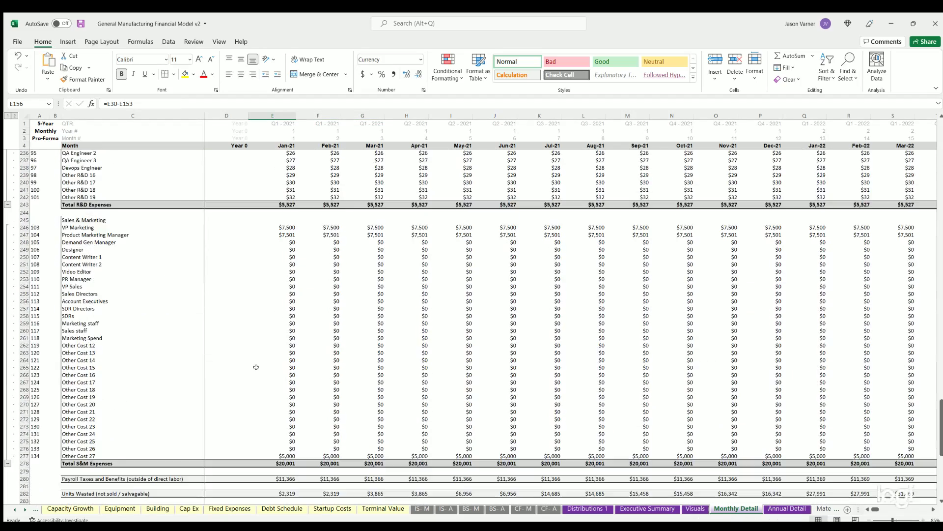
left_click(281, 330)
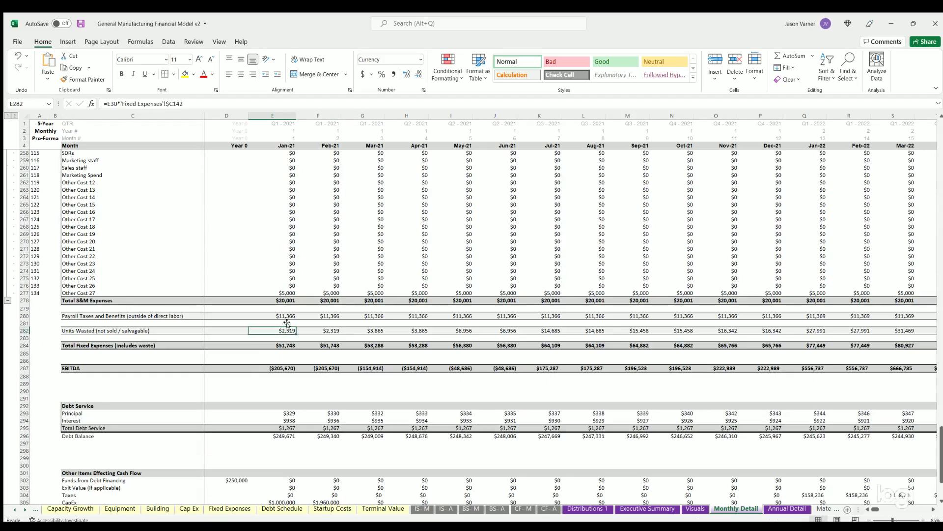
left_click(287, 315)
left_click(280, 346)
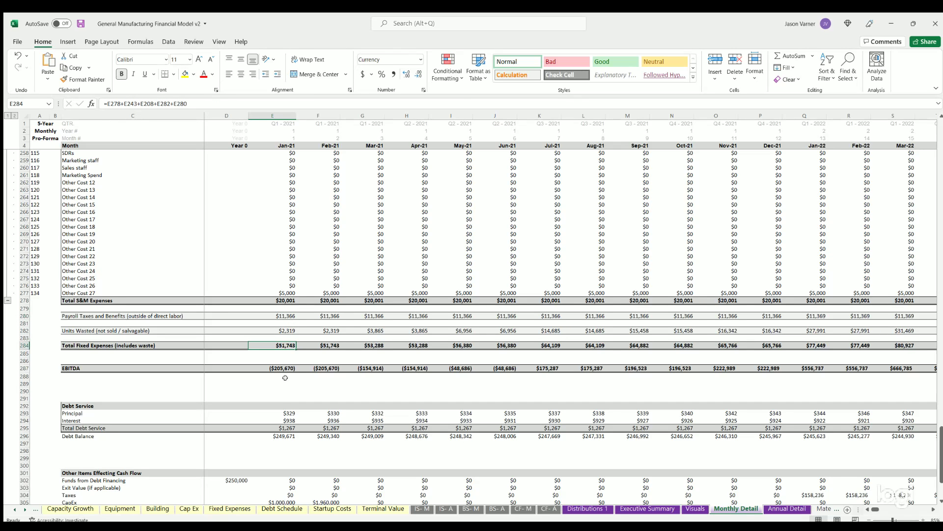
left_click(283, 369)
Step: Select the first months of the Cash Flow row
scroll(283, 369, "down", 7)
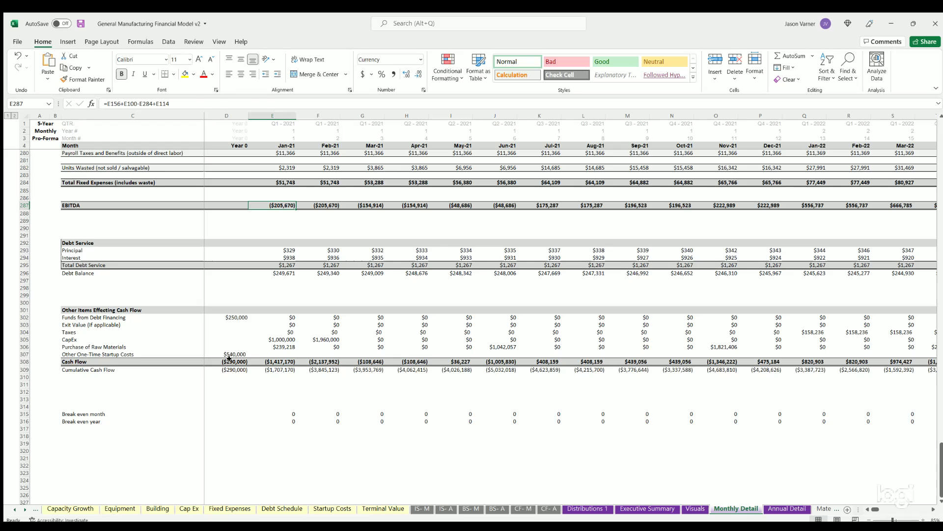
left_click_drag(232, 361, 367, 361)
left_click(362, 458)
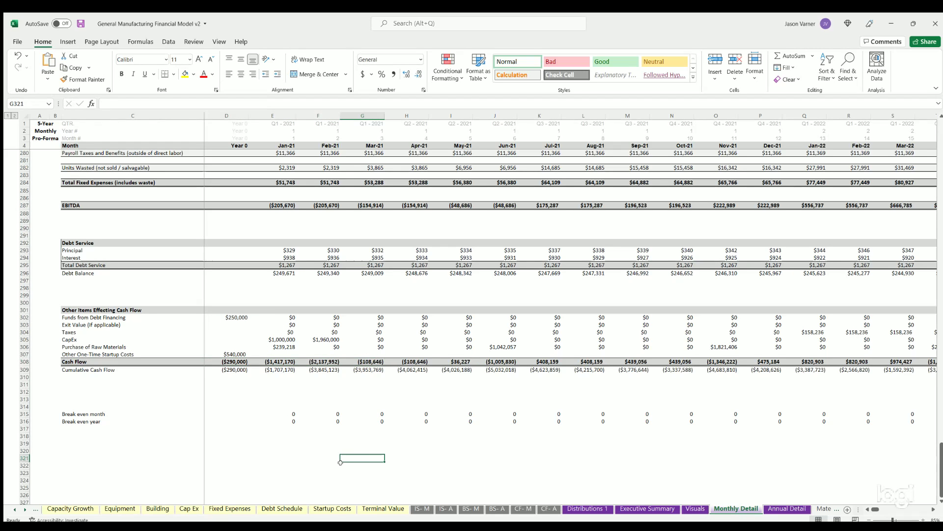
Step: Browse the Annual Detail, Materials and Depreciation Matrix sheets, scrolling through their contents
left_click(781, 509)
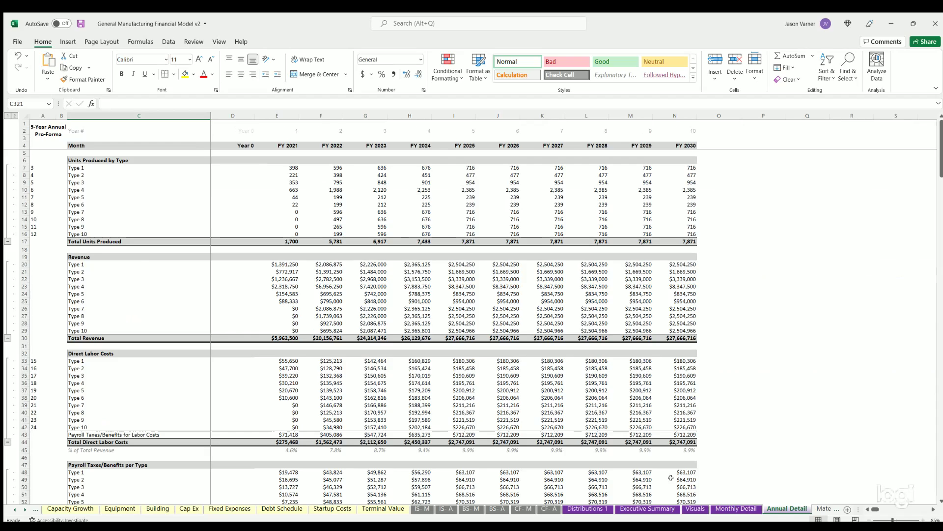
scroll(391, 427, "down", 20)
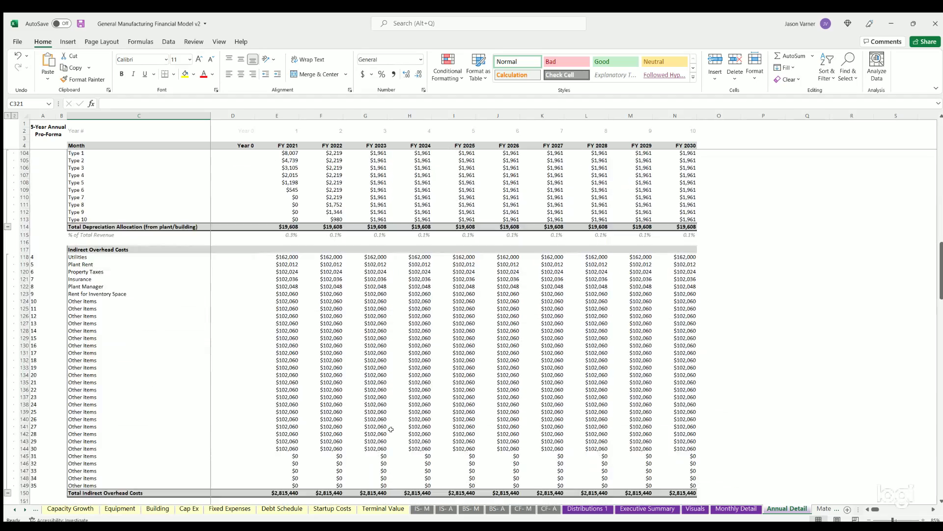
scroll(390, 431, "up", 20)
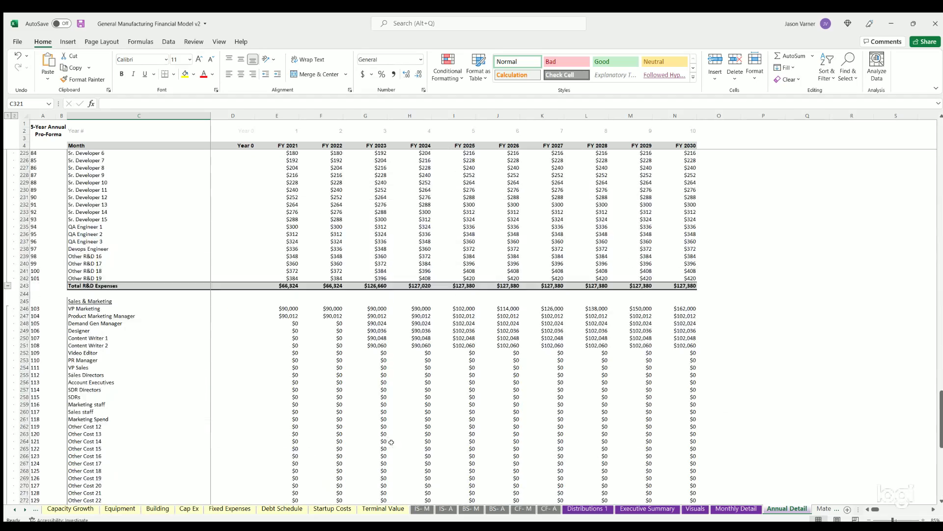
left_click(822, 509)
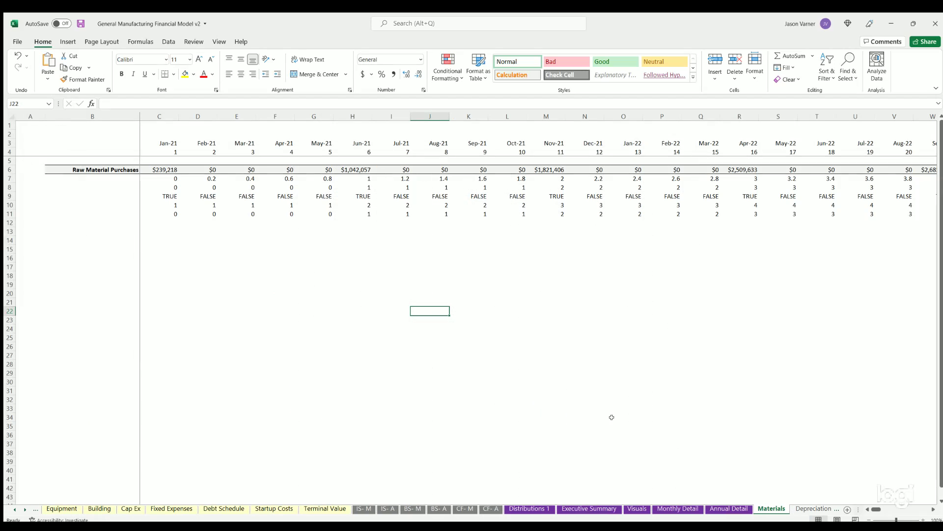
left_click(813, 508)
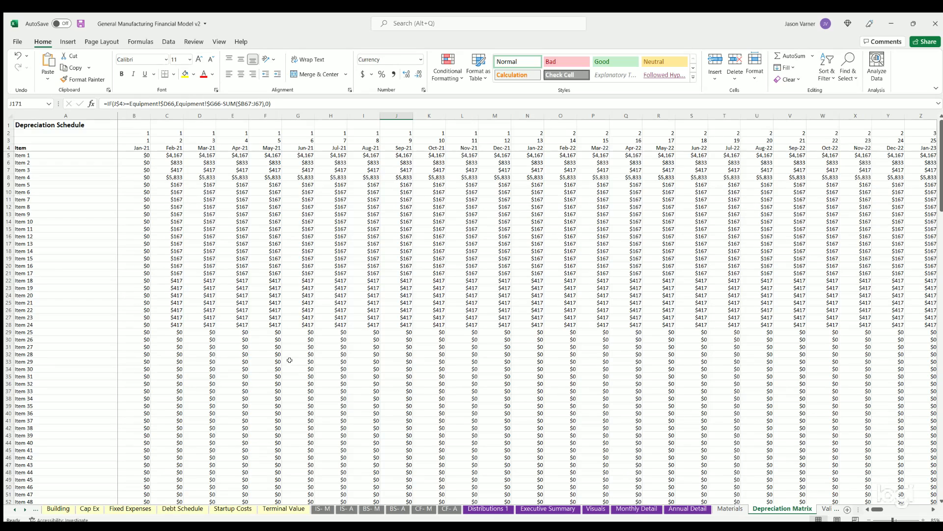
scroll(308, 376, "down", 20)
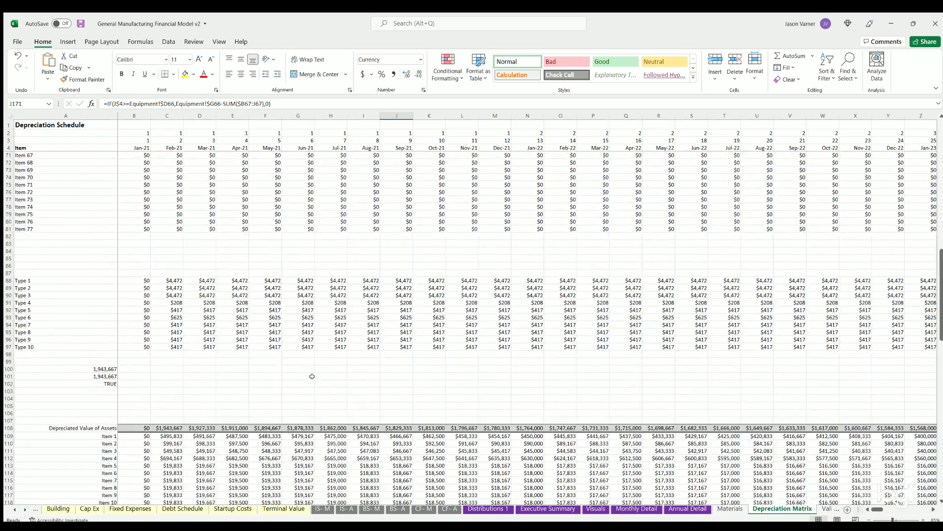
scroll(312, 376, "down", 20)
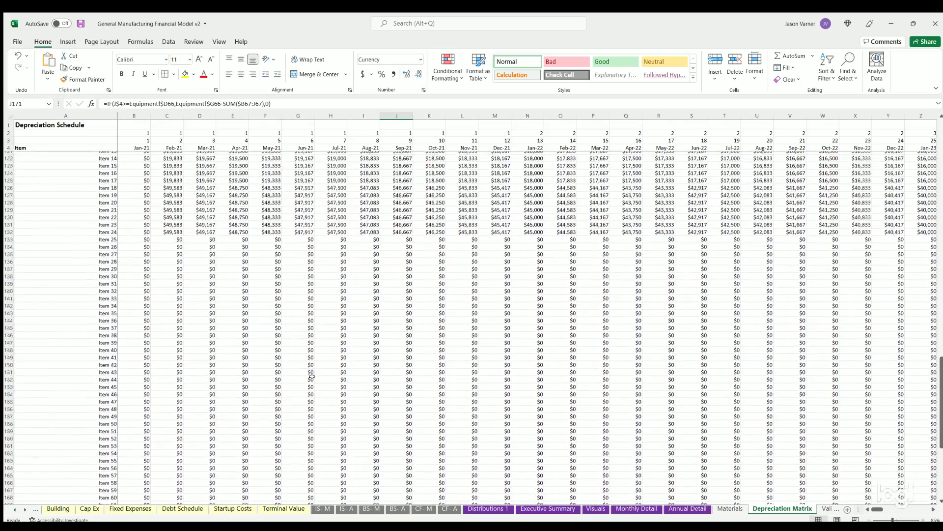
Step: Review the Validation 1 sheet's monthly dates from Jan-21, then scroll the sheet tabs back to the start
left_click(826, 508)
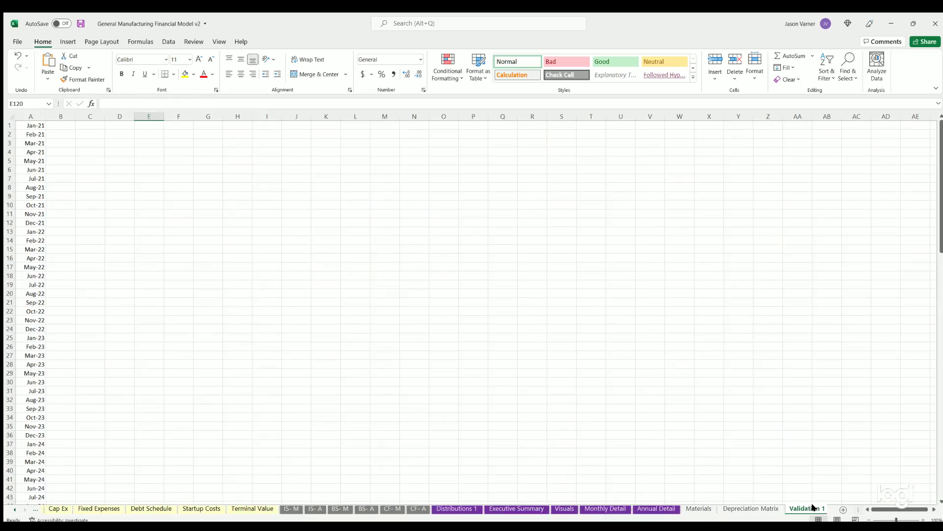
scroll(69, 274, "down", 20)
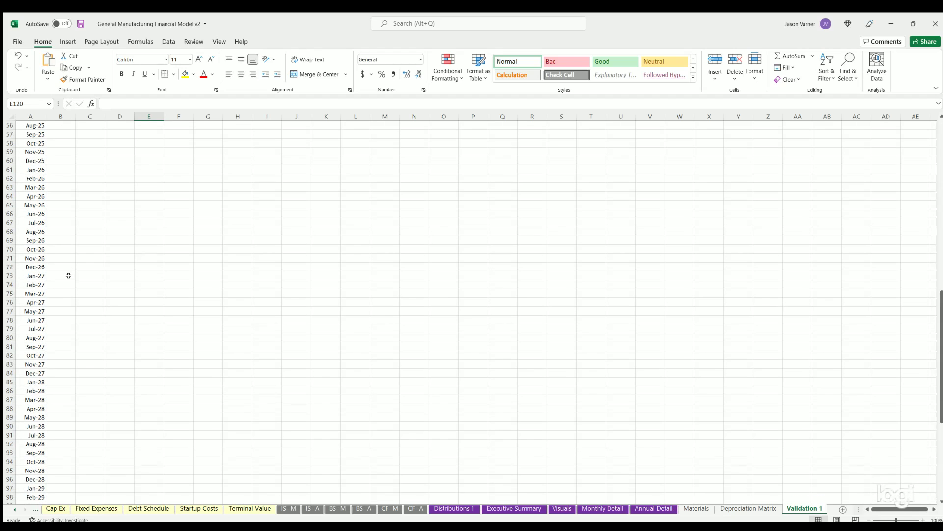
scroll(71, 280, "up", 20)
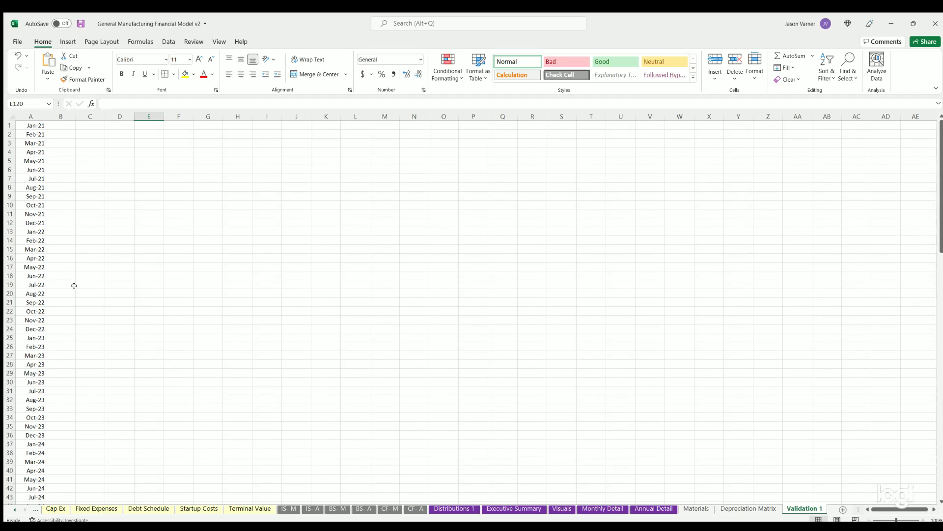
left_click(15, 510)
Step: Switch to the Global Control sheet with the main project assumptions and check summary
left_click(91, 509)
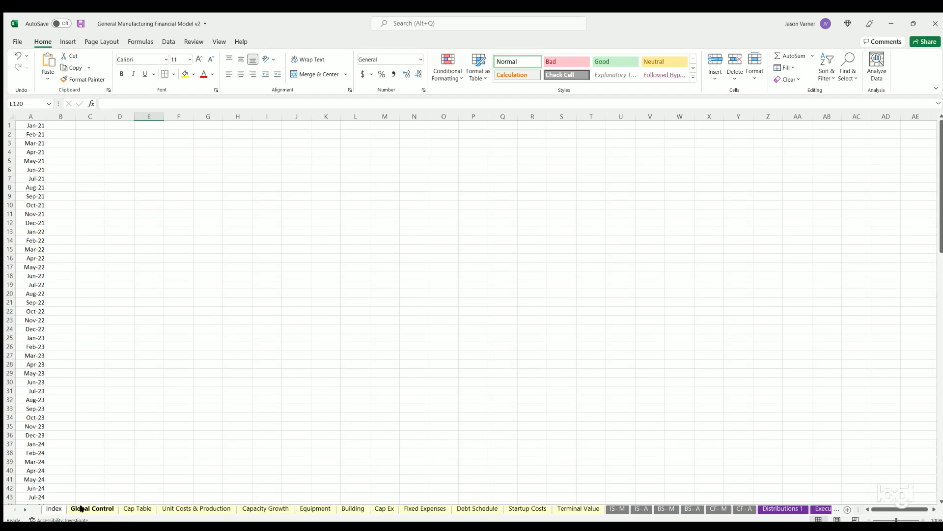